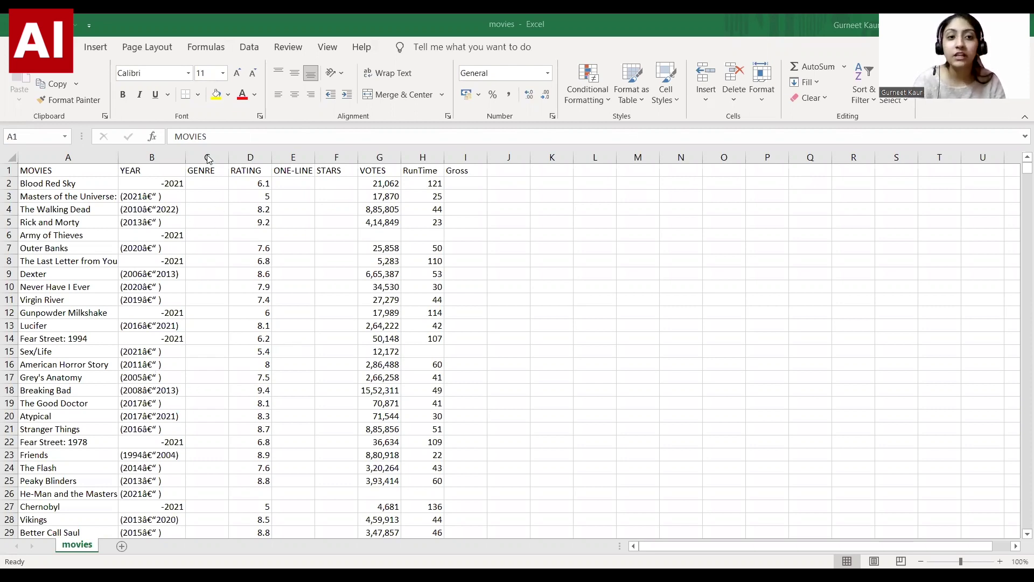
# - Inspect the One-line, Stars and Gross columns and scroll through the movie rows
pyautogui.click(294, 157)
pyautogui.click(345, 157)
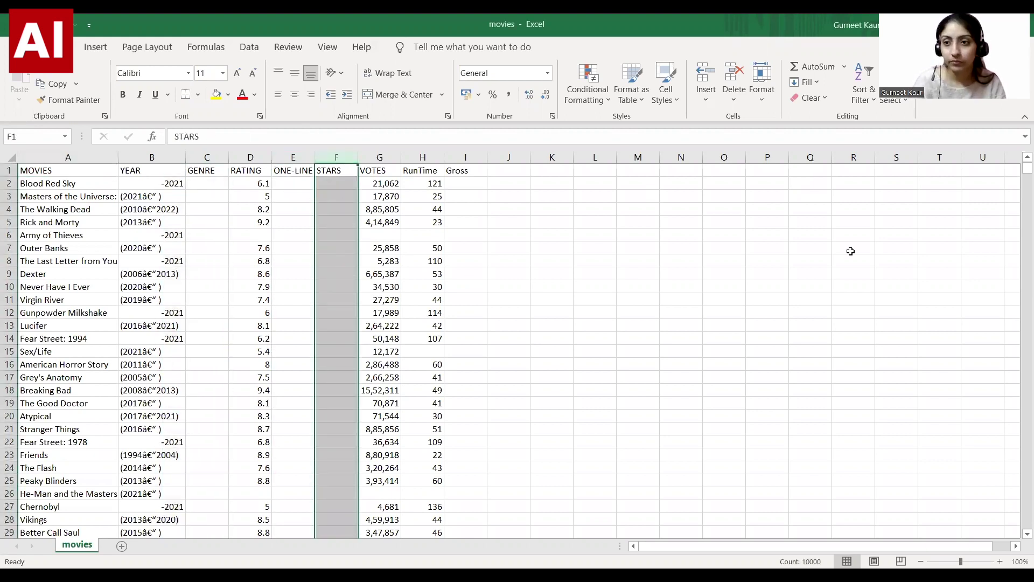
pyautogui.moveTo(1020, 172)
pyautogui.mouseDown()
pyautogui.moveTo(1020, 293)
pyautogui.moveTo(1019, 168)
pyautogui.mouseUp()
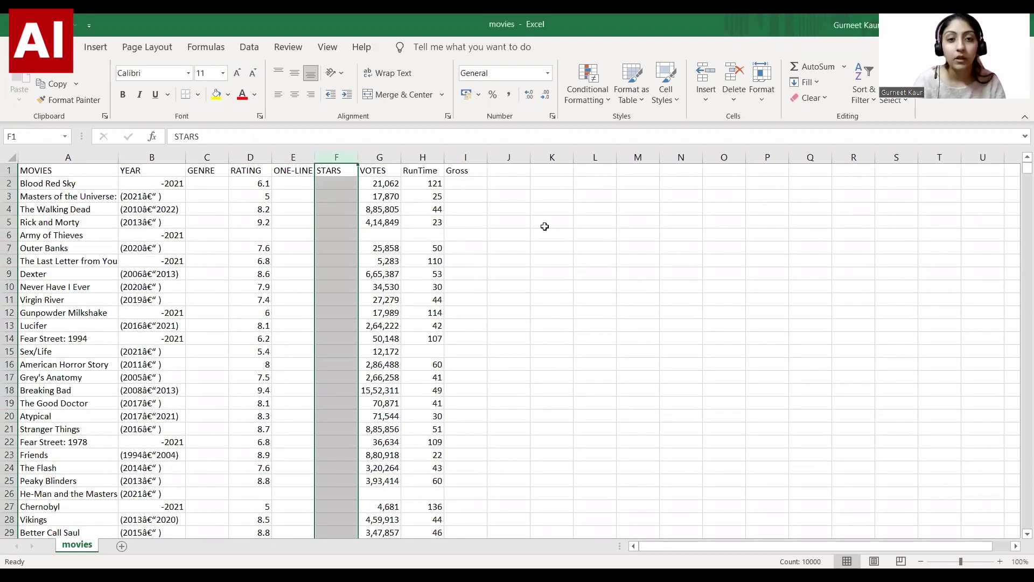
pyautogui.click(458, 160)
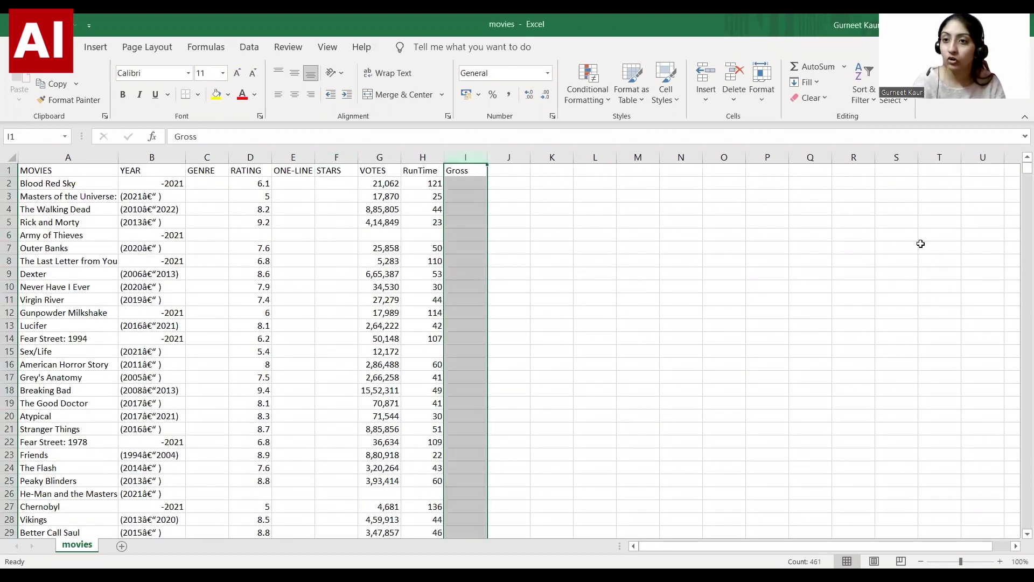
pyautogui.click(1020, 249)
pyautogui.click(1019, 250)
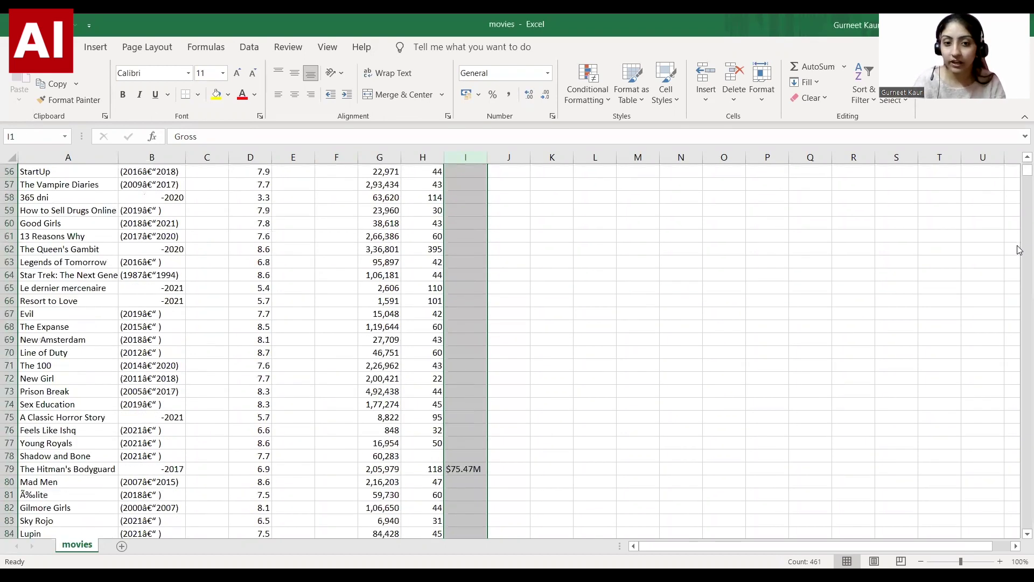
pyautogui.click(1020, 173)
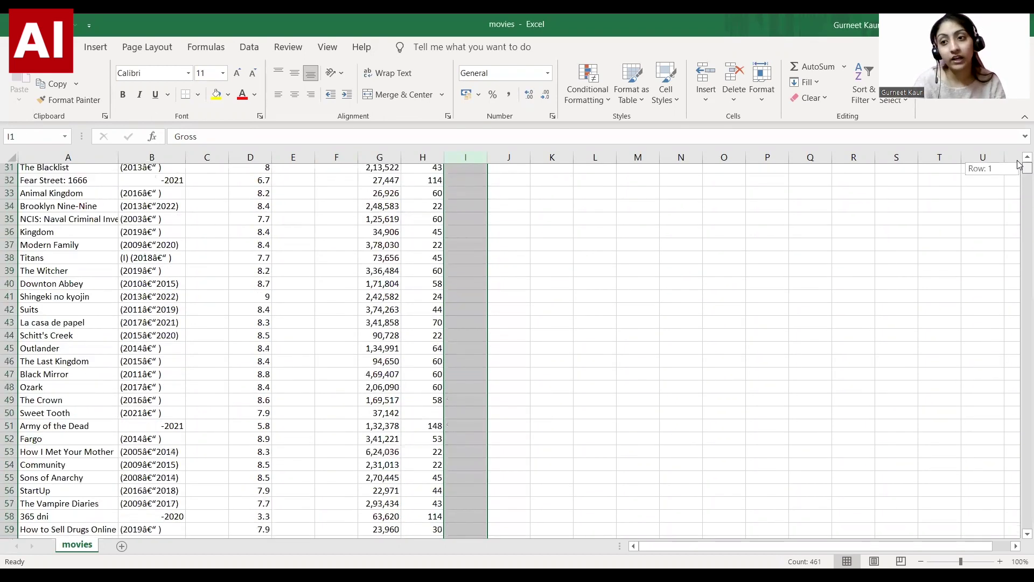
pyautogui.click(1020, 172)
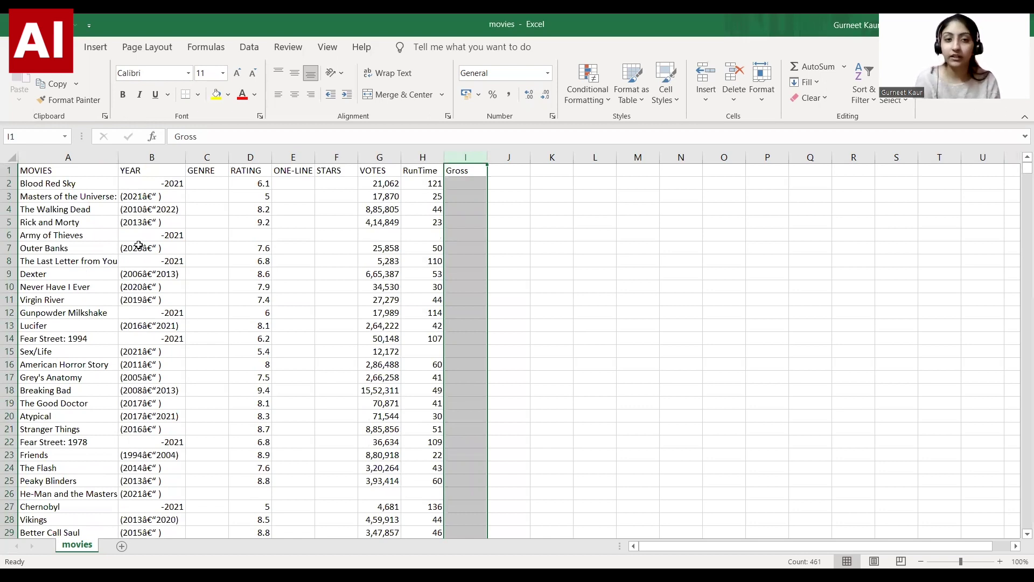
# - Select the entire worksheet and apply Clear Formats to it
pyautogui.click(5, 156)
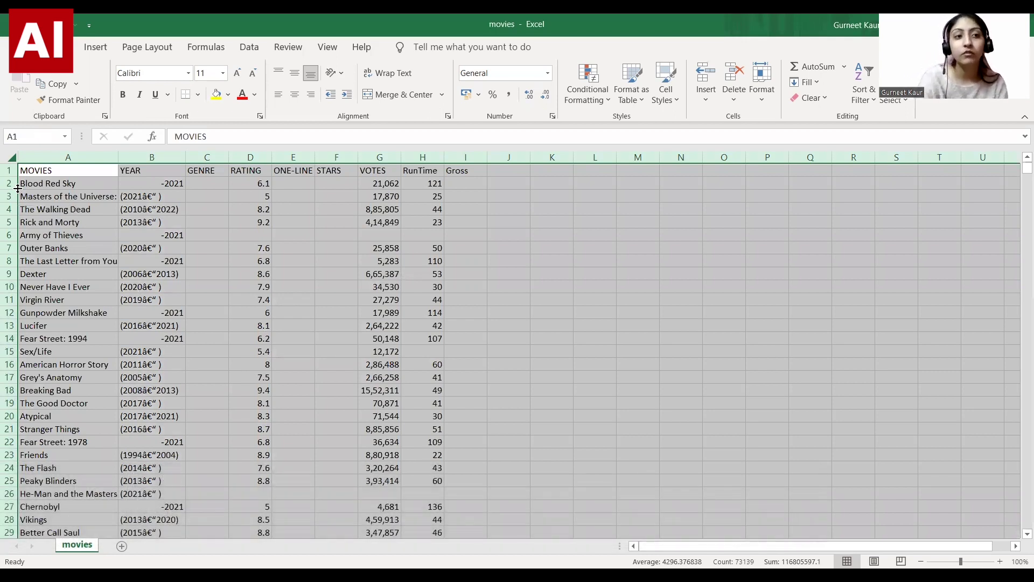
pyautogui.click(5, 156)
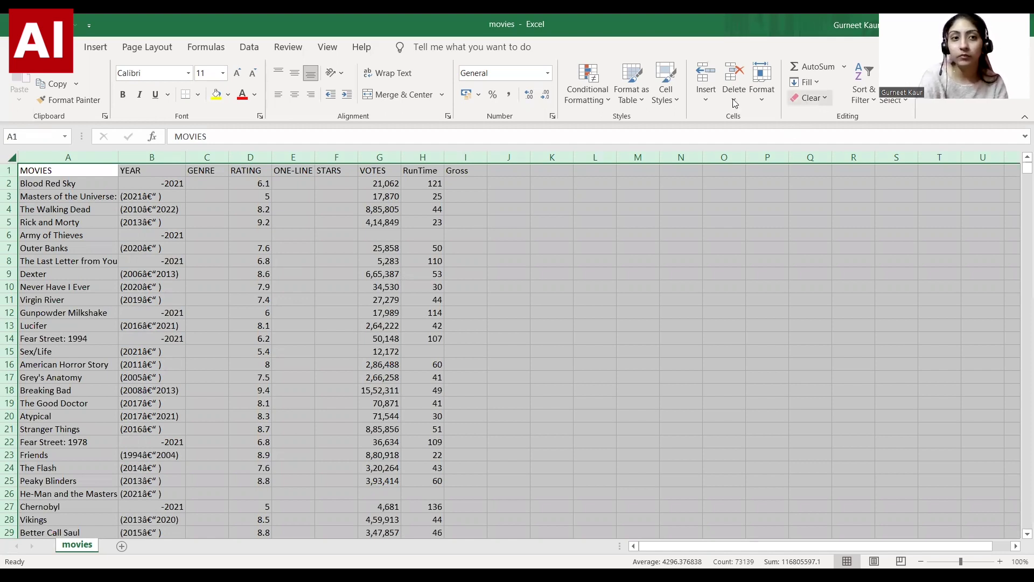
pyautogui.click(795, 98)
pyautogui.click(802, 135)
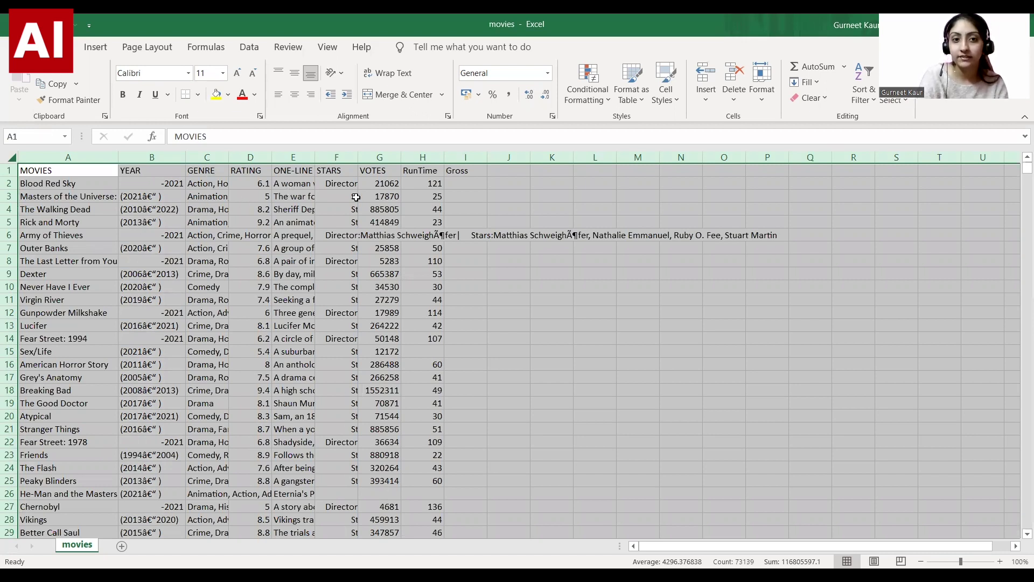
# - Set the row height of the whole sheet to 100
pyautogui.click(211, 196)
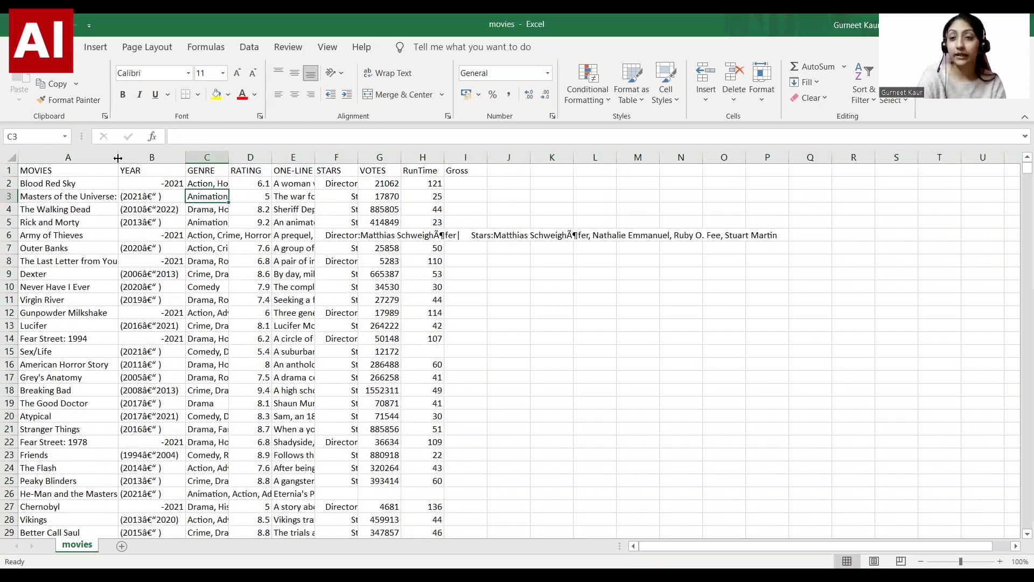
pyautogui.click(11, 157)
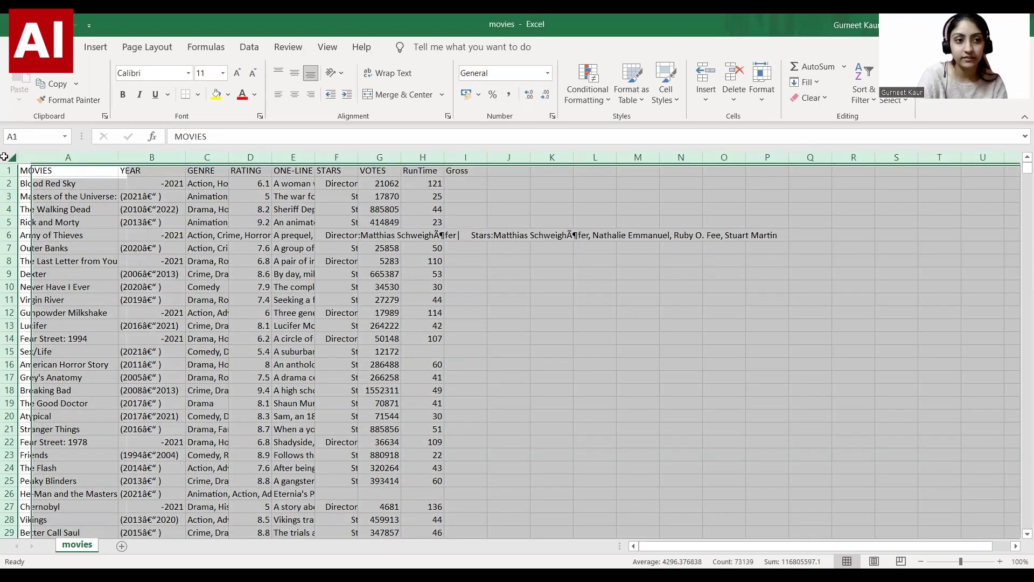
pyautogui.rightClick(516, 170)
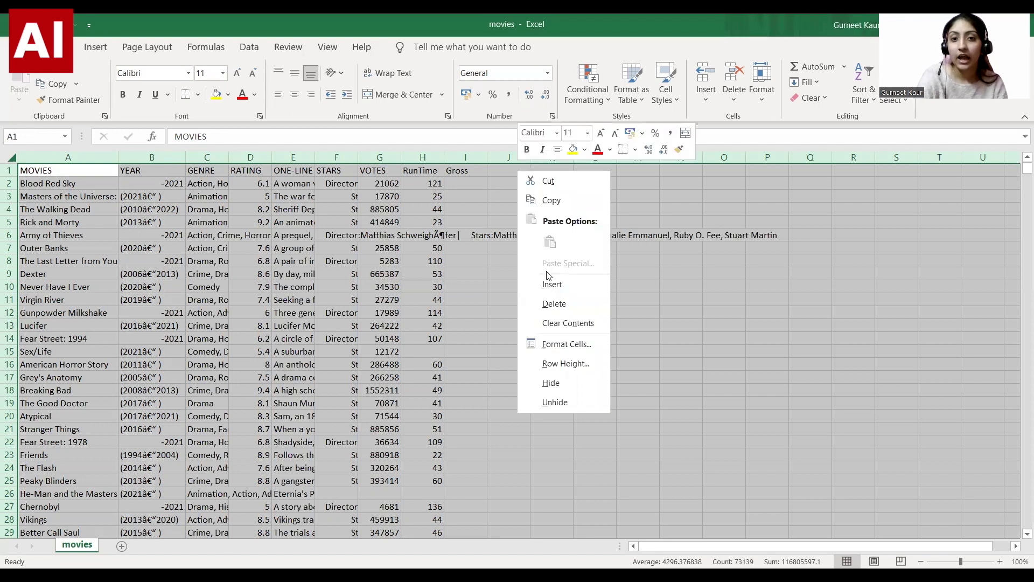
pyautogui.click(555, 366)
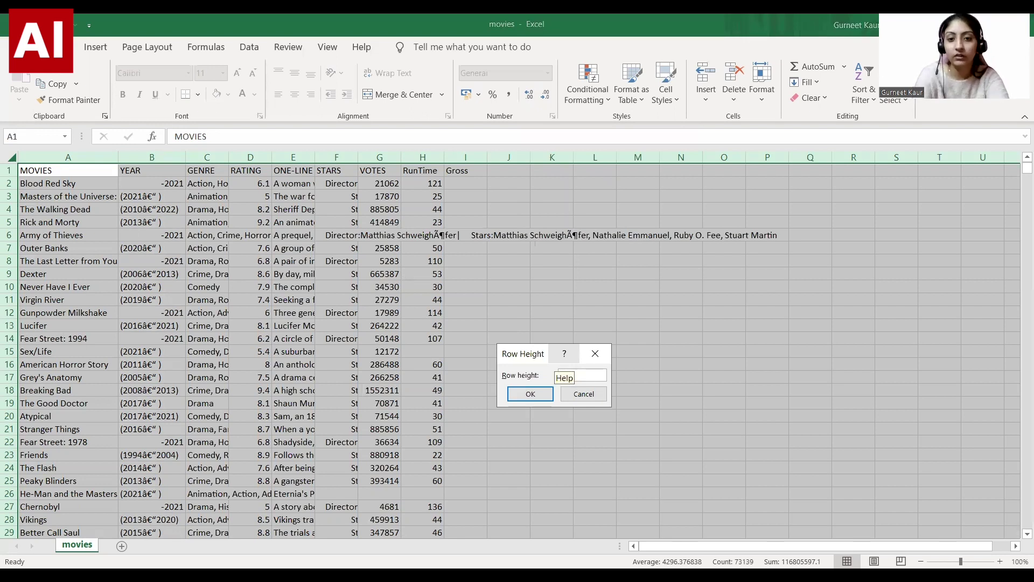
pyautogui.write('100')
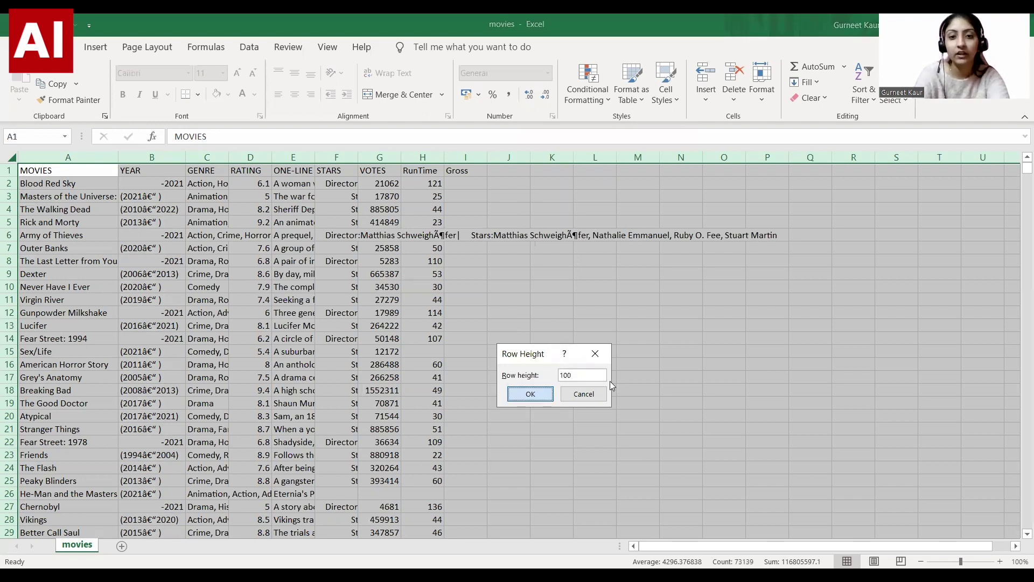
pyautogui.press('Return')
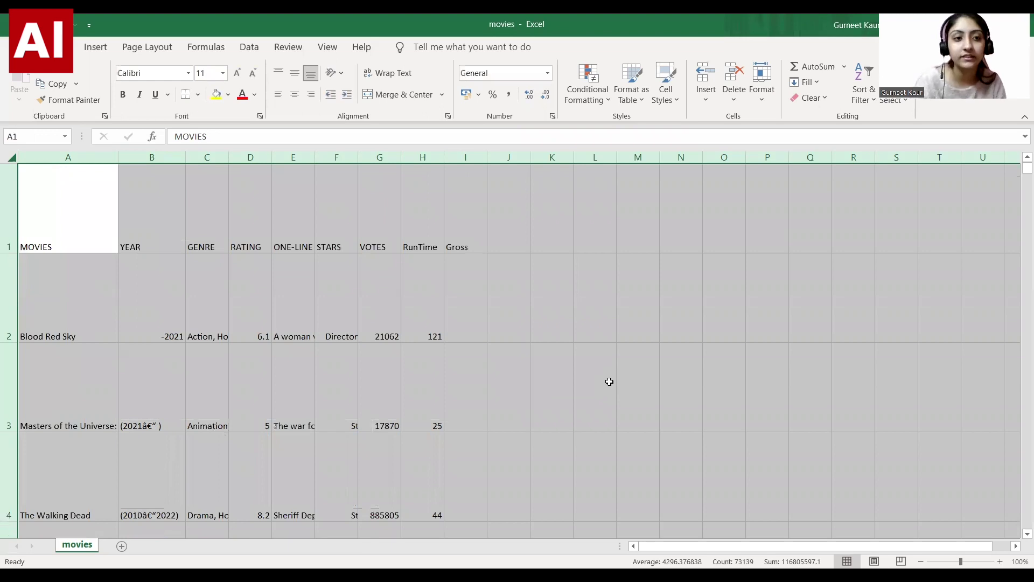
# - Set the header row 1 height to 20
pyautogui.click(8, 212)
pyautogui.rightClick(8, 211)
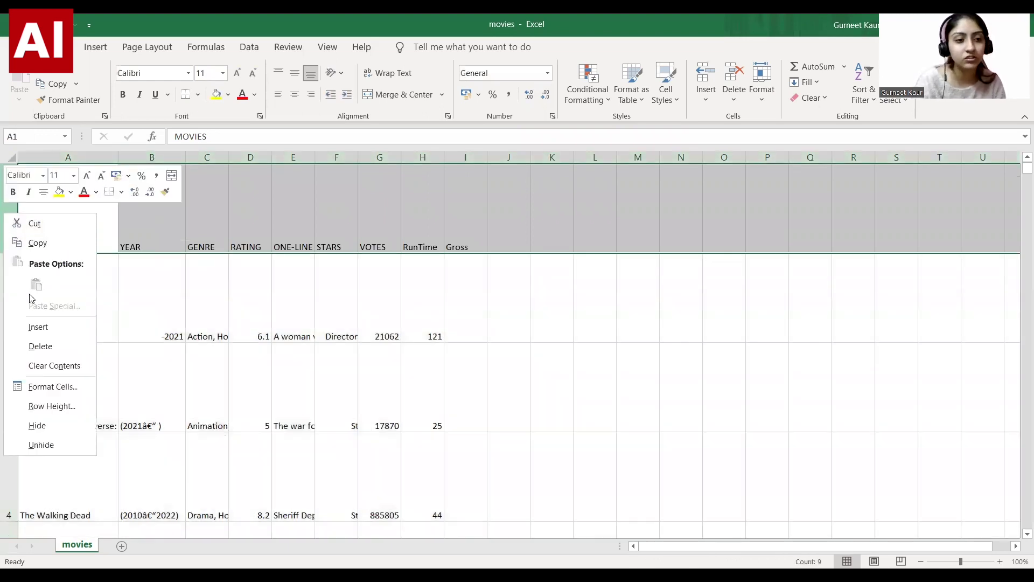
pyautogui.click(52, 406)
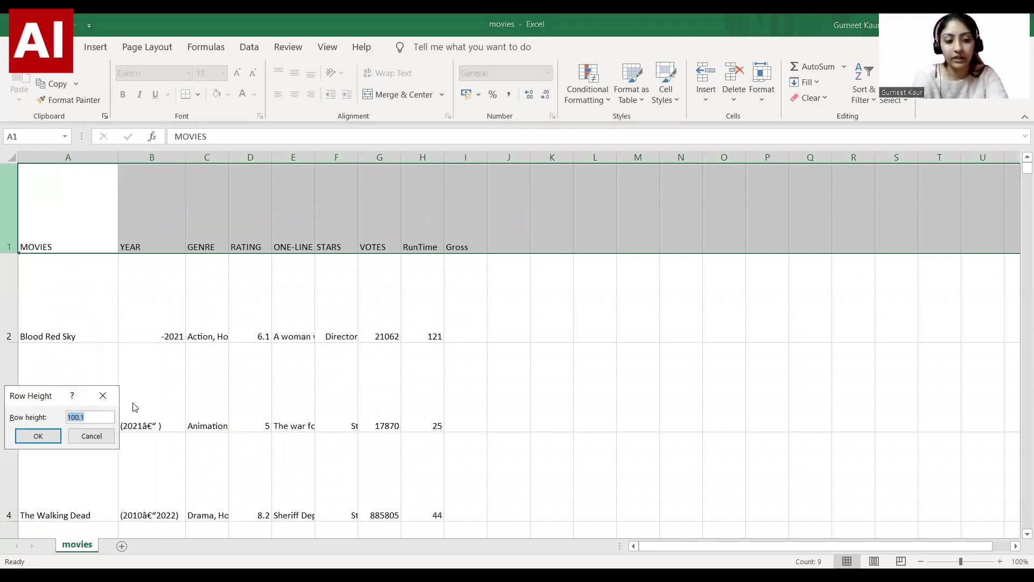
pyautogui.write('20')
pyautogui.press('Return')
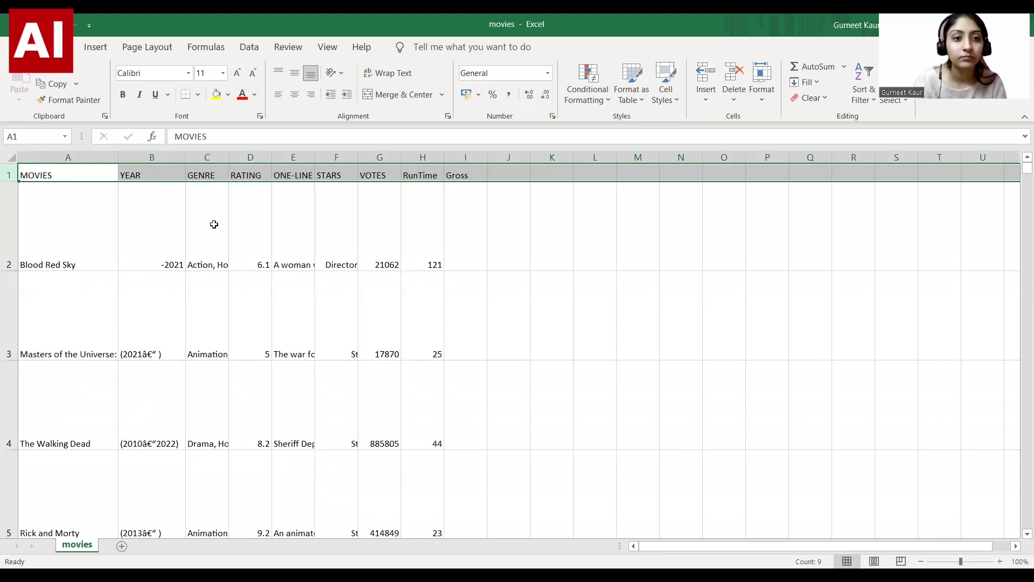
# - Top-align the text in every cell of the worksheet
pyautogui.click(208, 157)
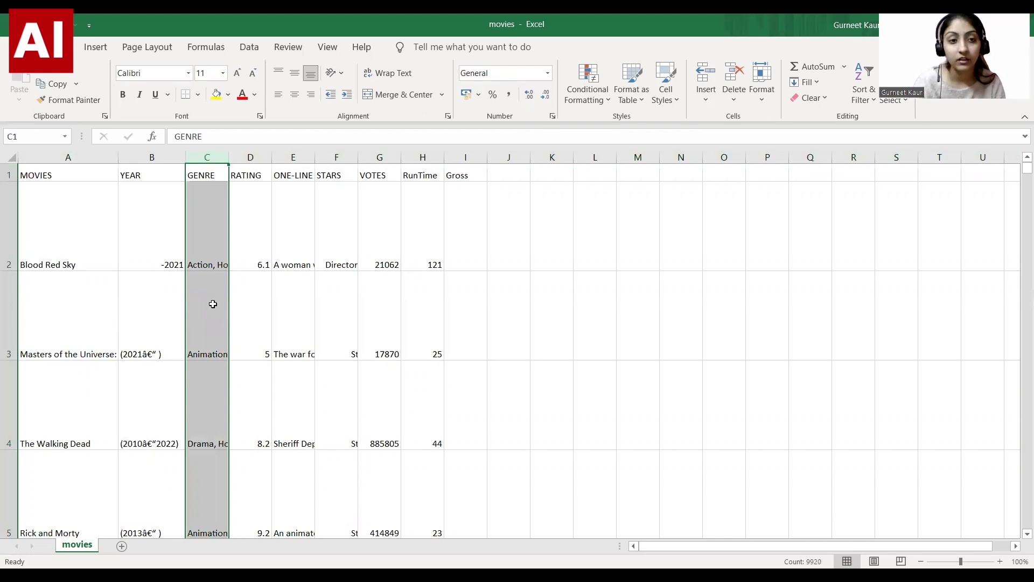
pyautogui.click(74, 157)
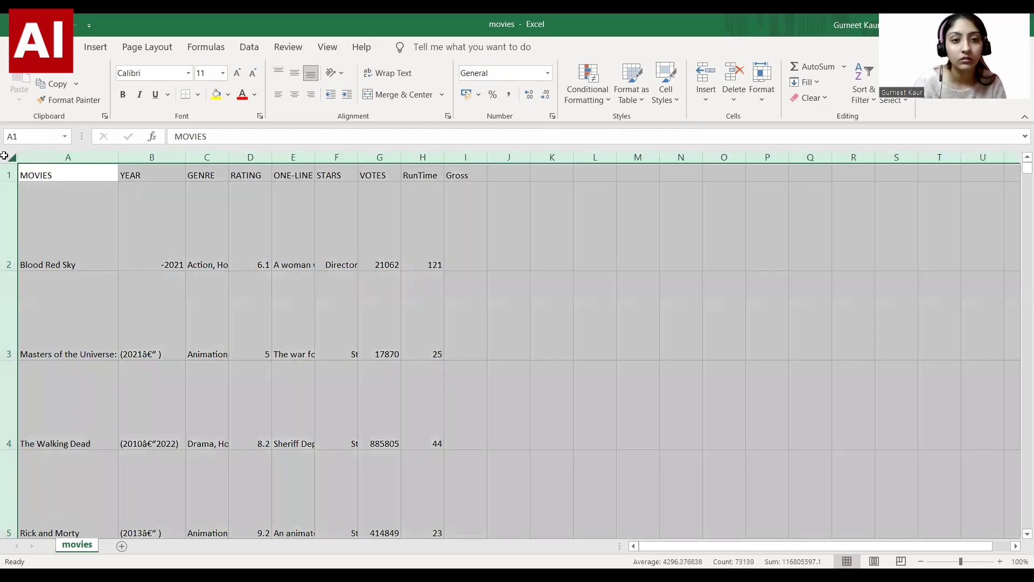
pyautogui.click(7, 157)
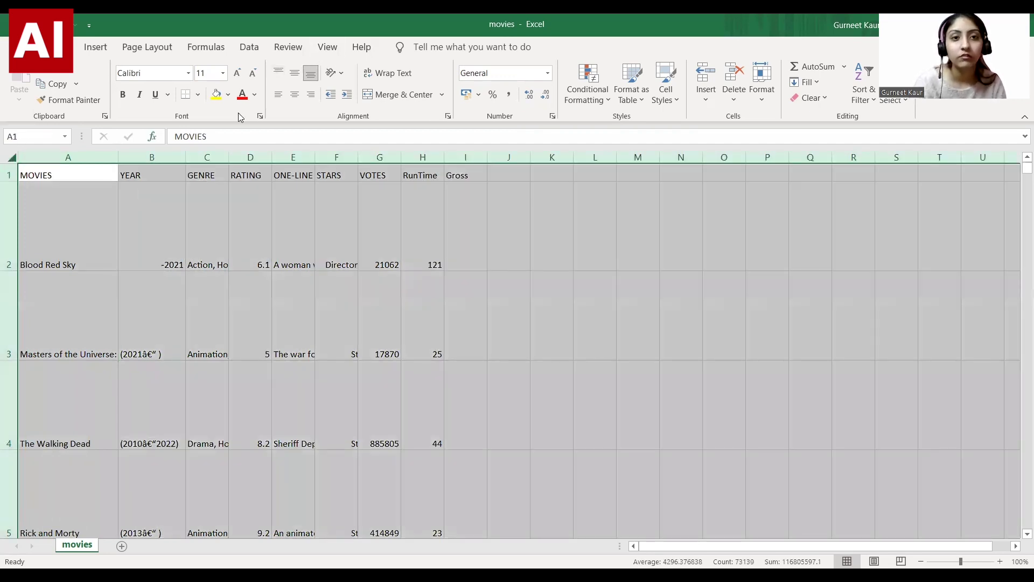
pyautogui.click(277, 74)
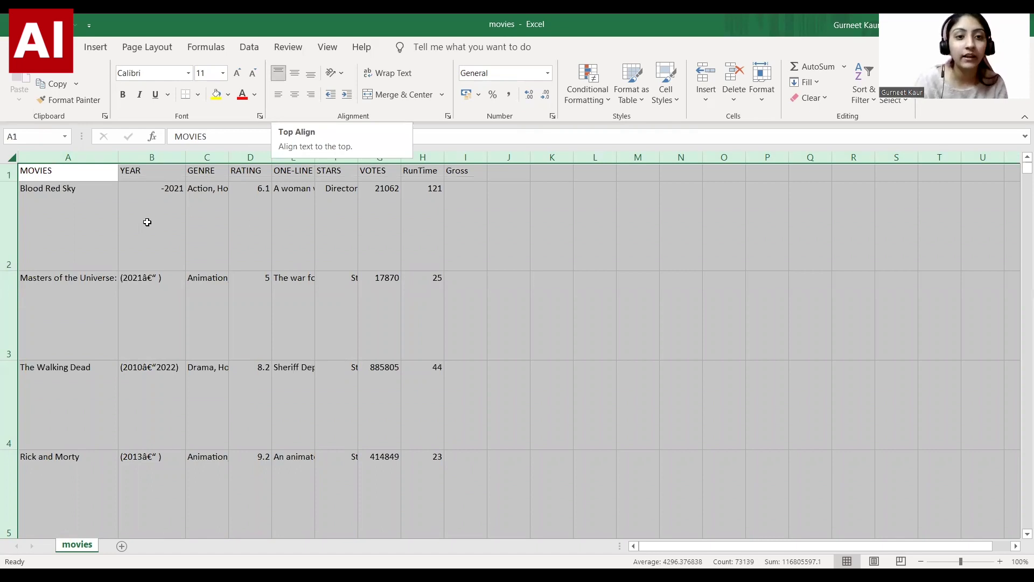
# - Wrap the movie titles in the MOVIES column A
pyautogui.click(56, 171)
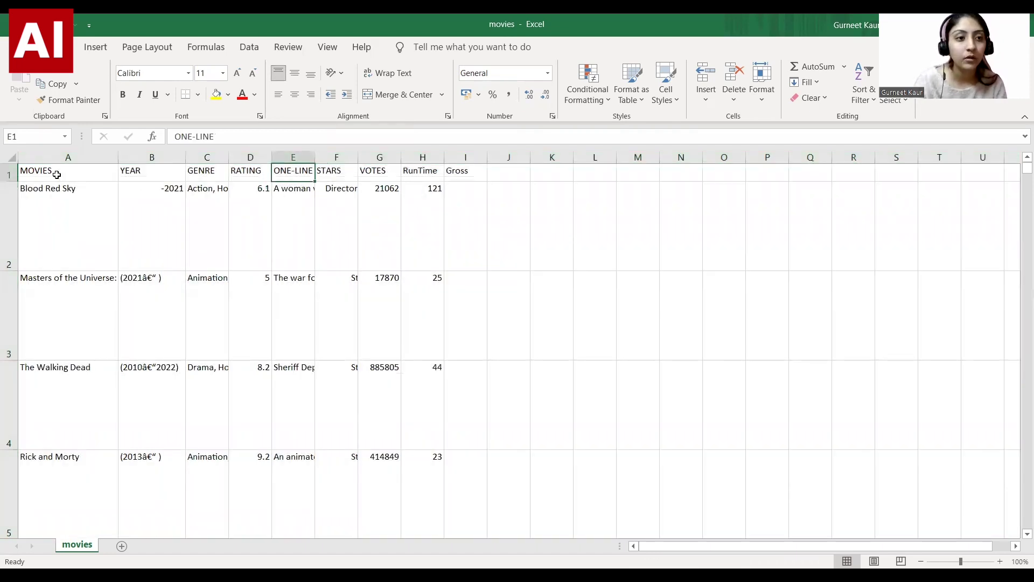
pyautogui.doubleClick(56, 170)
pyautogui.click(59, 160)
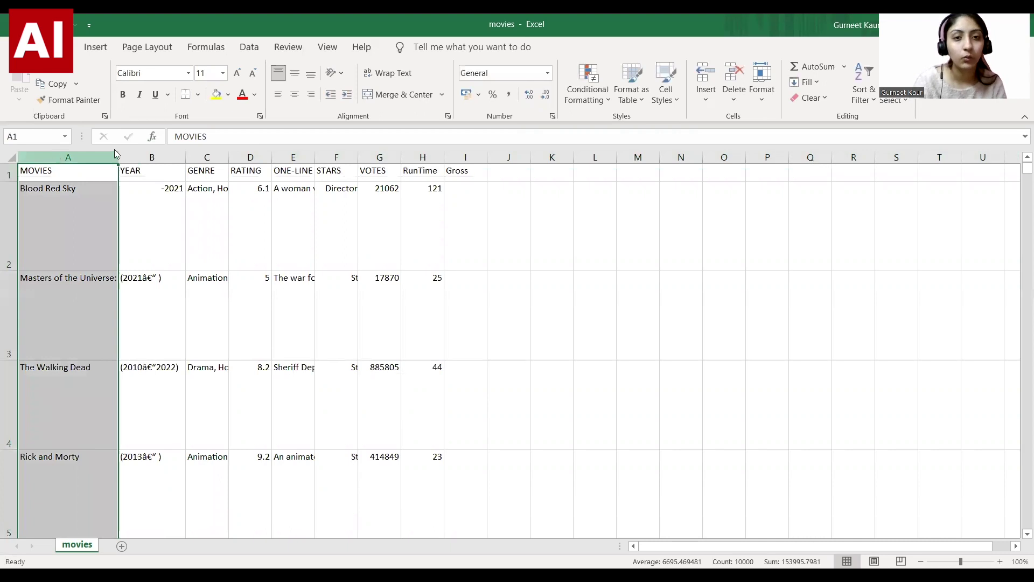
pyautogui.click(406, 75)
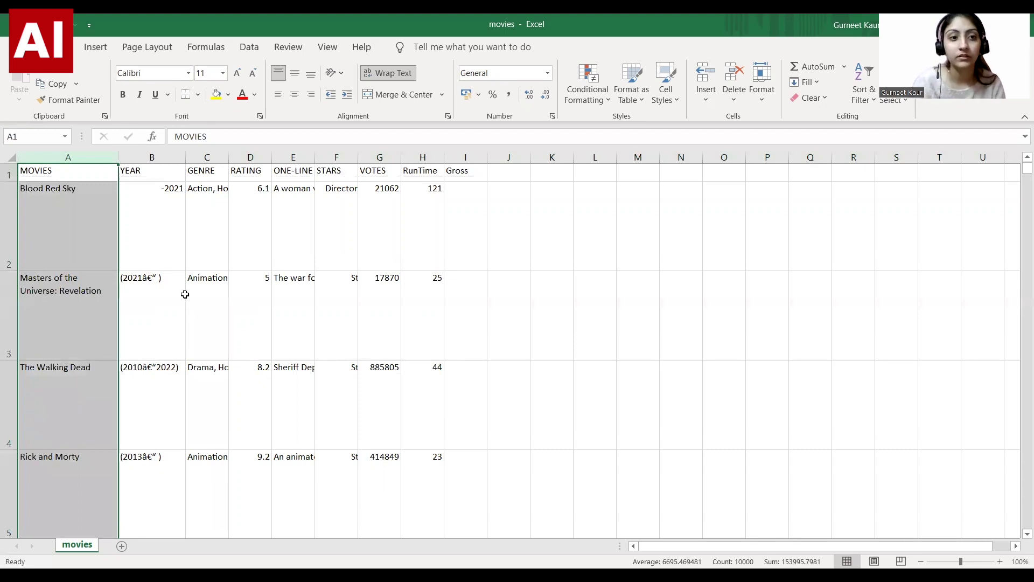
# - Wrap text in the YEAR and GENRE columns and widen column C
pyautogui.click(151, 160)
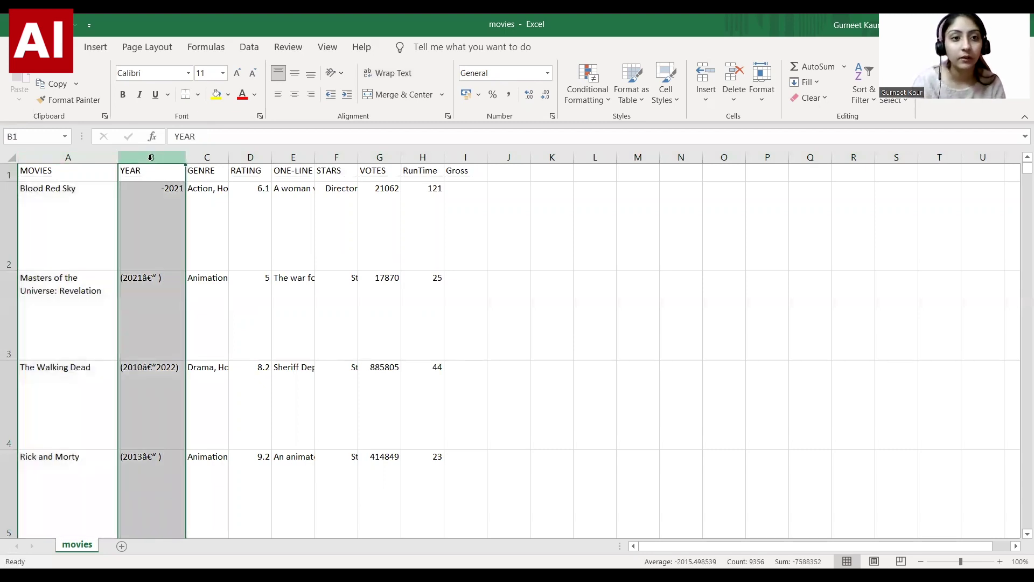
pyautogui.click(405, 76)
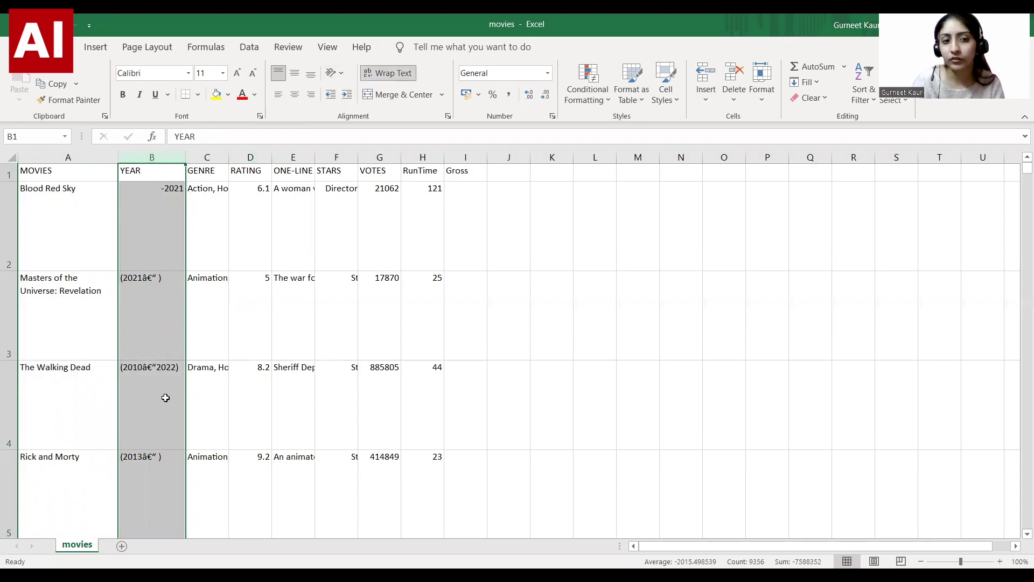
pyautogui.click(215, 158)
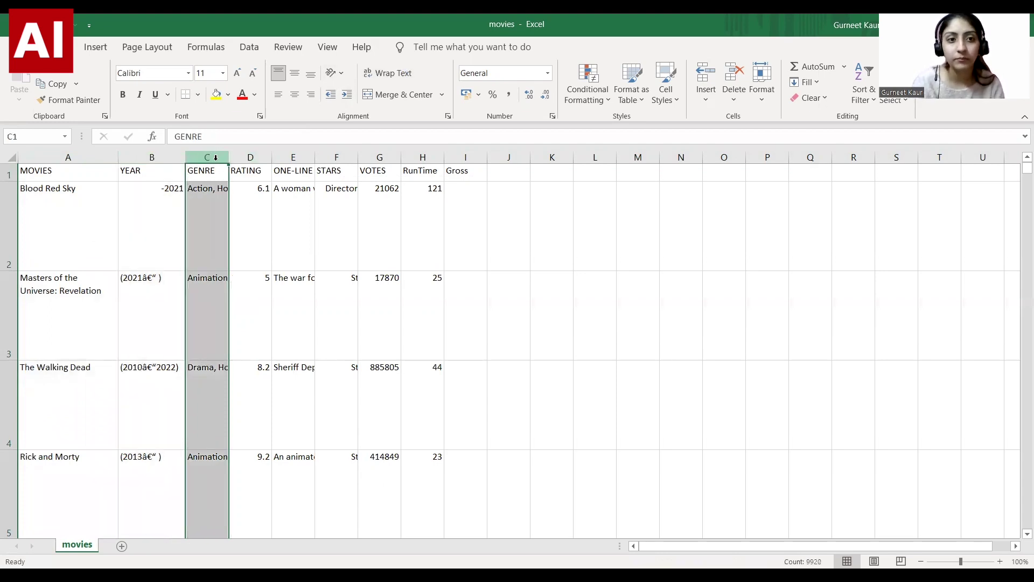
pyautogui.click(392, 75)
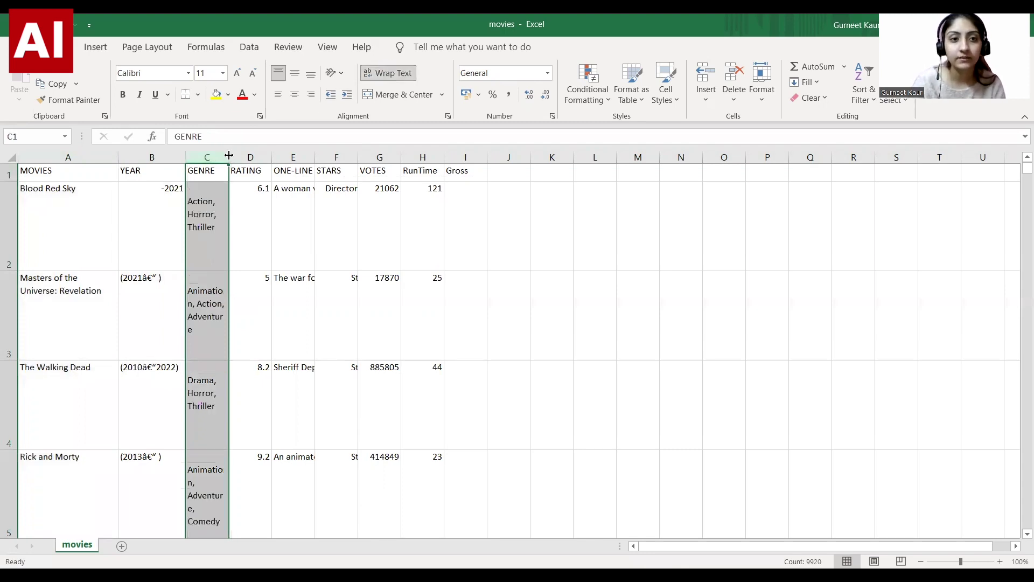
pyautogui.moveTo(229, 156); pyautogui.dragTo(273, 155)
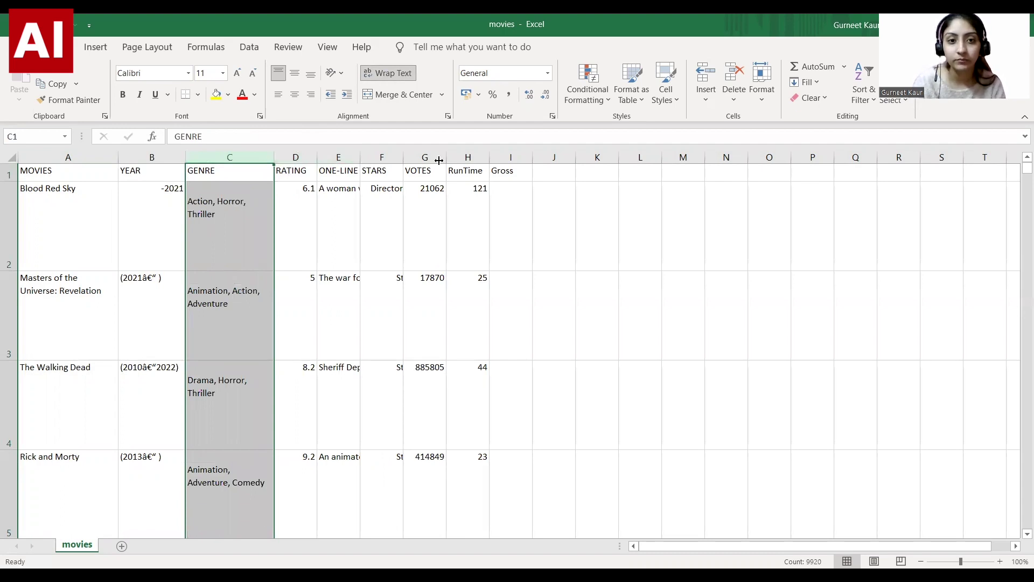
pyautogui.moveTo(439, 160); pyautogui.dragTo(437, 160)
pyautogui.click(388, 73)
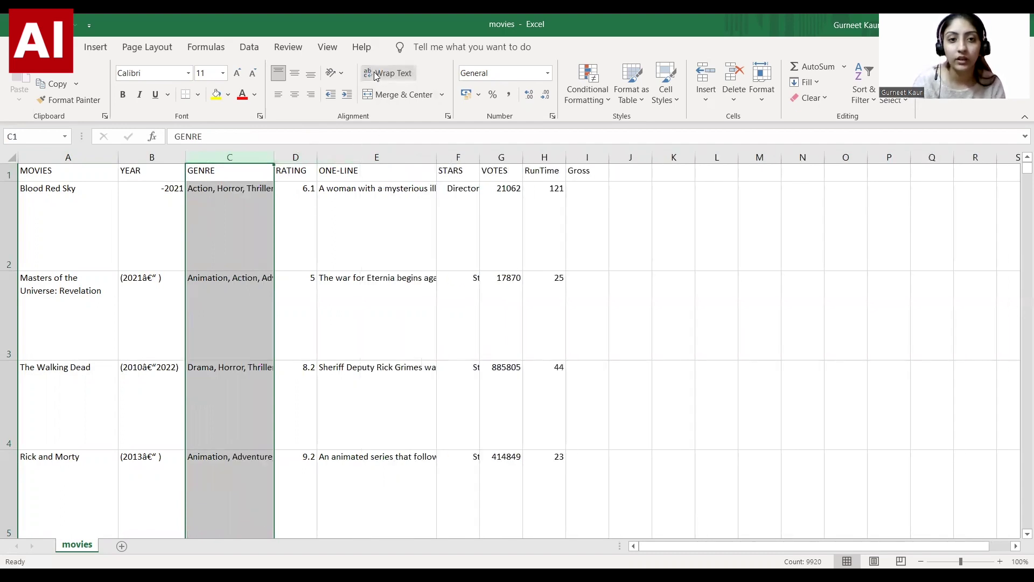
pyautogui.click(388, 73)
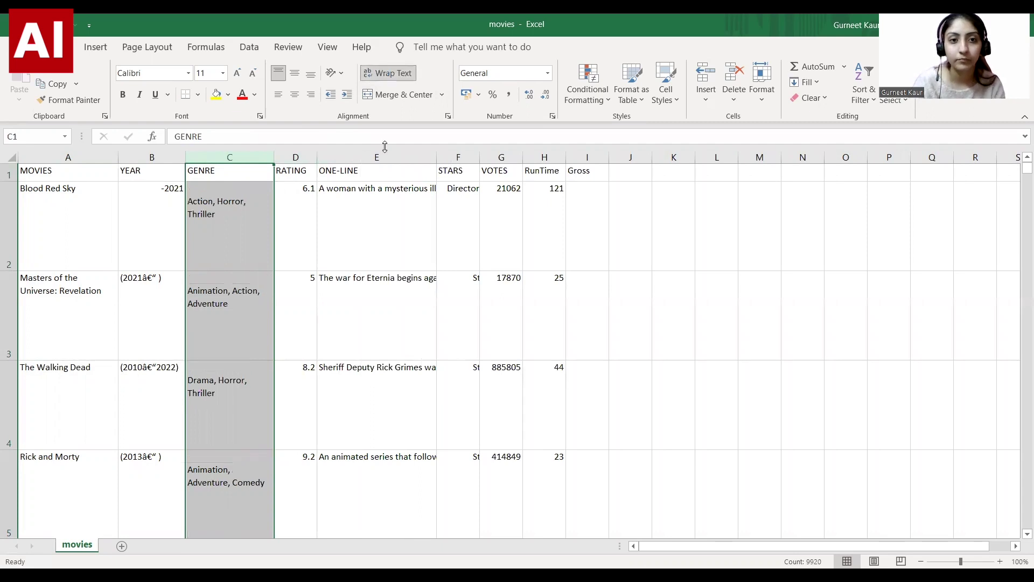
# - Wrap the ONE-LINE and STARS columns, widening the STARS column
pyautogui.click(385, 156)
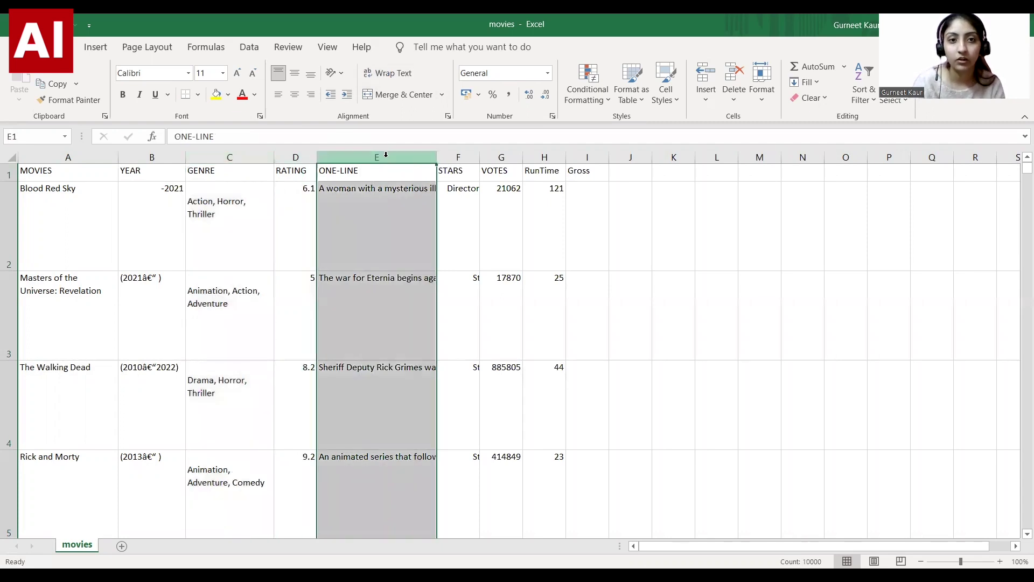
pyautogui.click(388, 73)
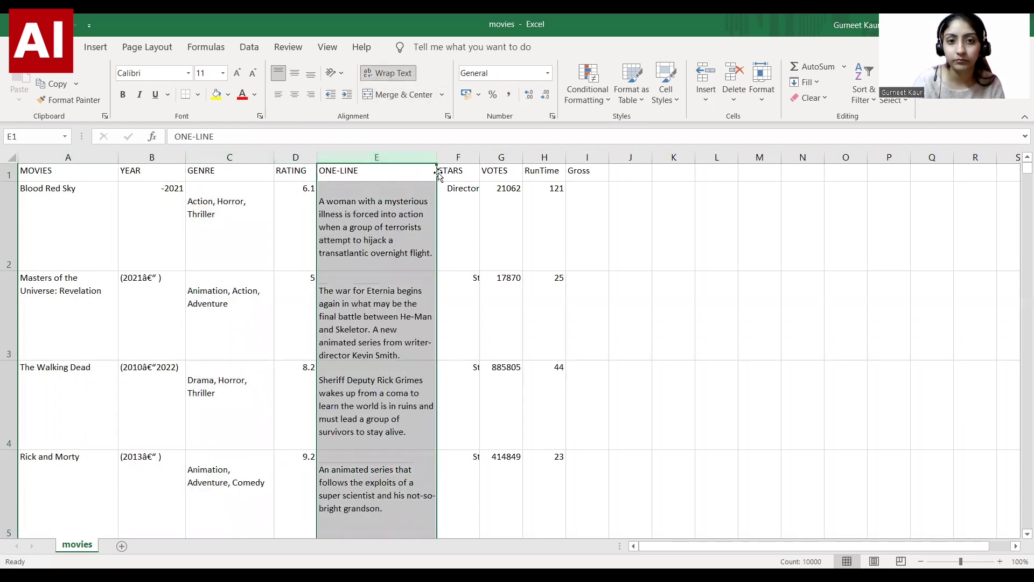
pyautogui.click(456, 157)
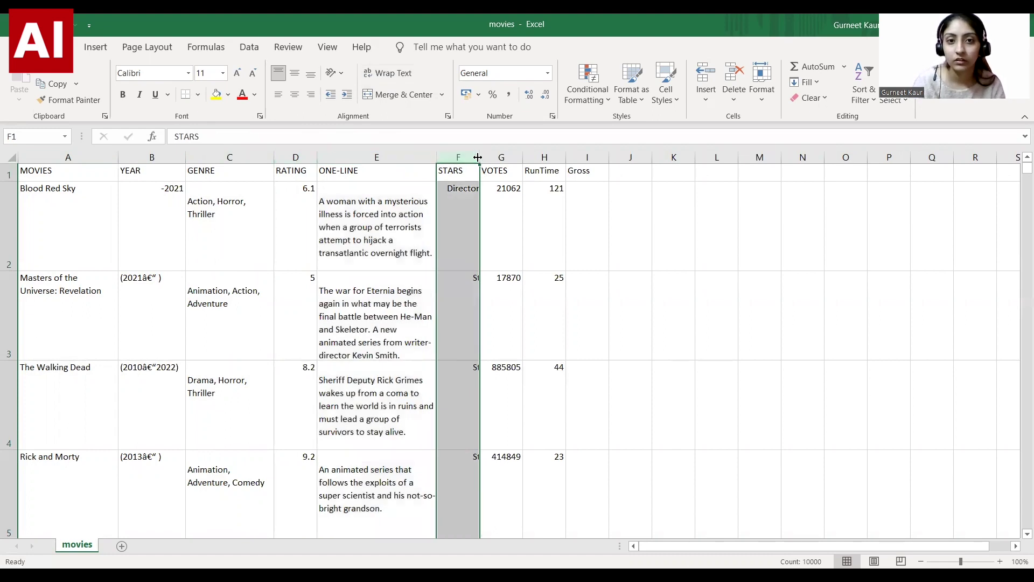
pyautogui.moveTo(478, 157); pyautogui.dragTo(558, 157)
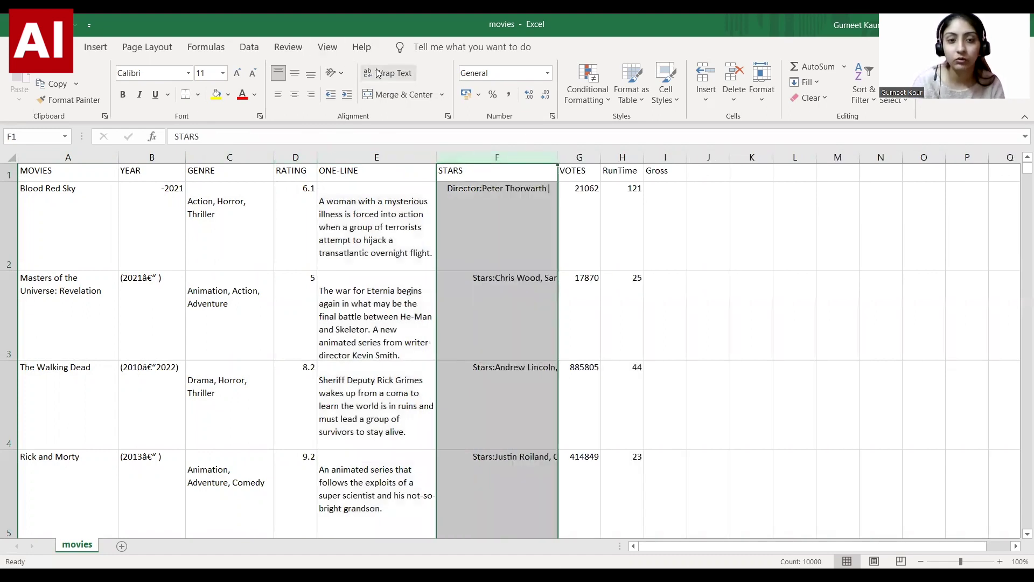
pyautogui.click(379, 73)
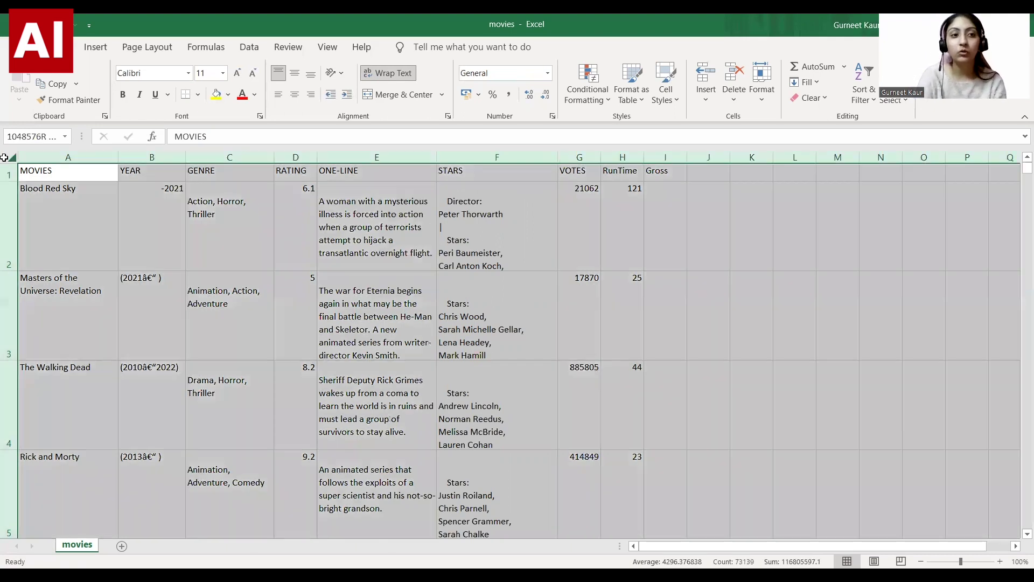
# - Run Remove Duplicates on all columns, deleting 431 rows and leaving 9,568 unique entries
pyautogui.click(11, 157)
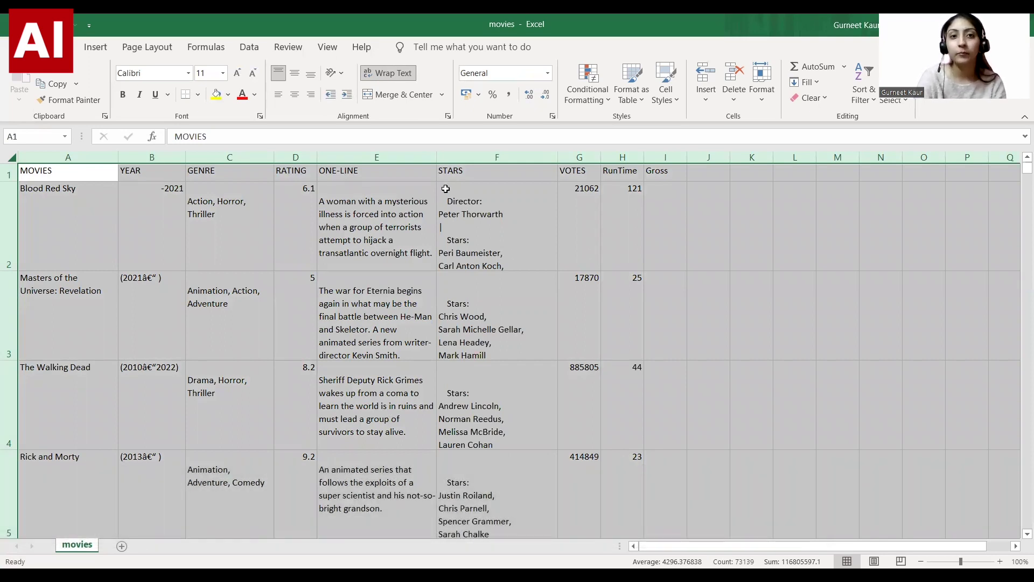
pyautogui.click(243, 48)
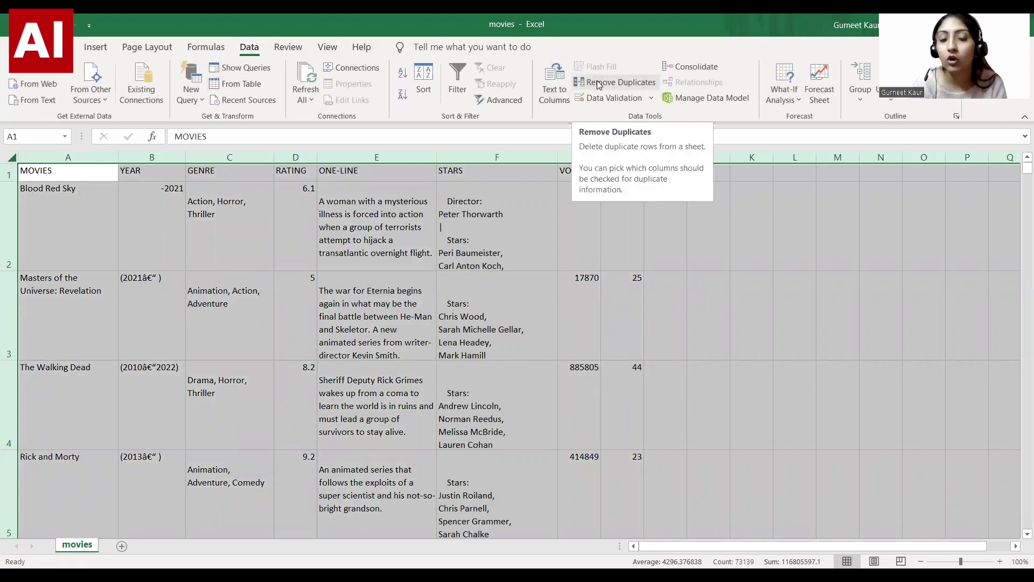
pyautogui.click(625, 86)
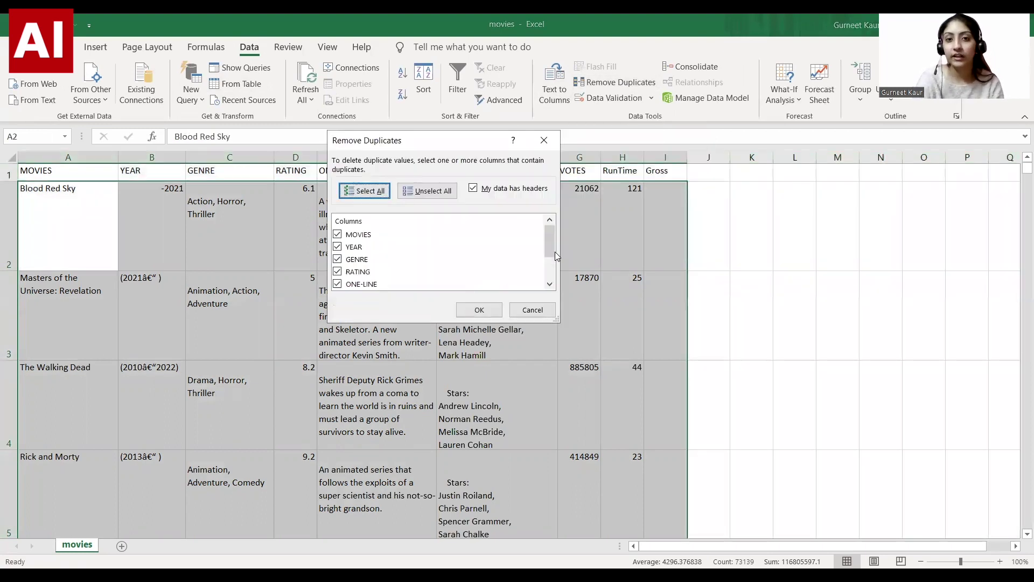
pyautogui.moveTo(552, 247)
pyautogui.mouseDown()
pyautogui.moveTo(554, 288)
pyautogui.moveTo(550, 240)
pyautogui.mouseUp()
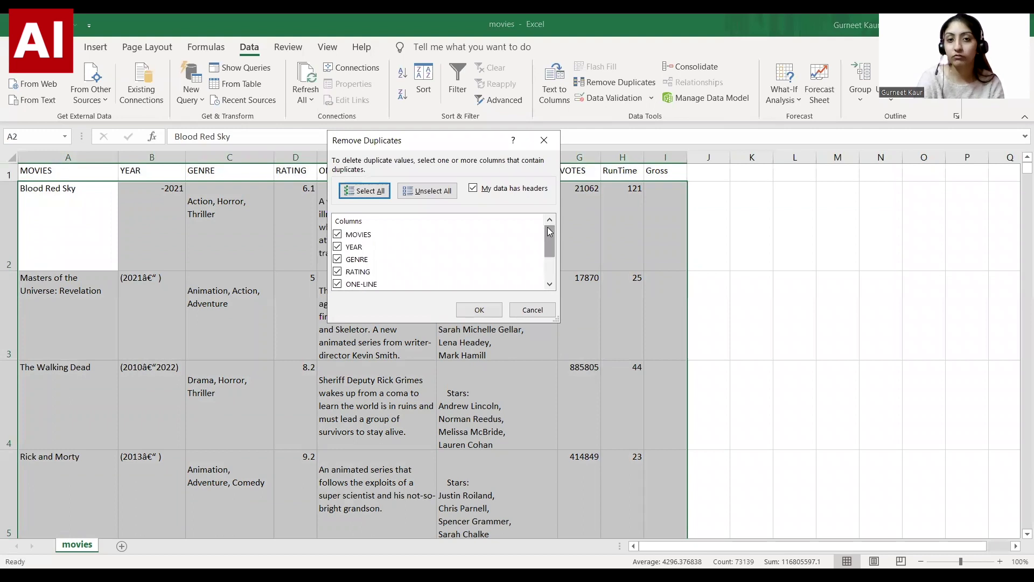
pyautogui.click(488, 311)
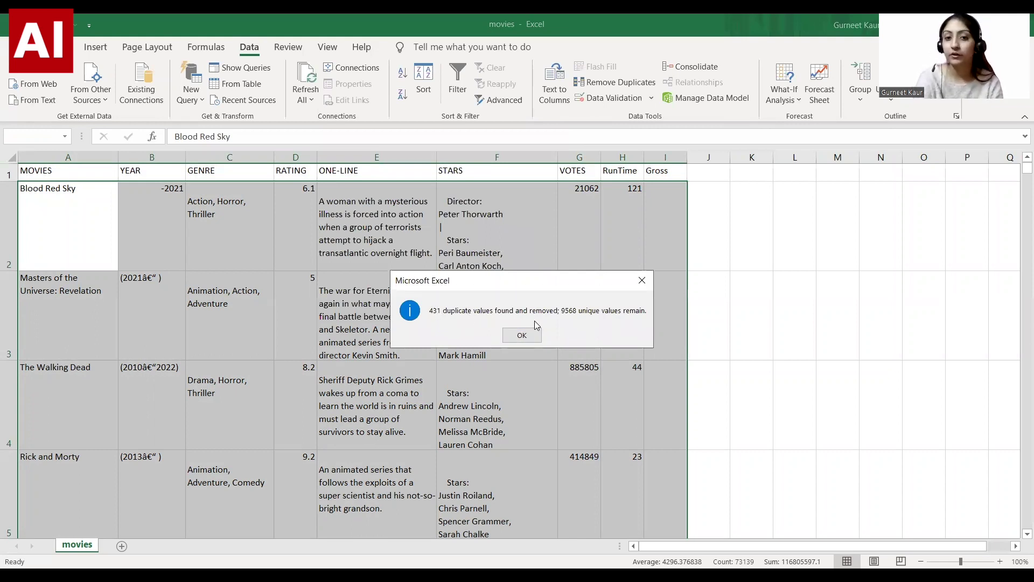
pyautogui.click(522, 335)
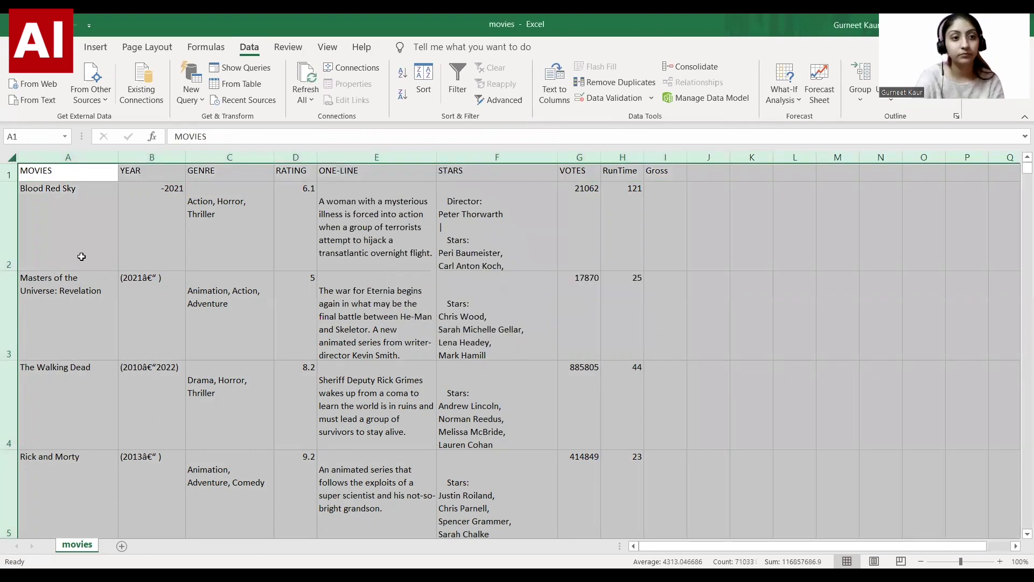
pyautogui.click(74, 237)
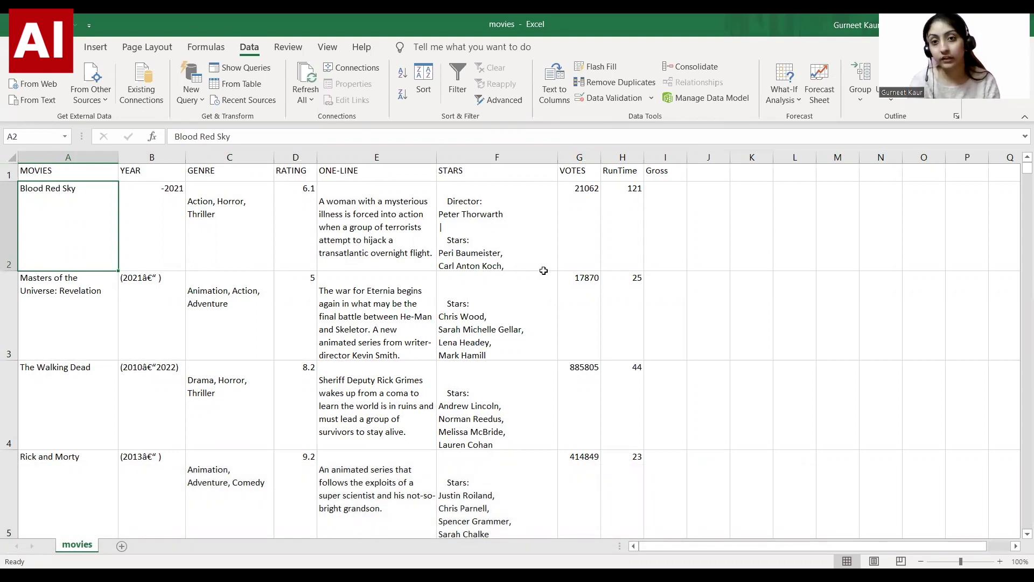
pyautogui.click(667, 191)
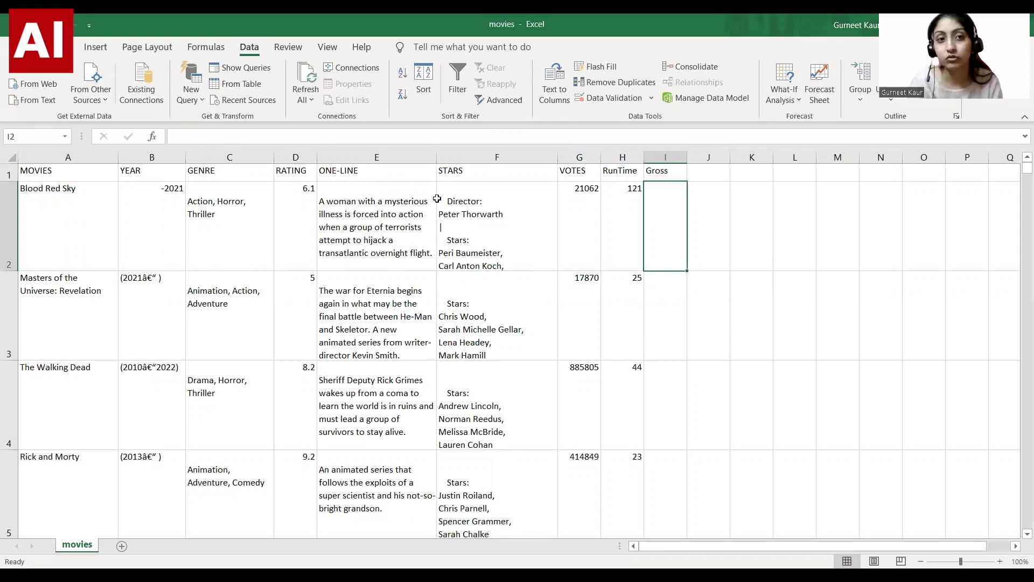
pyautogui.click(66, 158)
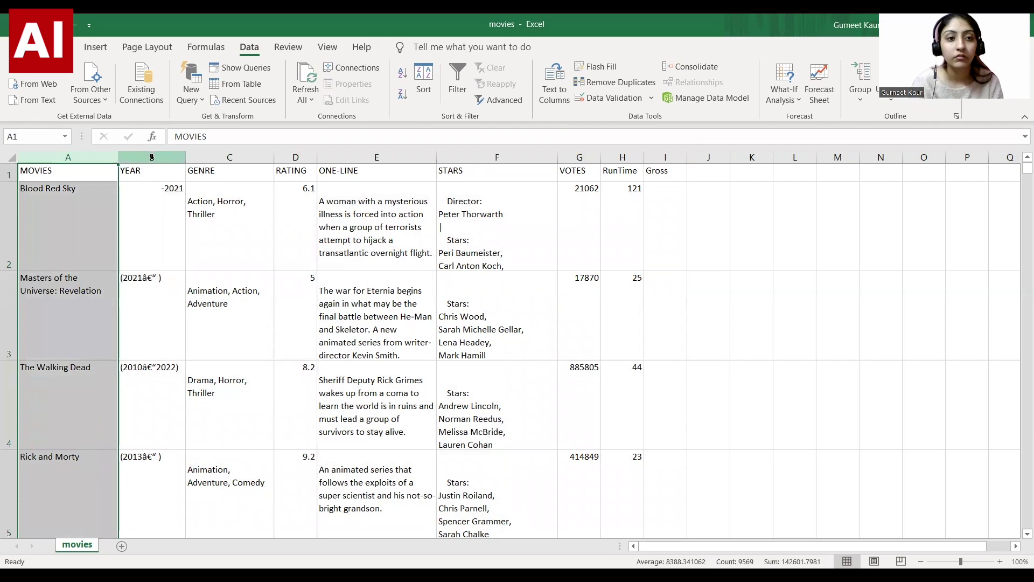
pyautogui.click(168, 156)
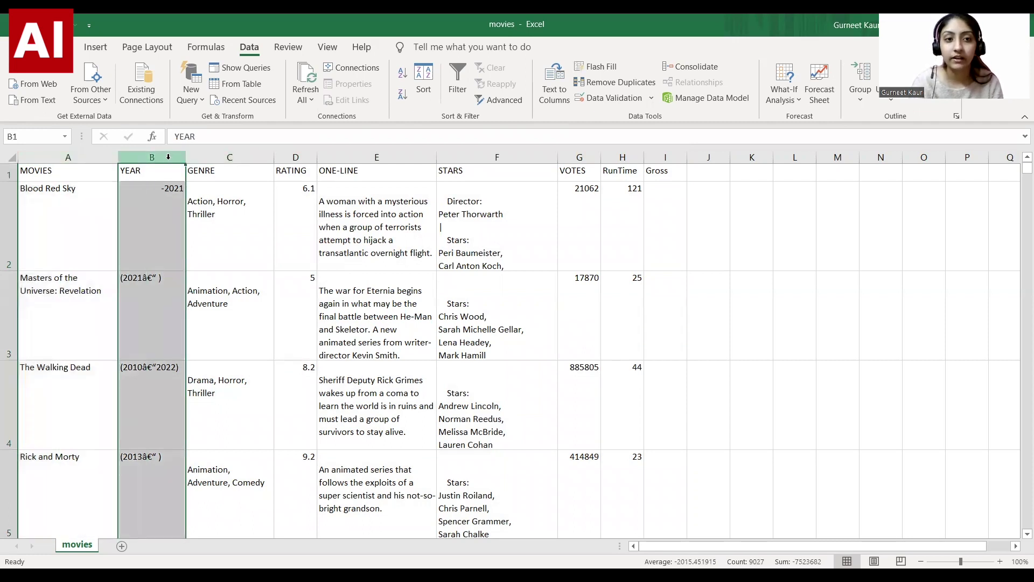
pyautogui.click(219, 159)
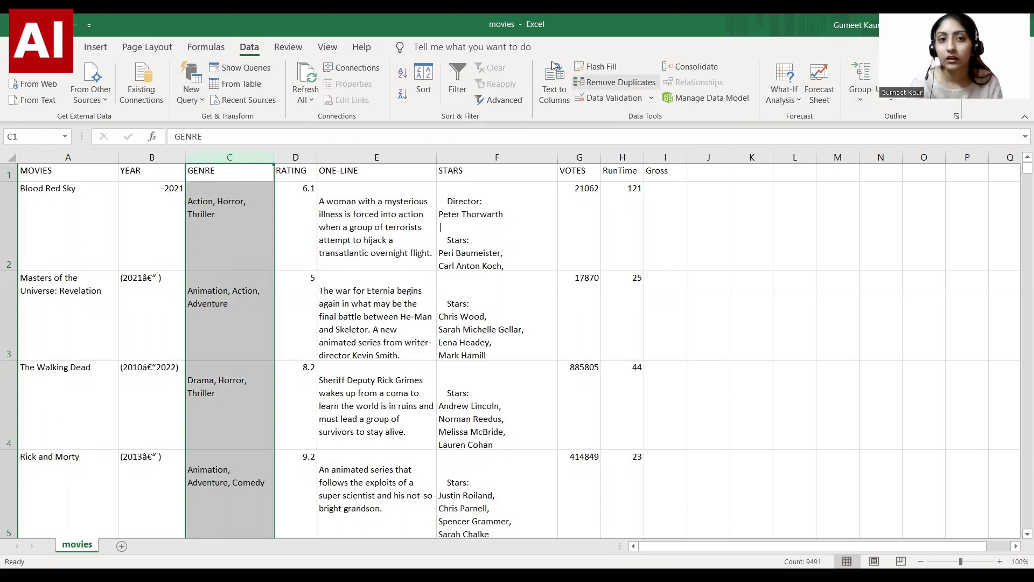
pyautogui.scroll(4, 873, 108)
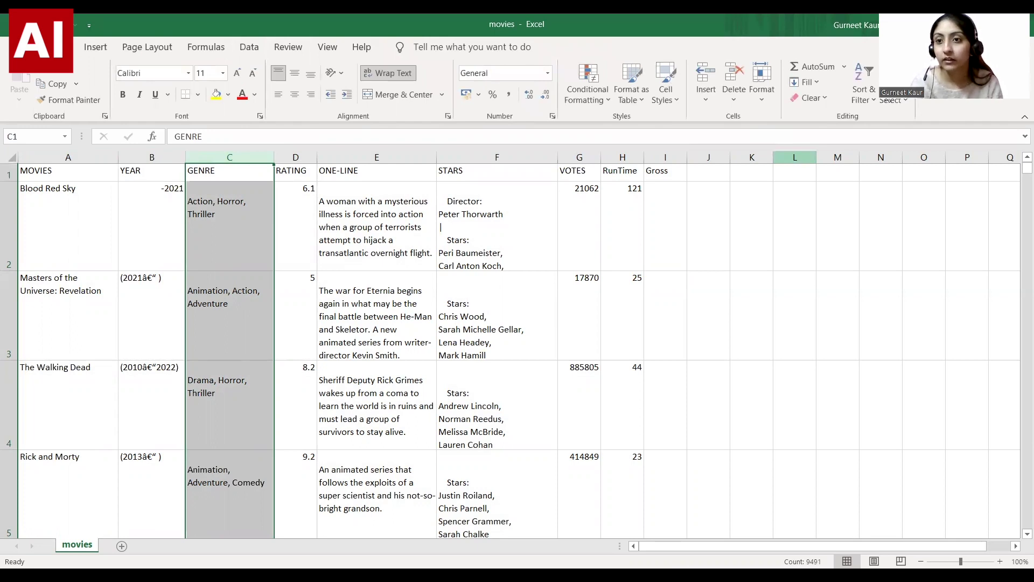
# - Locate the blank GENRE cell via Go To Special > Blanks and enter Drama in C2126
pyautogui.click(890, 100)
pyautogui.click(926, 175)
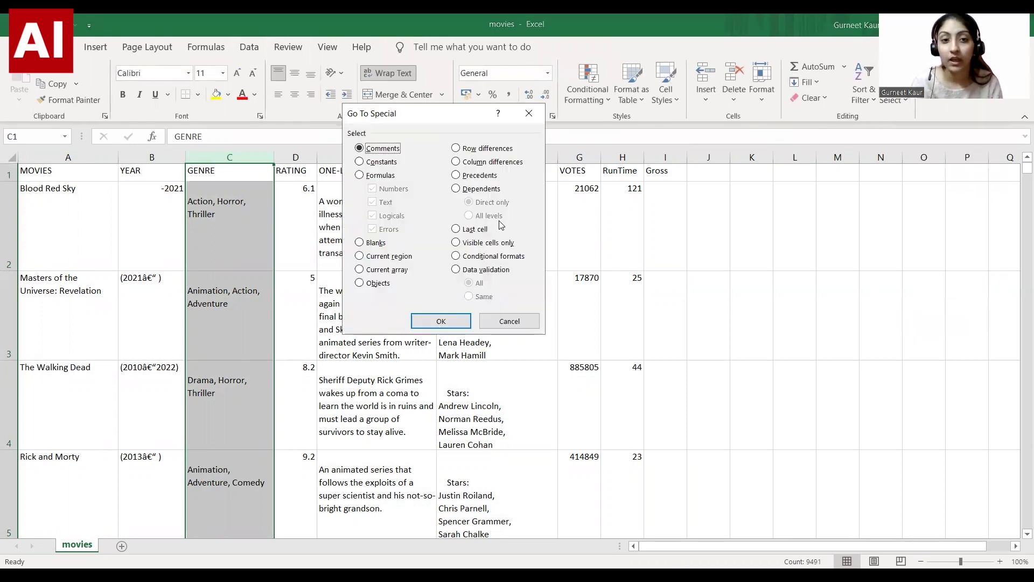
pyautogui.click(361, 243)
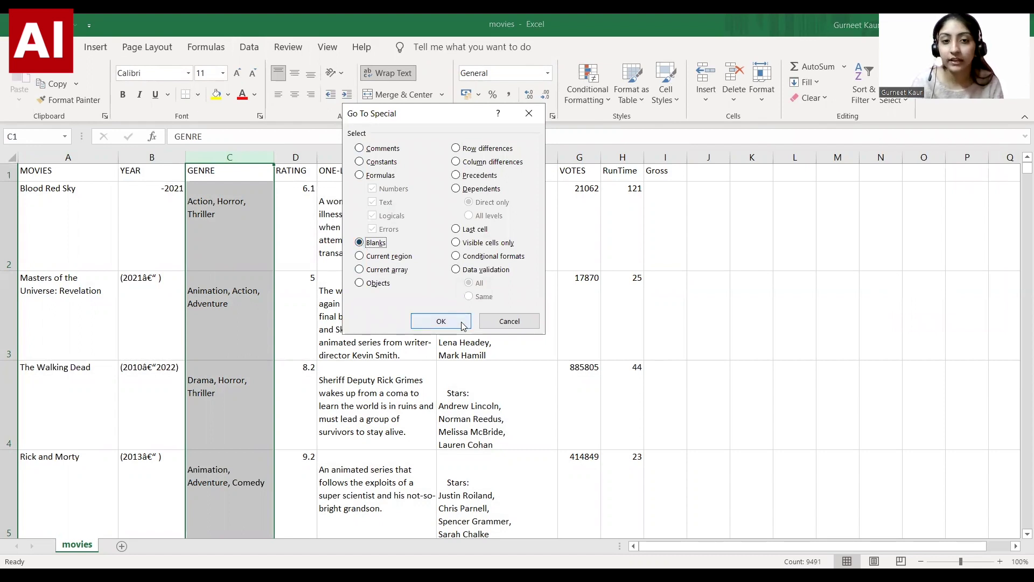
pyautogui.click(441, 321)
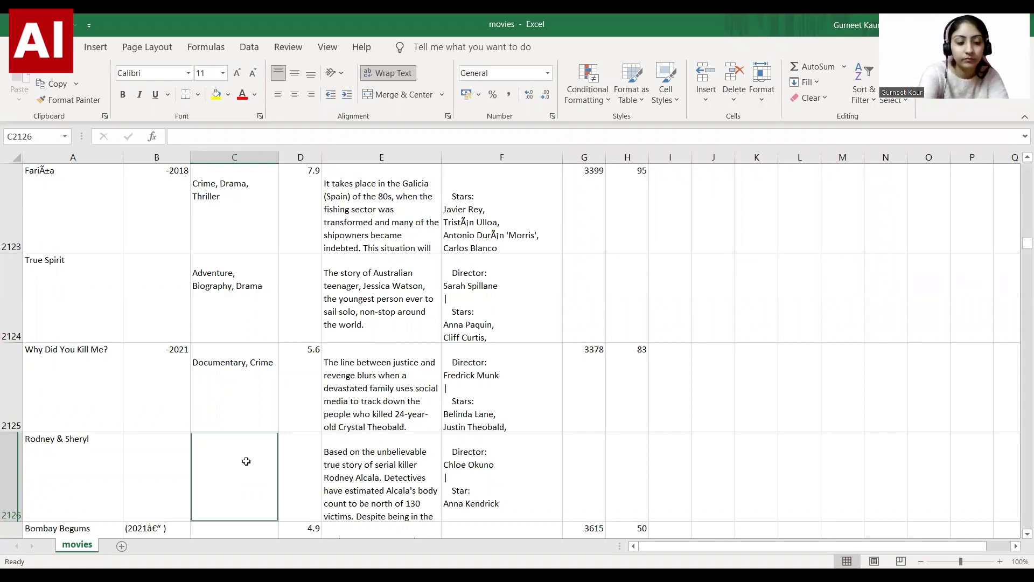
pyautogui.write('Drama')
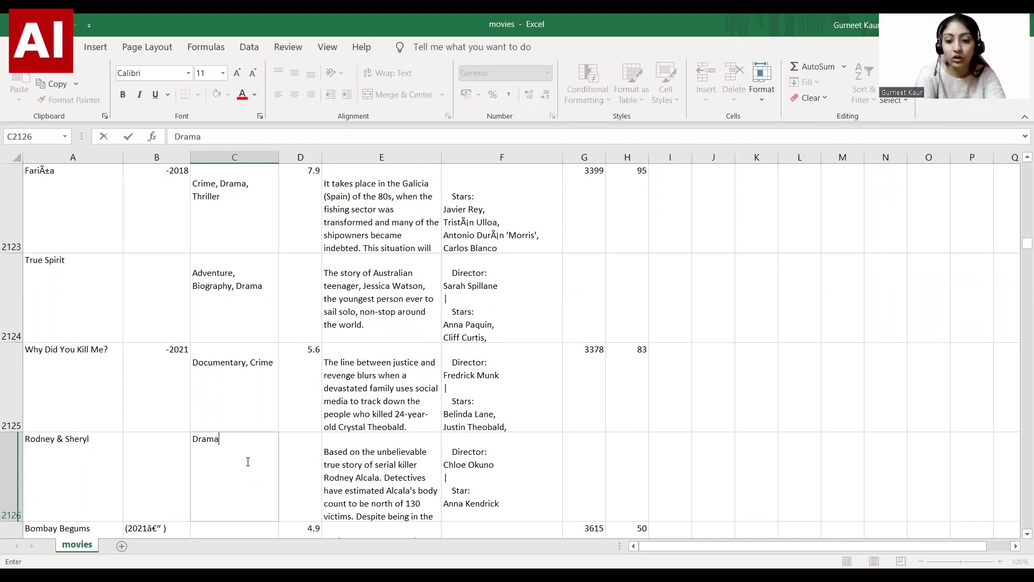
pyautogui.click(247, 461)
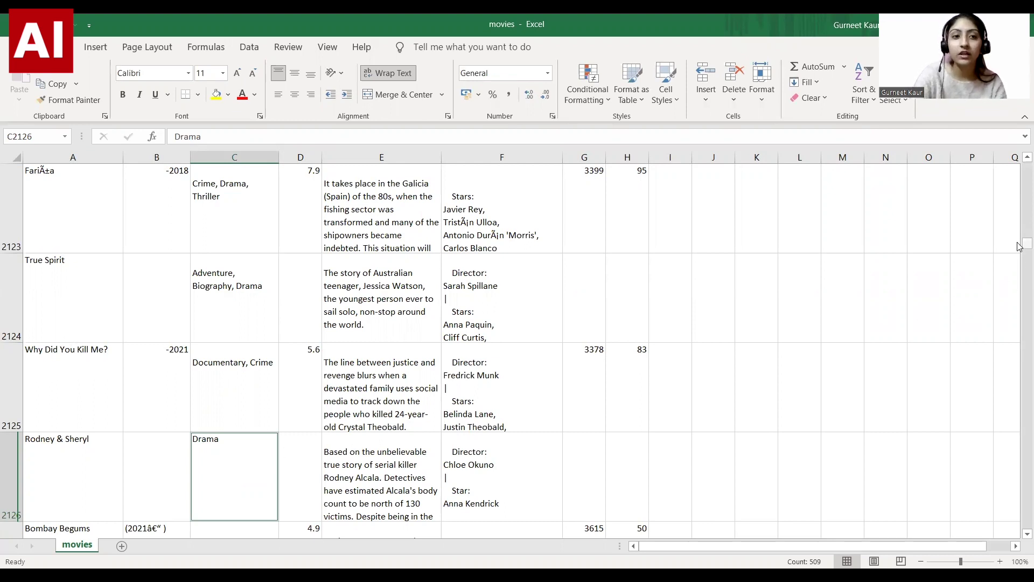
# - Search the GENRE column with Go To Special > Blanks and confirm no cells are found
pyautogui.click(230, 157)
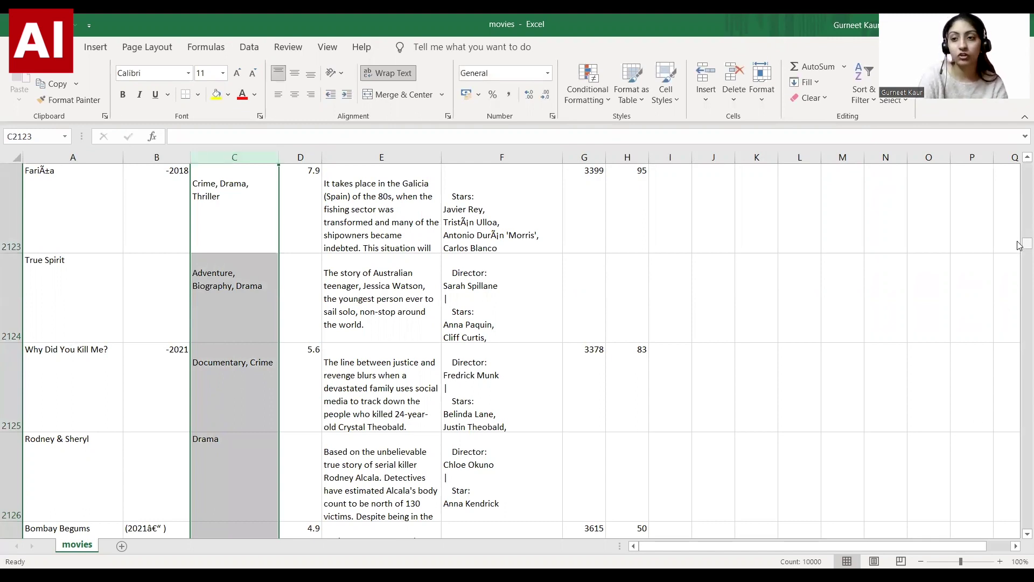
pyautogui.moveTo(1021, 243); pyautogui.dragTo(1020, 162)
pyautogui.click(238, 159)
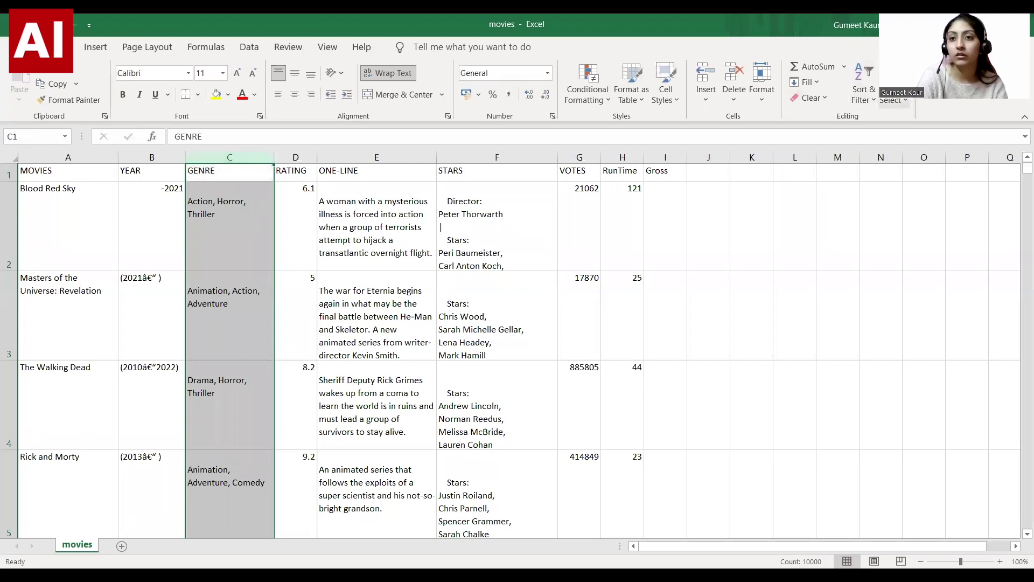
pyautogui.click(894, 92)
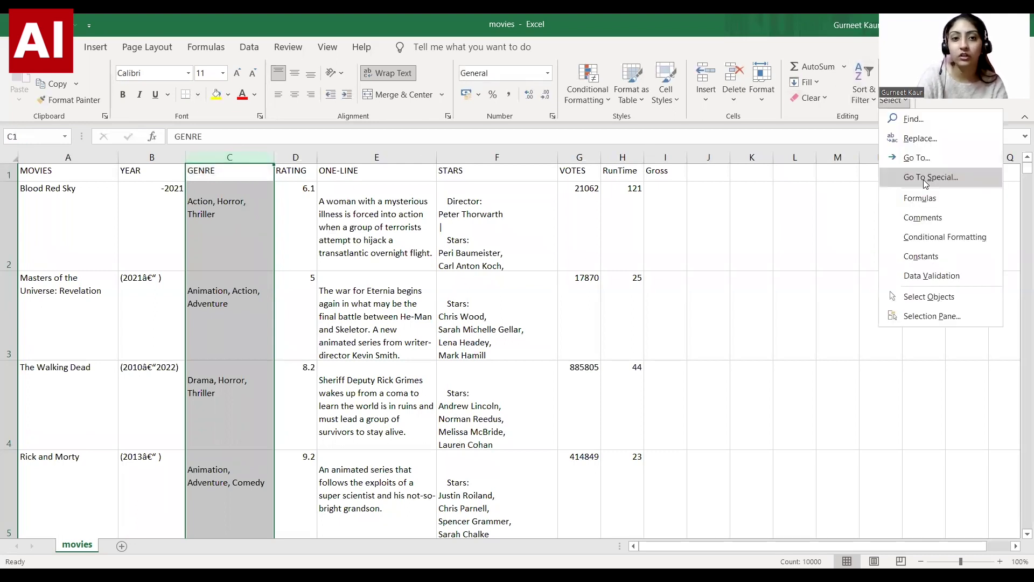
pyautogui.click(923, 179)
pyautogui.click(359, 242)
pyautogui.click(437, 324)
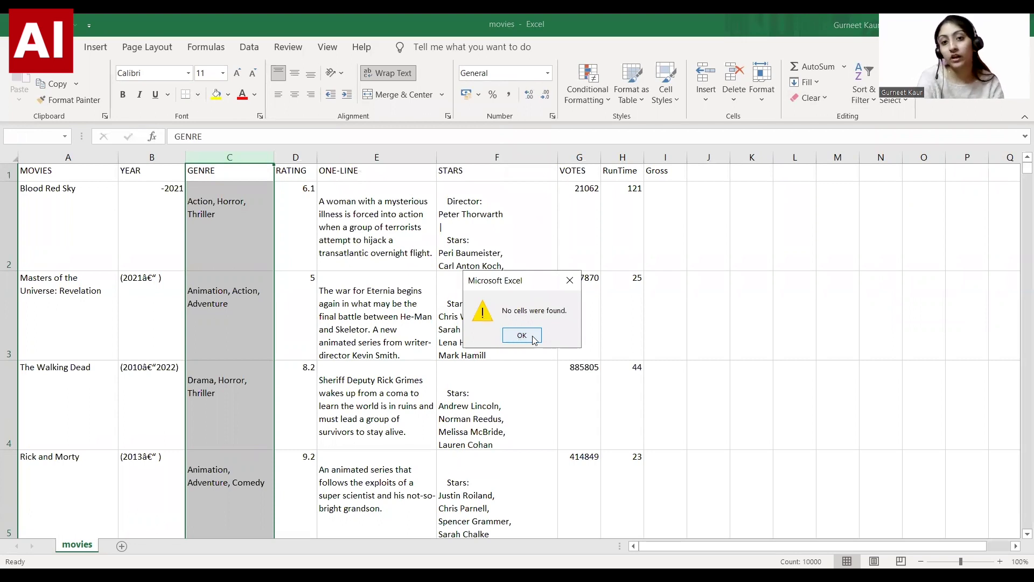
pyautogui.click(522, 334)
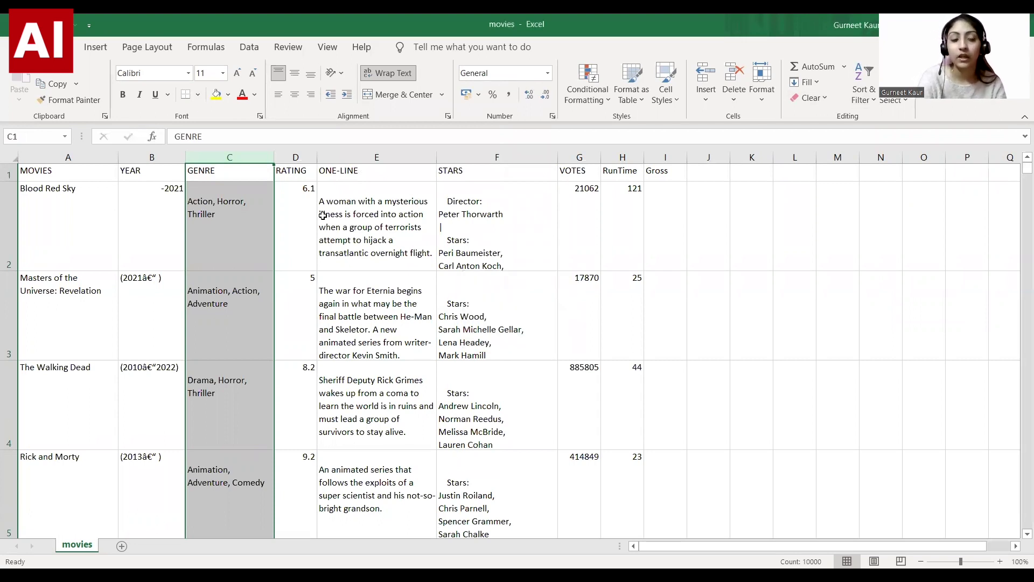
# - Select all blank RATING cells and fill them with 8 using Ctrl+Enter
pyautogui.click(296, 157)
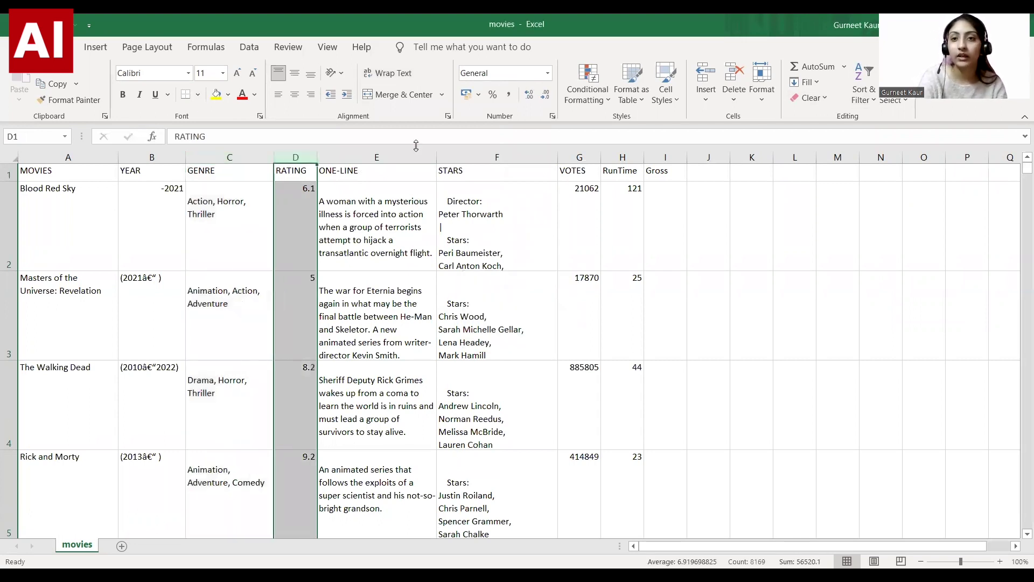
pyautogui.click(893, 100)
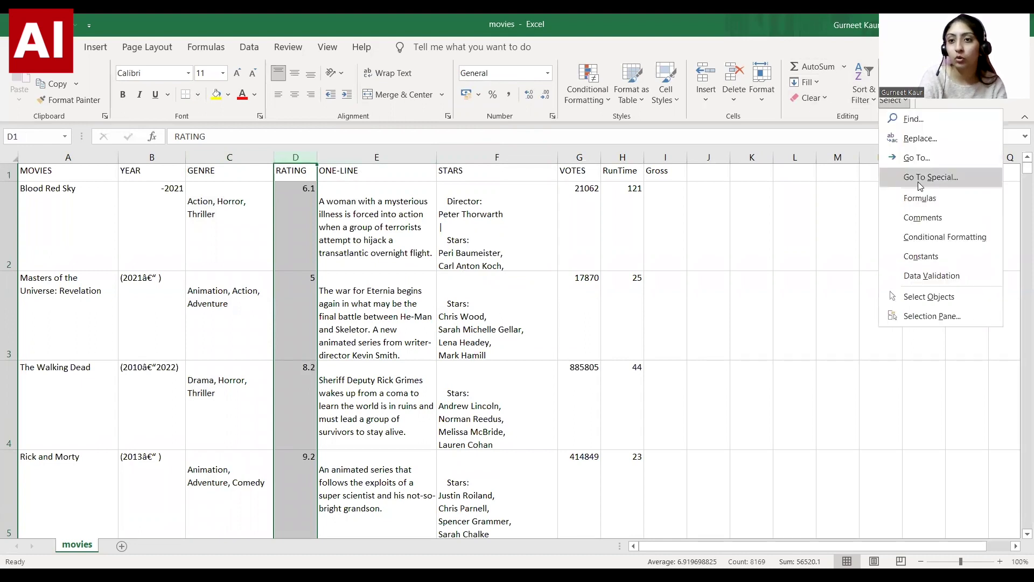
pyautogui.click(918, 181)
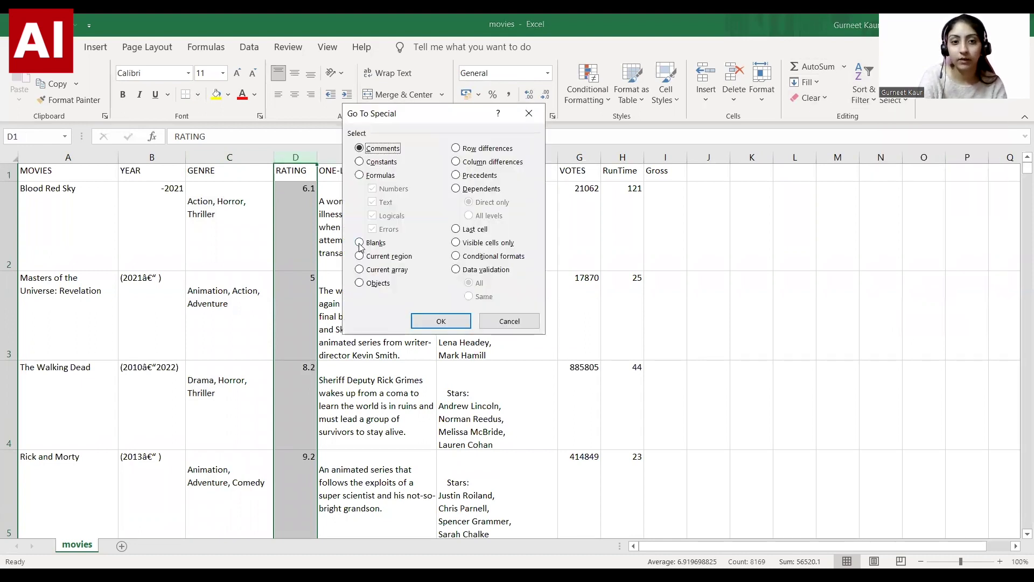
pyautogui.click(359, 243)
pyautogui.click(436, 319)
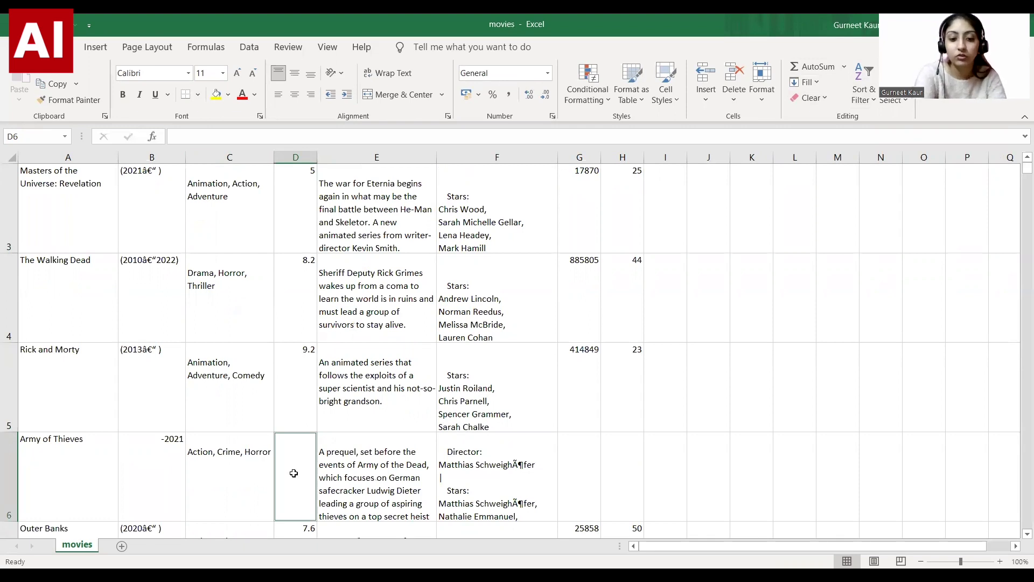
pyautogui.write('8')
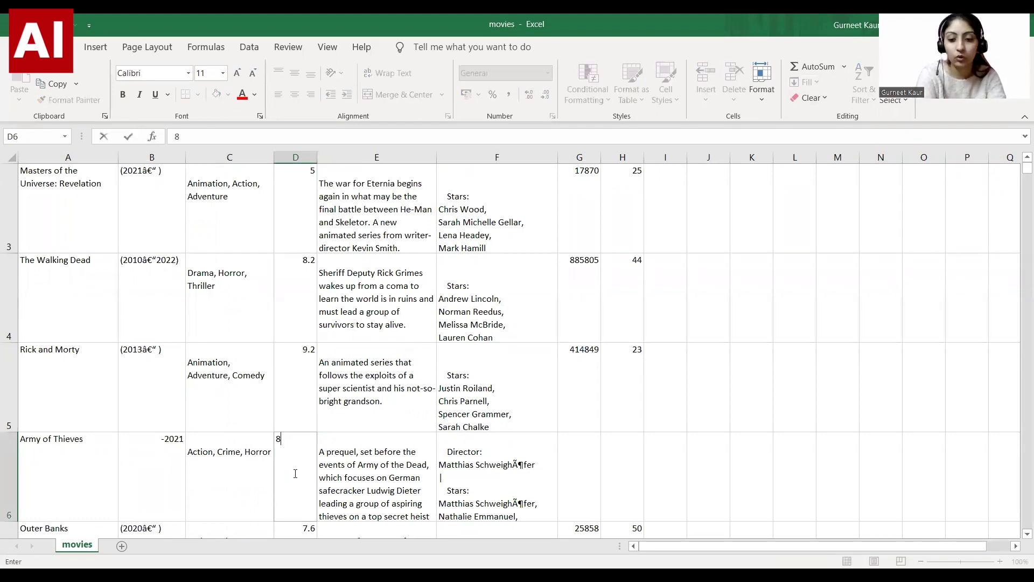
pyautogui.hotkey('ctrl', 'Return')
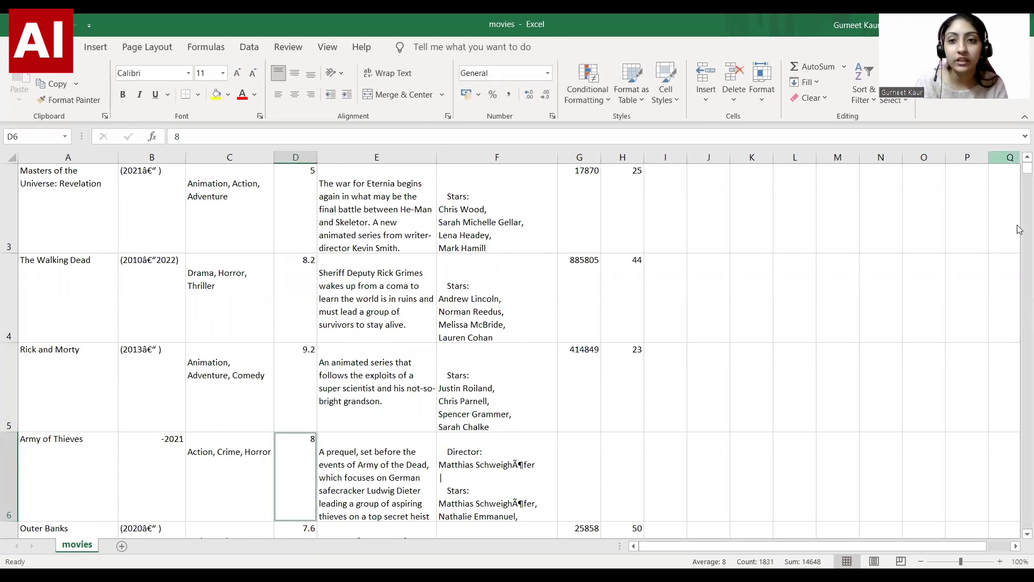
# - Rerun Go To Special > Blanks on the RATING column to verify no blanks remain
pyautogui.moveTo(1024, 168); pyautogui.dragTo(1019, 158)
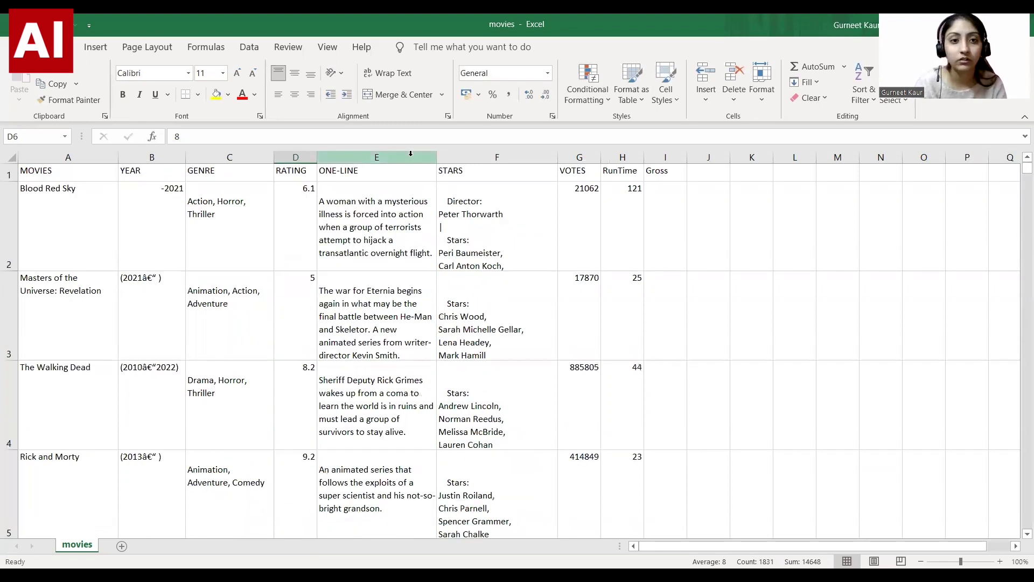
pyautogui.click(295, 157)
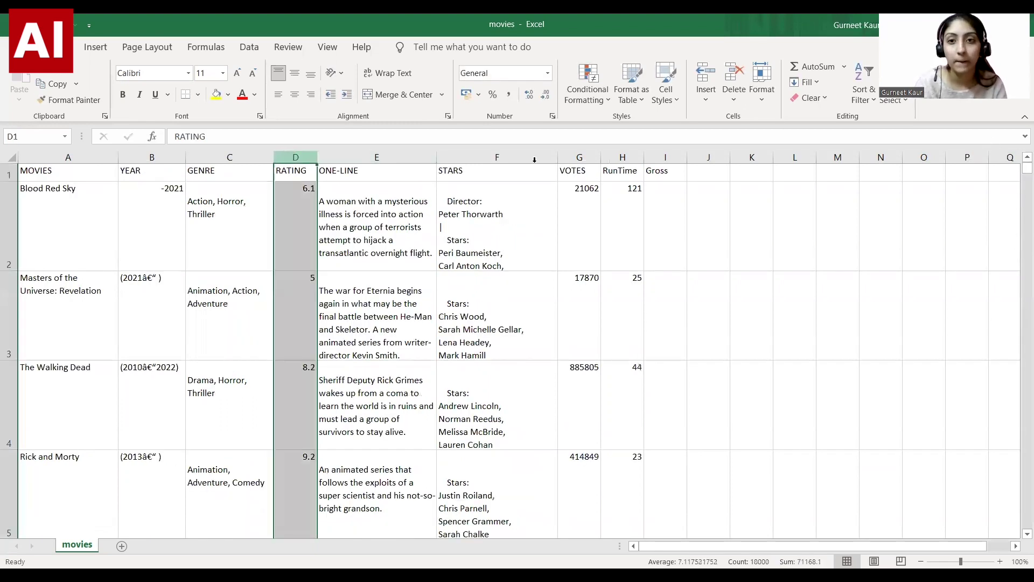
pyautogui.click(883, 101)
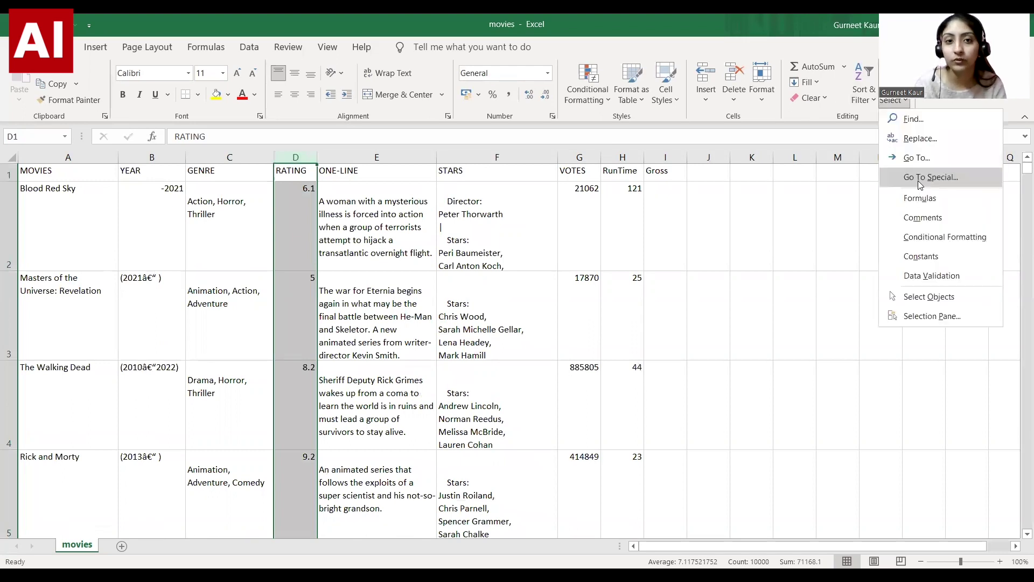
pyautogui.click(917, 177)
pyautogui.click(372, 242)
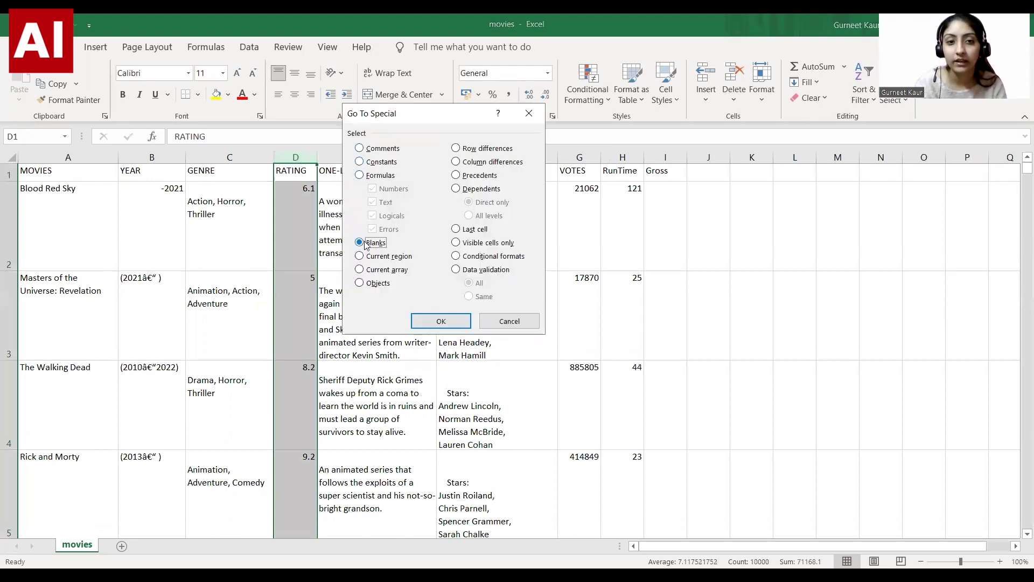
pyautogui.click(440, 321)
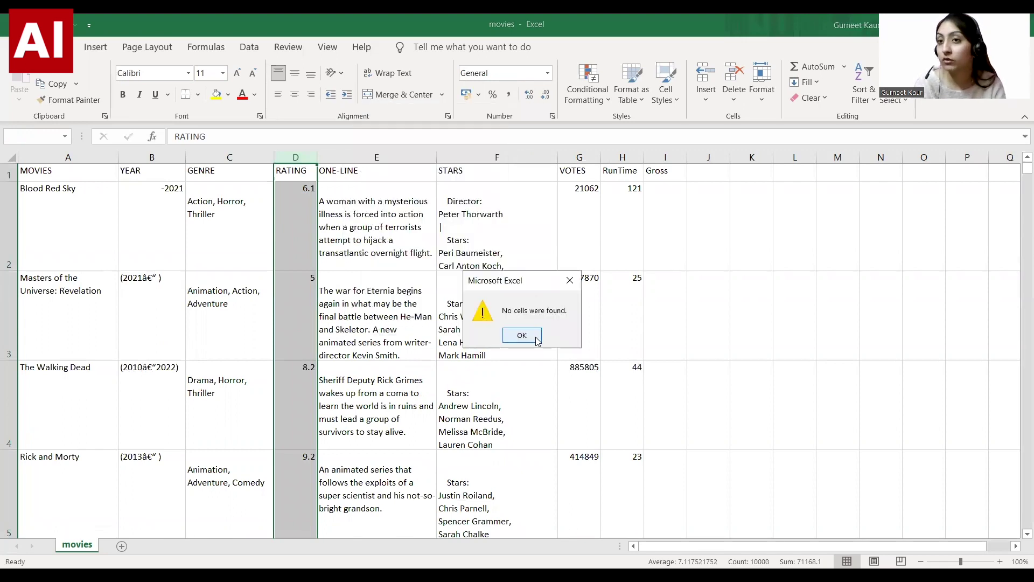
# - Find blank ONE-LINE cells and inspect row 9570 to confirm it is a junk row
pyautogui.click(535, 338)
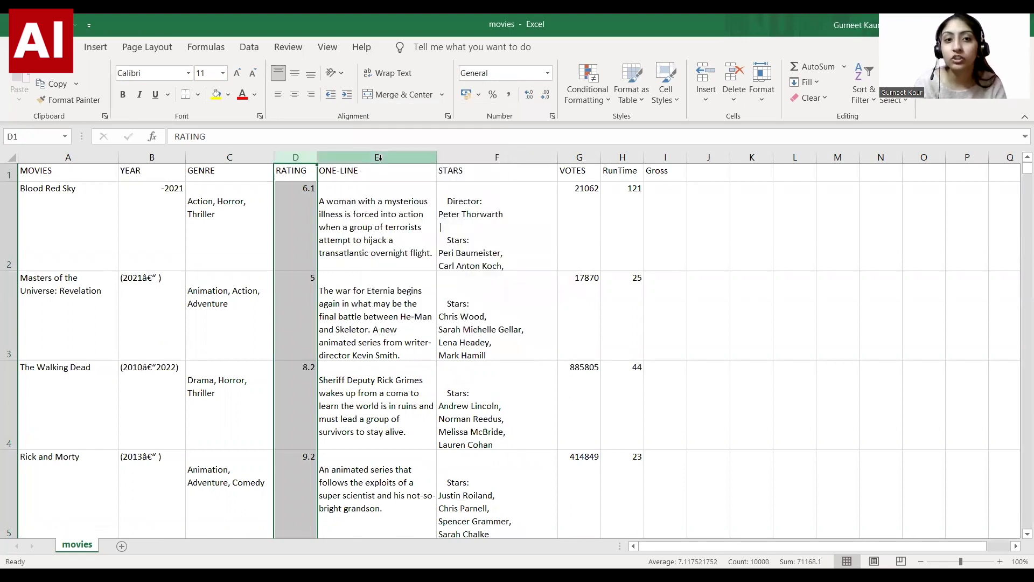
pyautogui.click(380, 157)
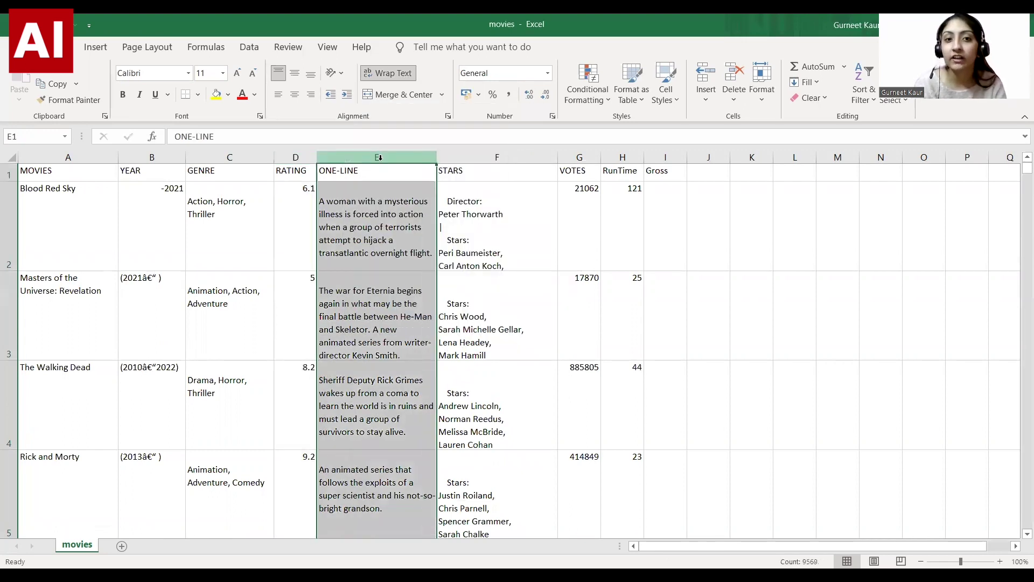
pyautogui.click(880, 101)
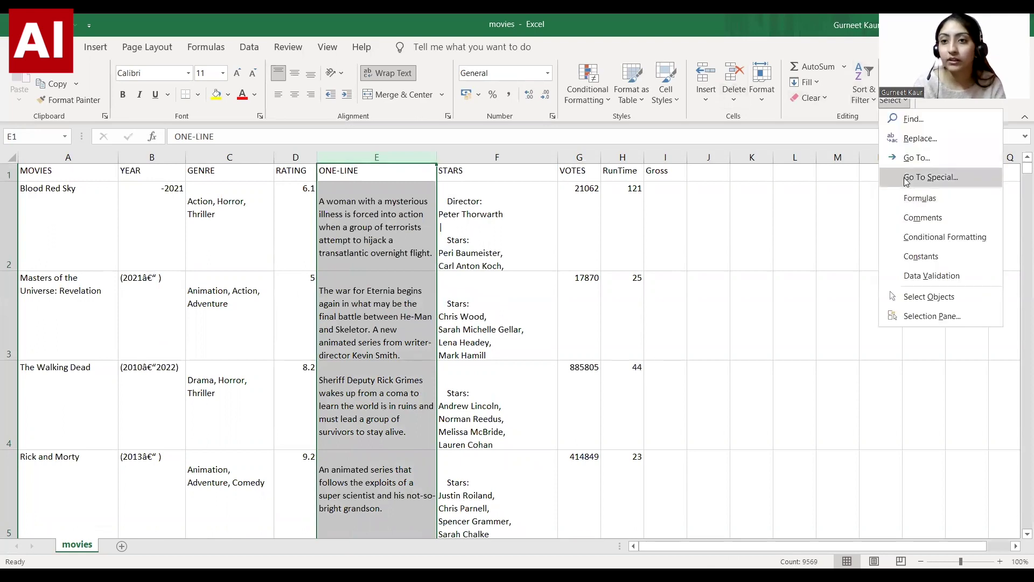
pyautogui.click(906, 178)
pyautogui.click(360, 242)
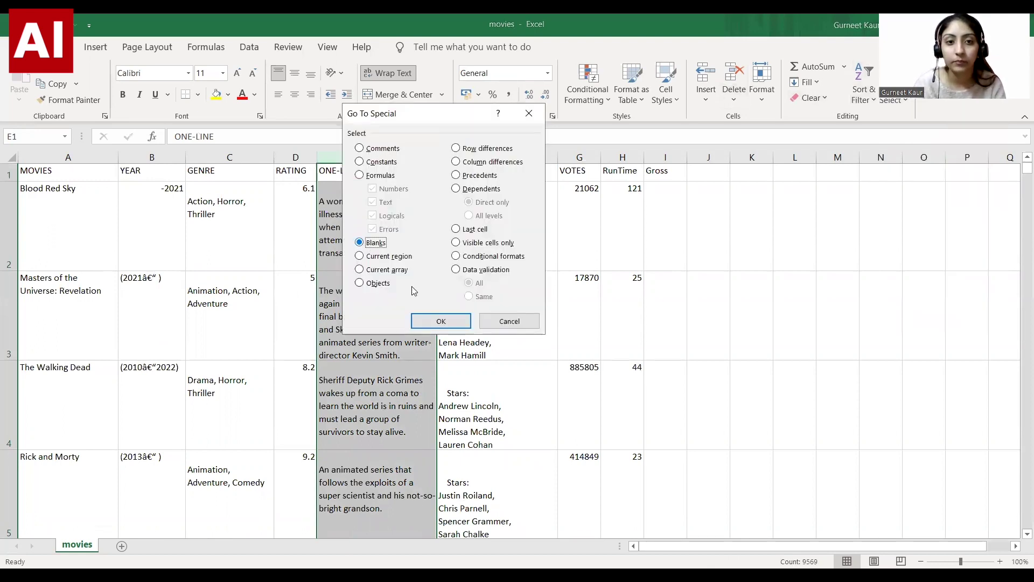
pyautogui.click(441, 321)
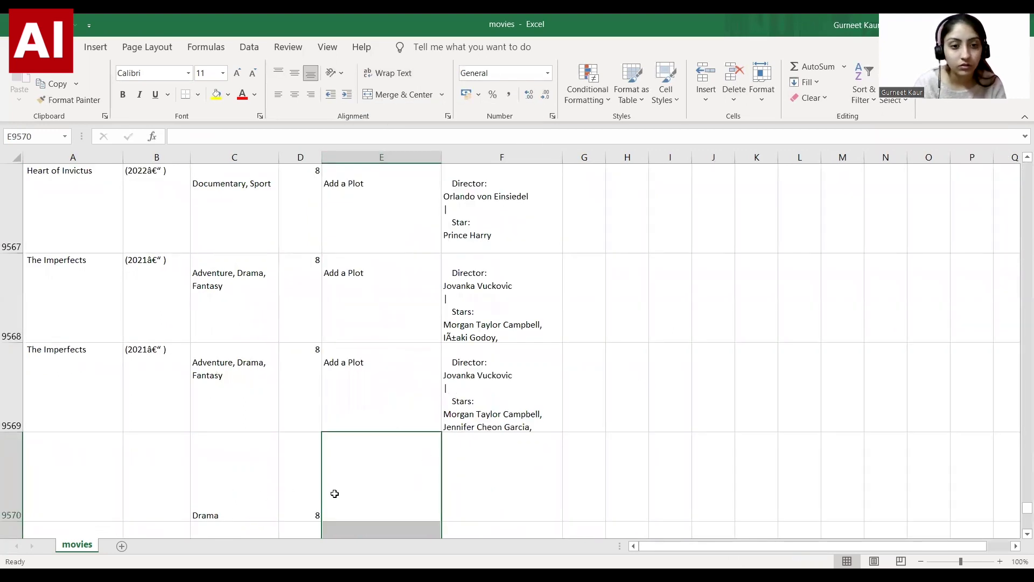
pyautogui.click(34, 477)
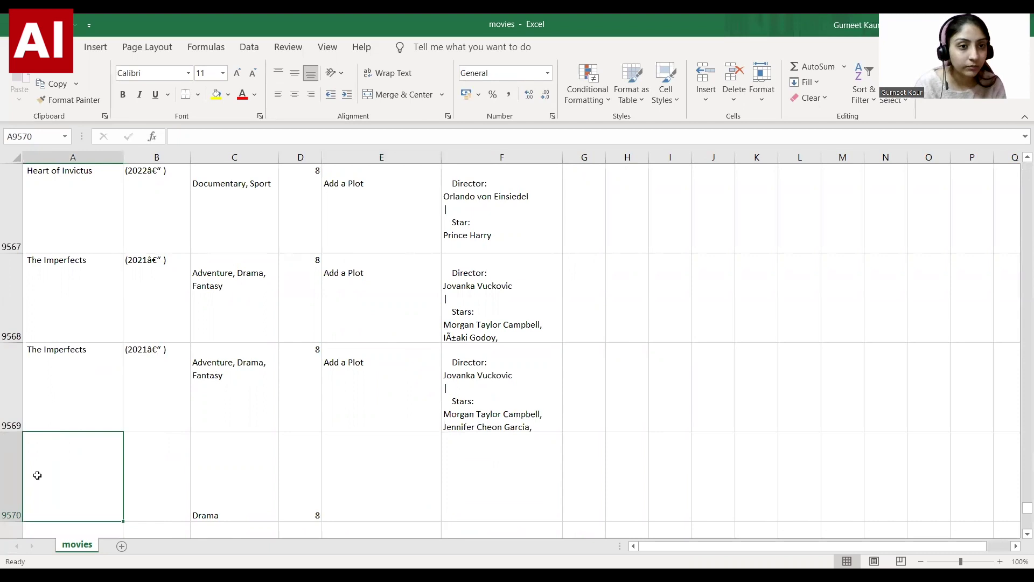
pyautogui.click(140, 475)
pyautogui.click(224, 474)
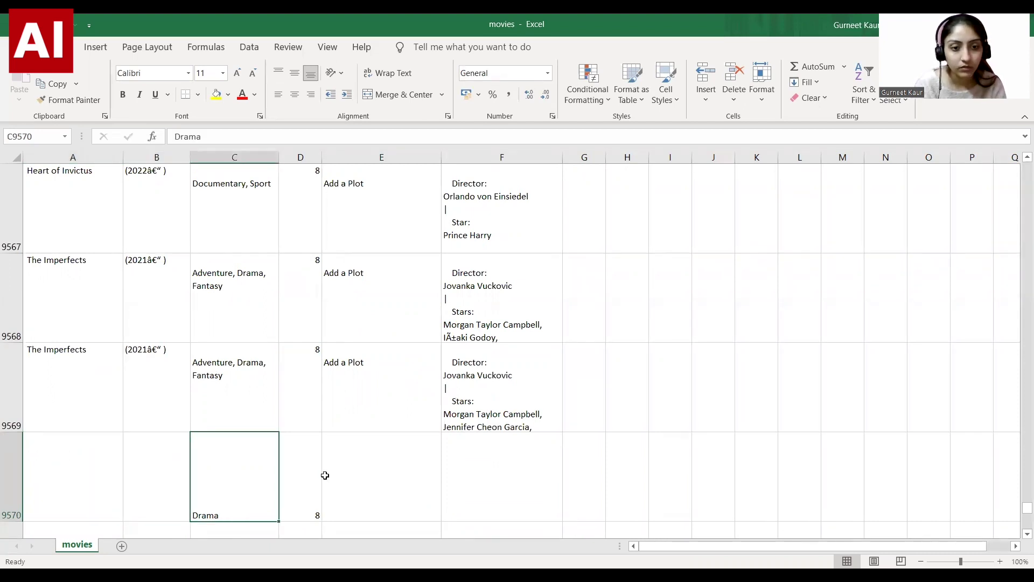
pyautogui.moveTo(322, 474); pyautogui.dragTo(540, 477)
pyautogui.click(430, 475)
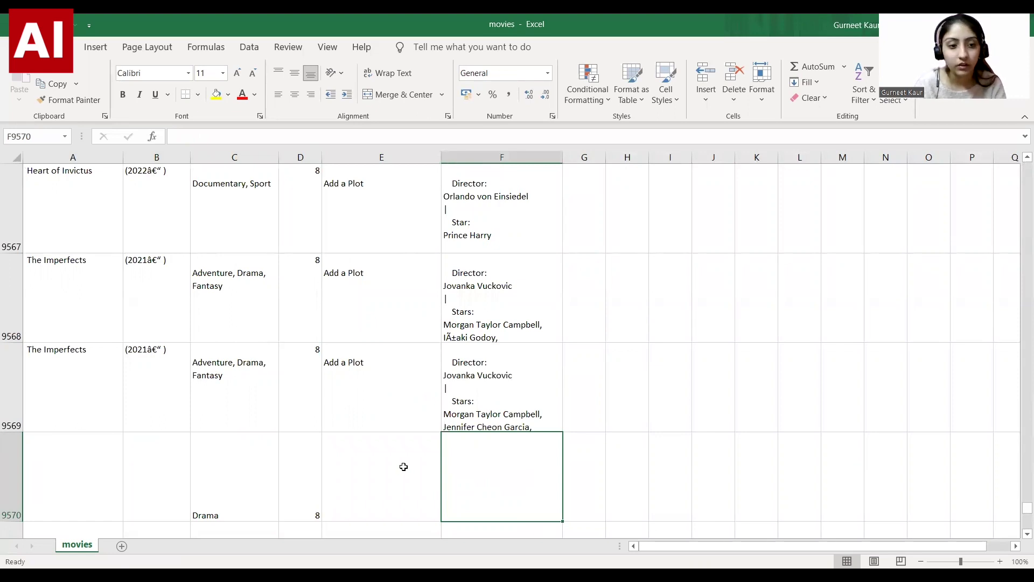
# - Delete row 9570 and the remaining junk rows at the end of the sheet
pyautogui.rightClick(32, 493)
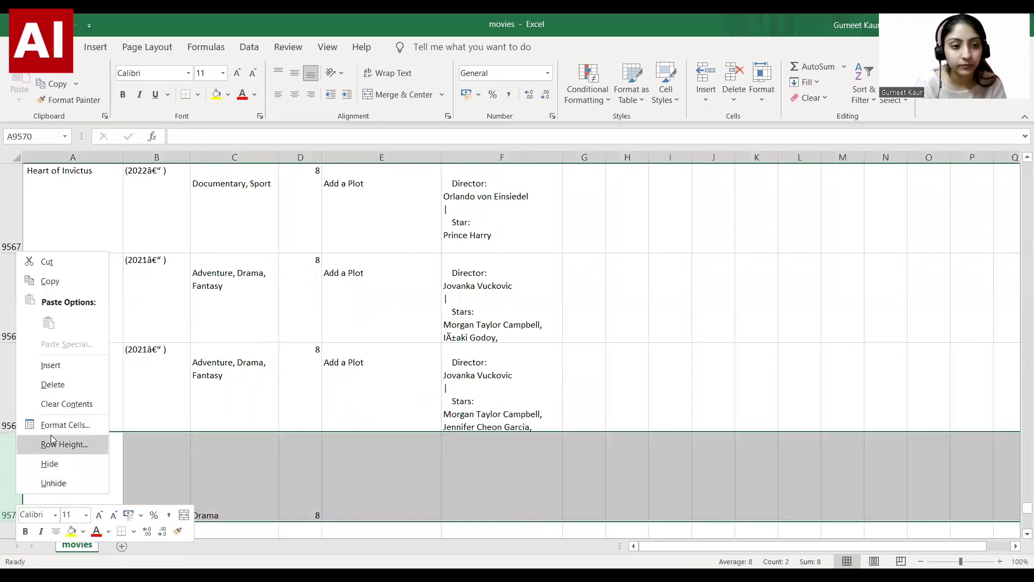
pyautogui.click(292, 490)
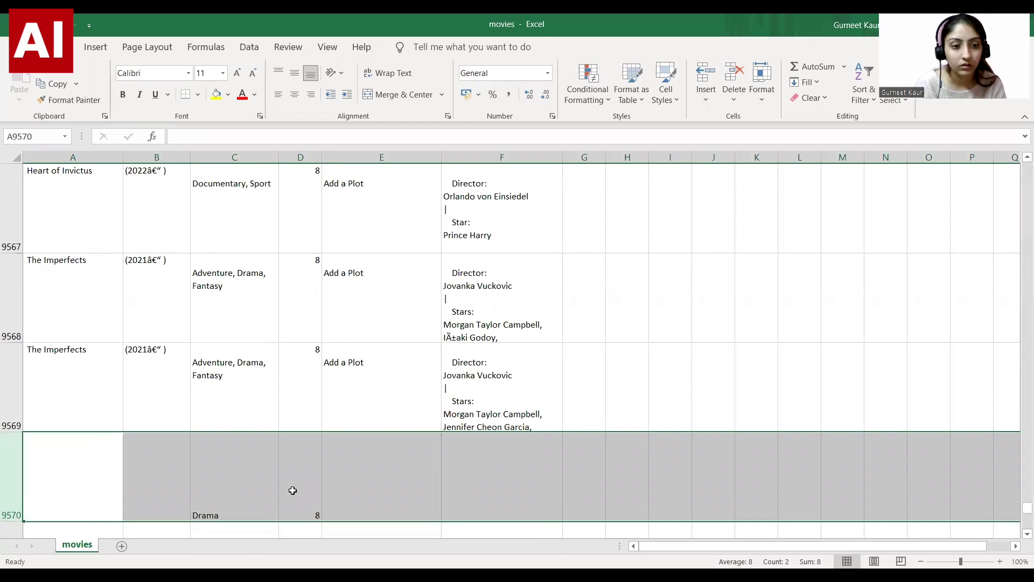
pyautogui.rightClick(4, 494)
pyautogui.click(44, 380)
pyautogui.rightClick(42, 454)
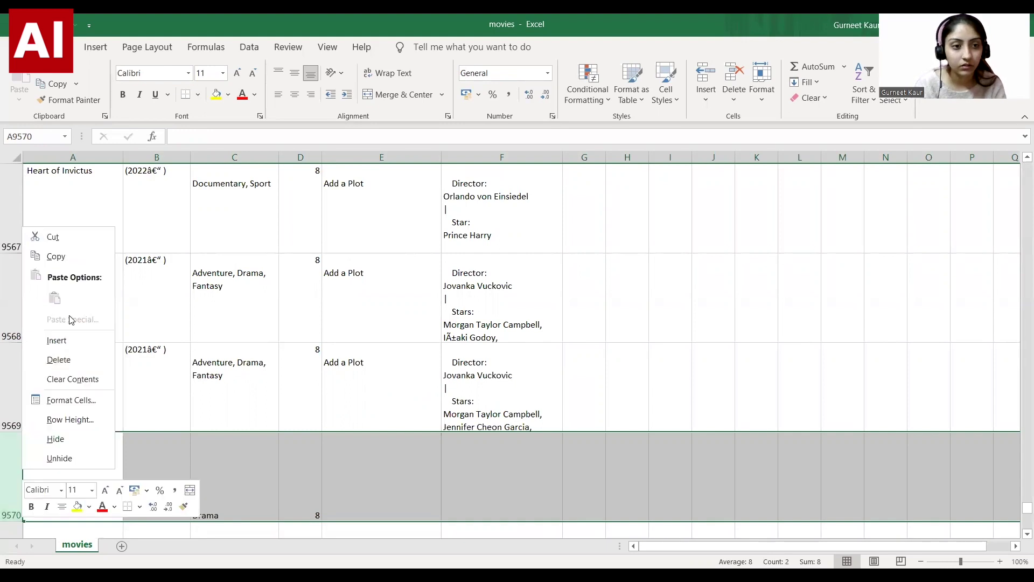
pyautogui.click(69, 357)
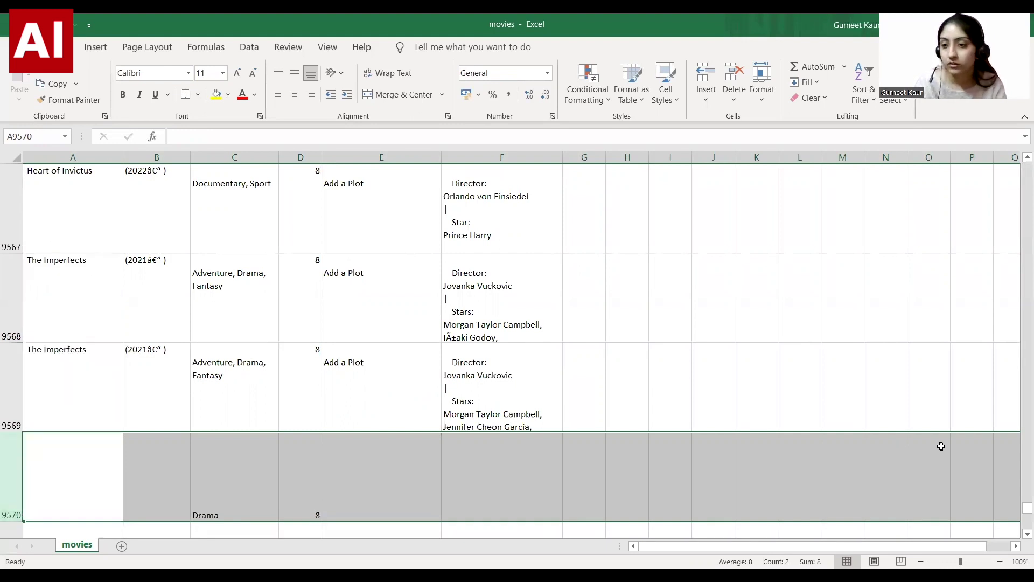
pyautogui.moveTo(1026, 508); pyautogui.dragTo(1021, 534)
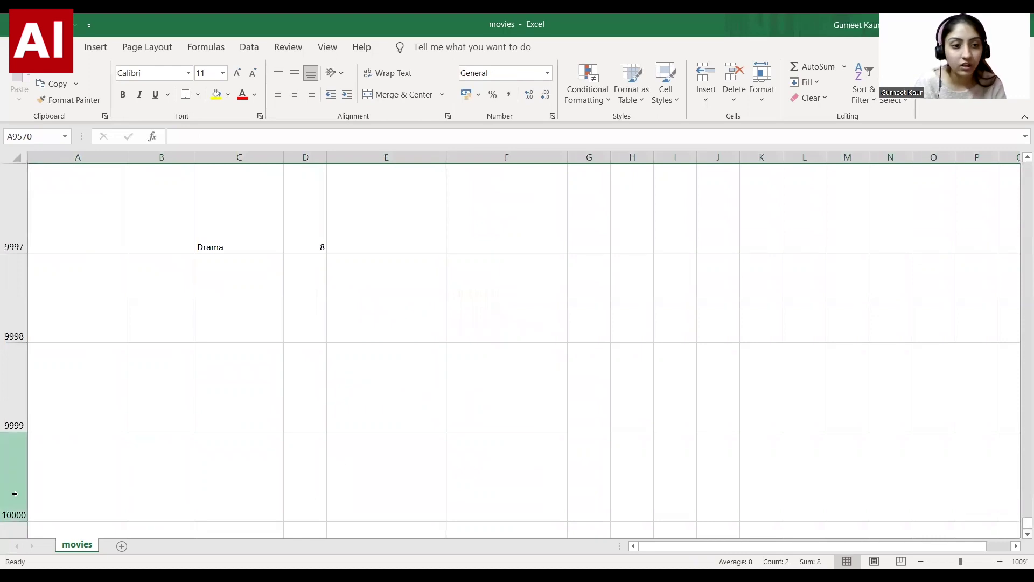
pyautogui.moveTo(14, 493); pyautogui.dragTo(13, 135)
pyautogui.rightClick(80, 316)
pyautogui.click(127, 449)
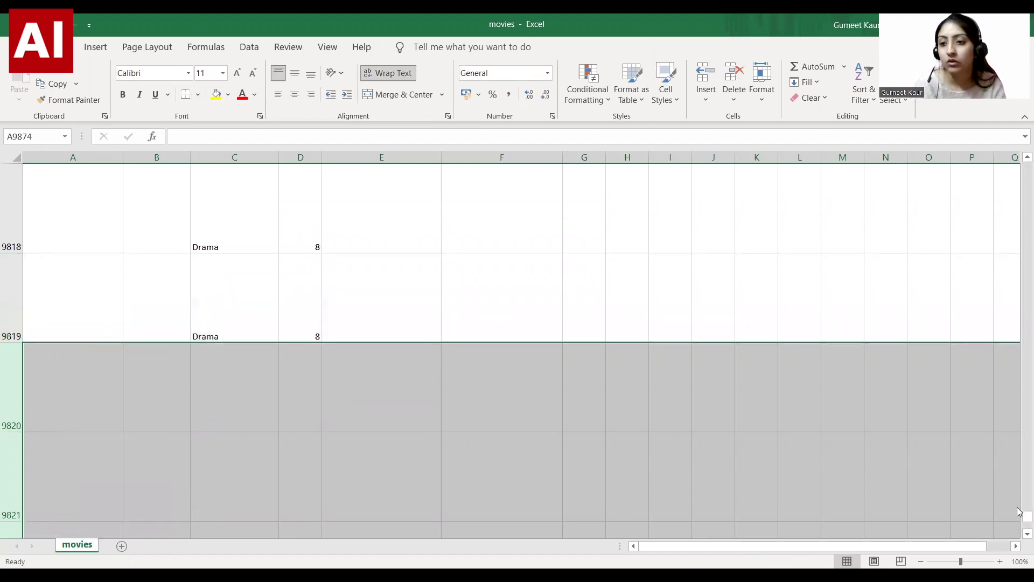
pyautogui.moveTo(1022, 512); pyautogui.dragTo(1019, 150)
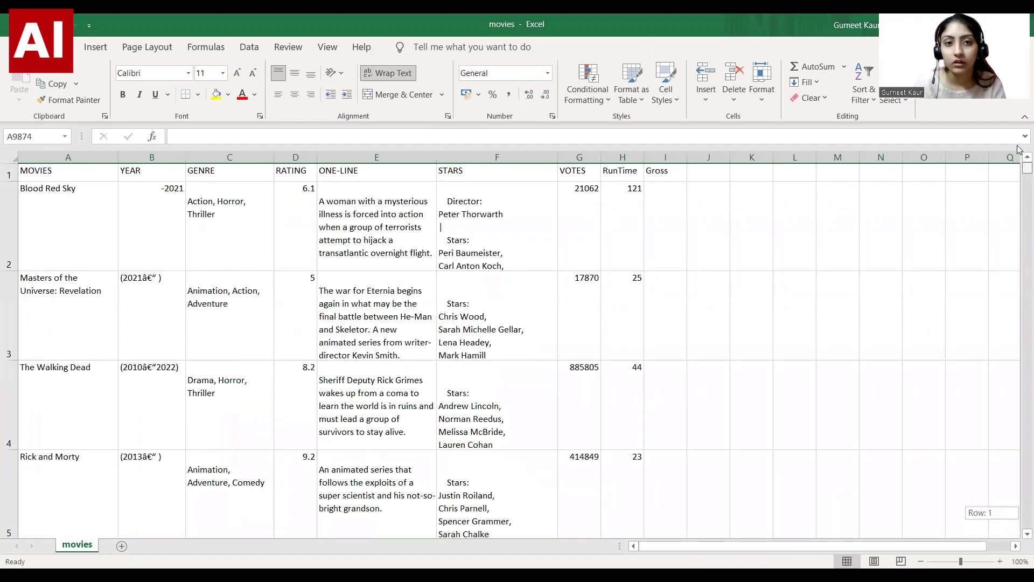
pyautogui.click(480, 155)
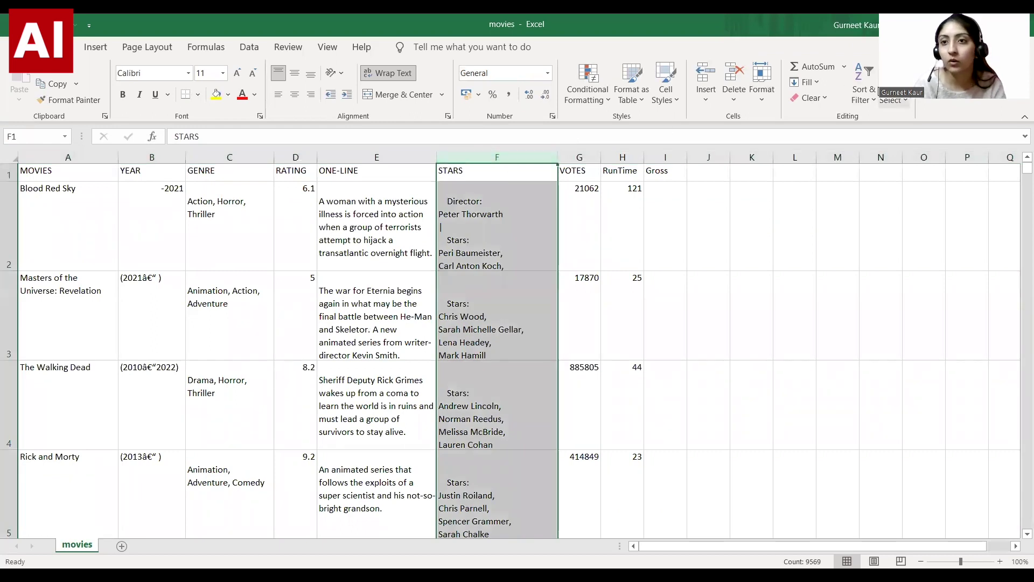
pyautogui.click(892, 100)
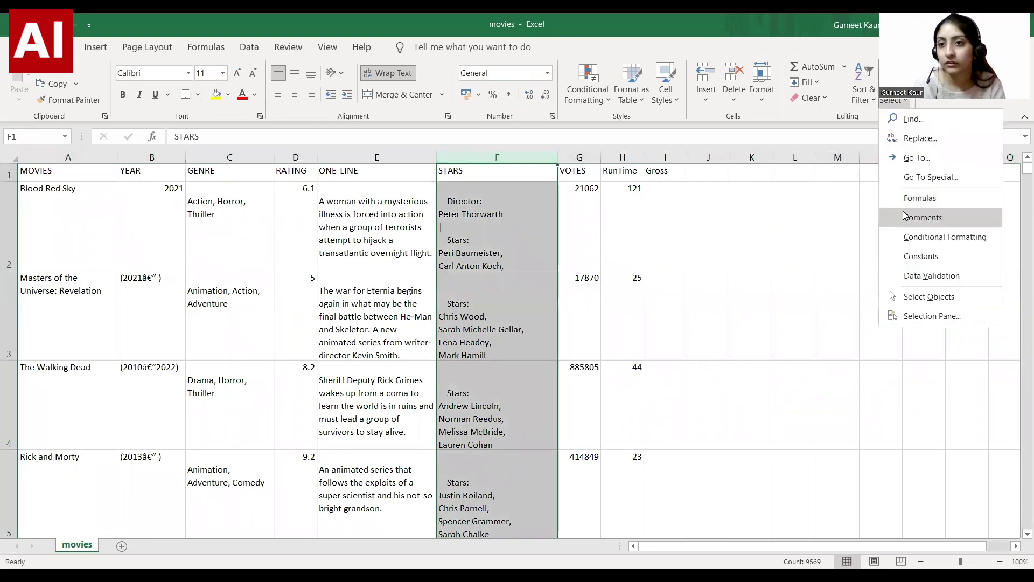
pyautogui.click(902, 182)
pyautogui.click(374, 245)
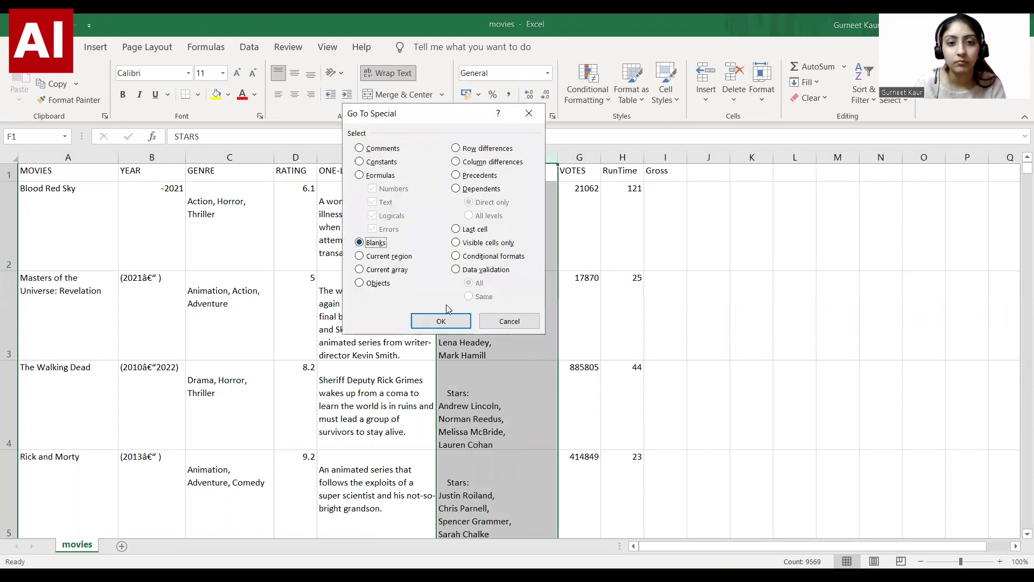
pyautogui.click(447, 321)
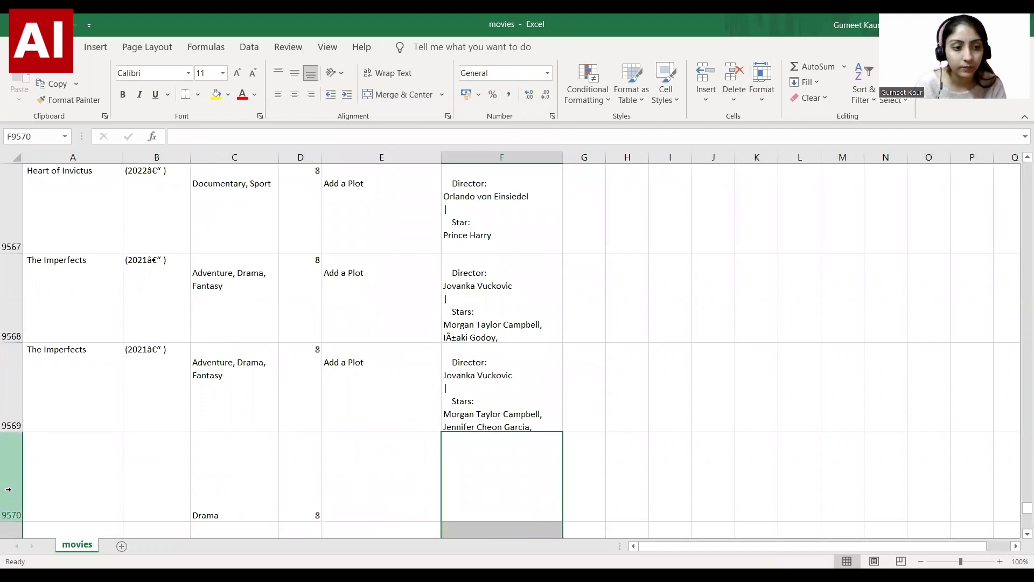
pyautogui.moveTo(8, 481); pyautogui.dragTo(208, 196)
pyautogui.scroll(-8, 232, 183)
pyautogui.rightClick(210, 198)
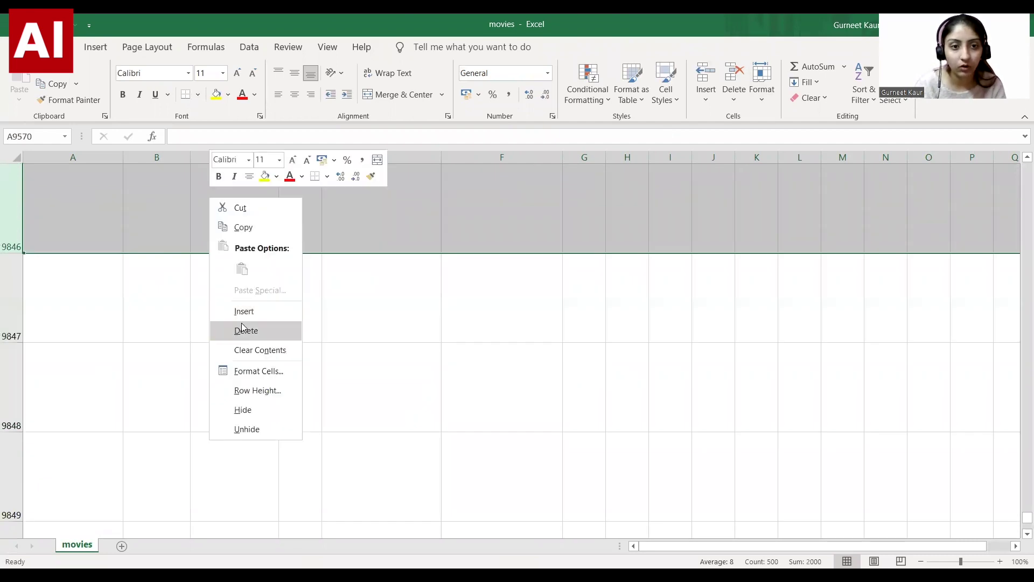
pyautogui.click(245, 331)
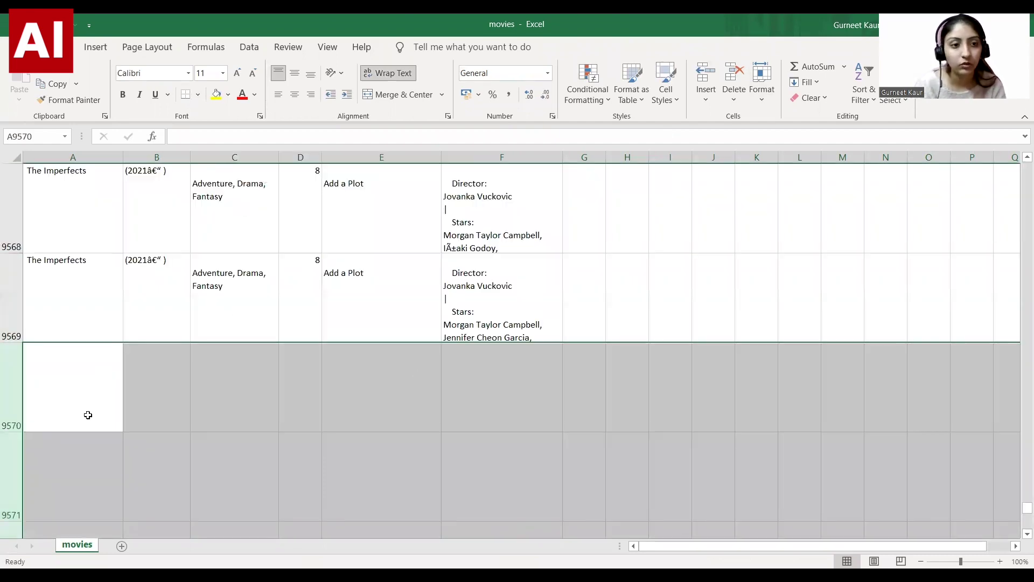
pyautogui.click(88, 415)
pyautogui.moveTo(1027, 508); pyautogui.dragTo(1020, 132)
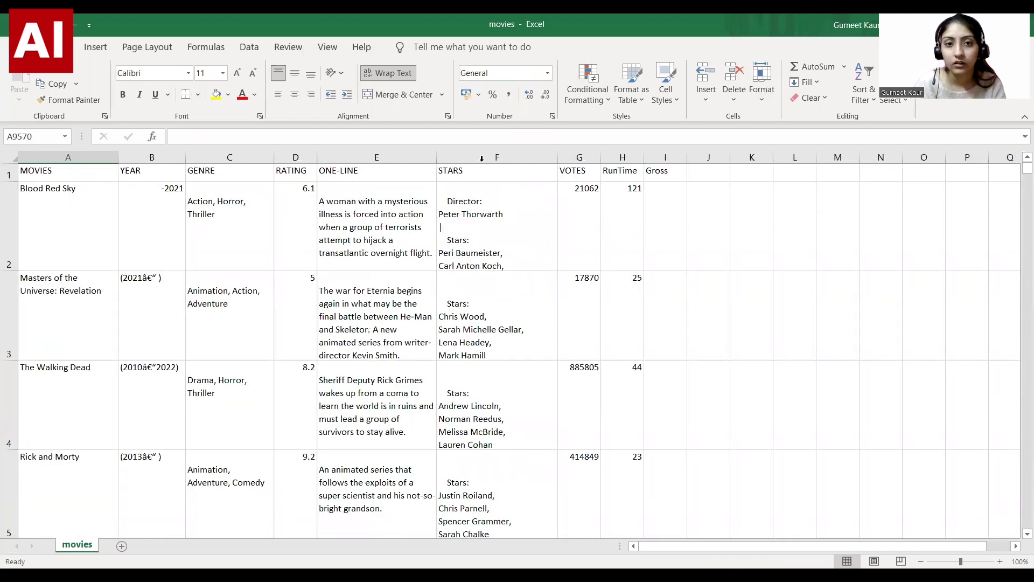
# - Select all blank VOTES cells and fill them with 80000 using Ctrl+Enter
pyautogui.click(576, 159)
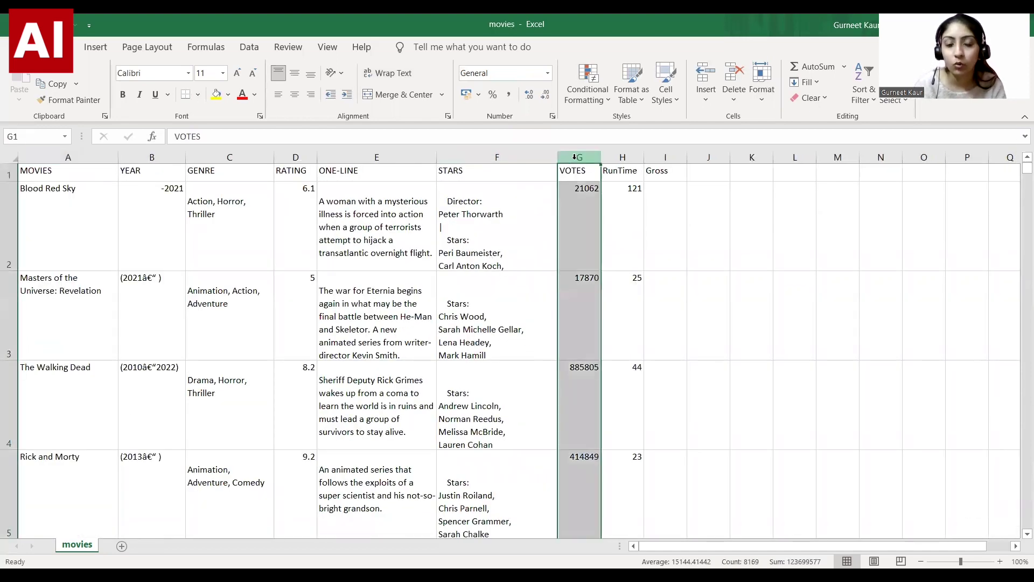
pyautogui.rightClick(574, 157)
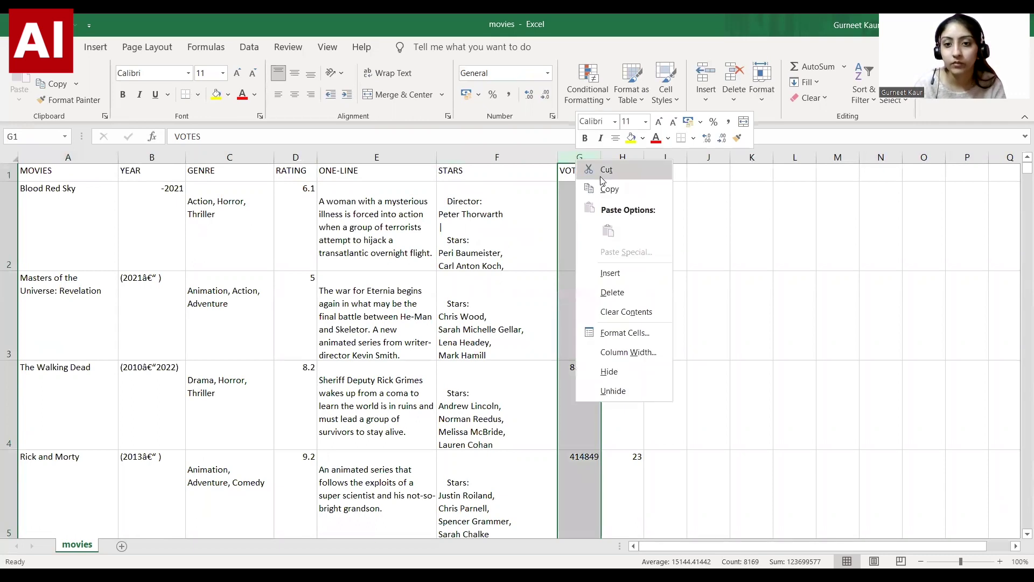
pyautogui.click(886, 101)
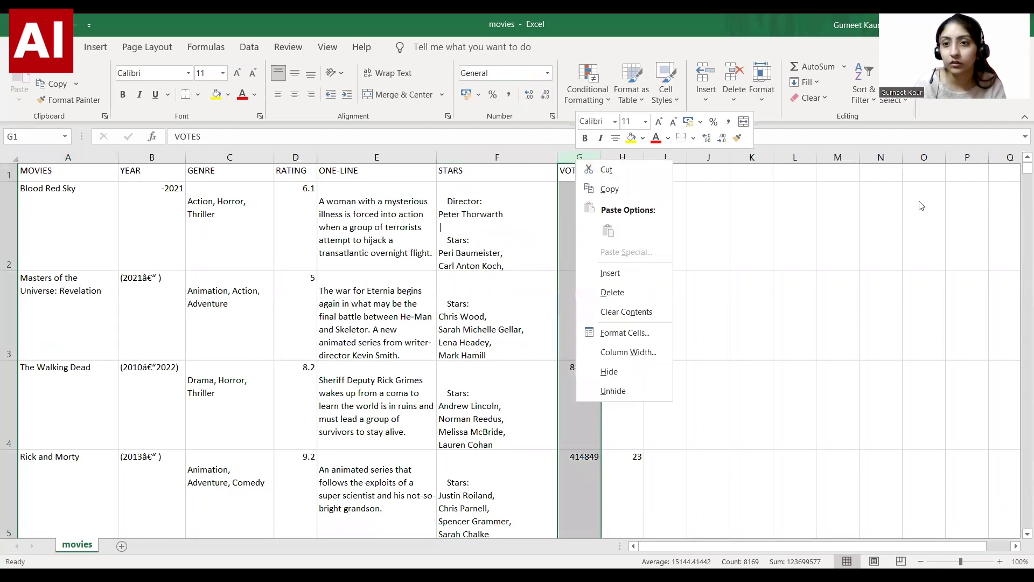
pyautogui.click(920, 179)
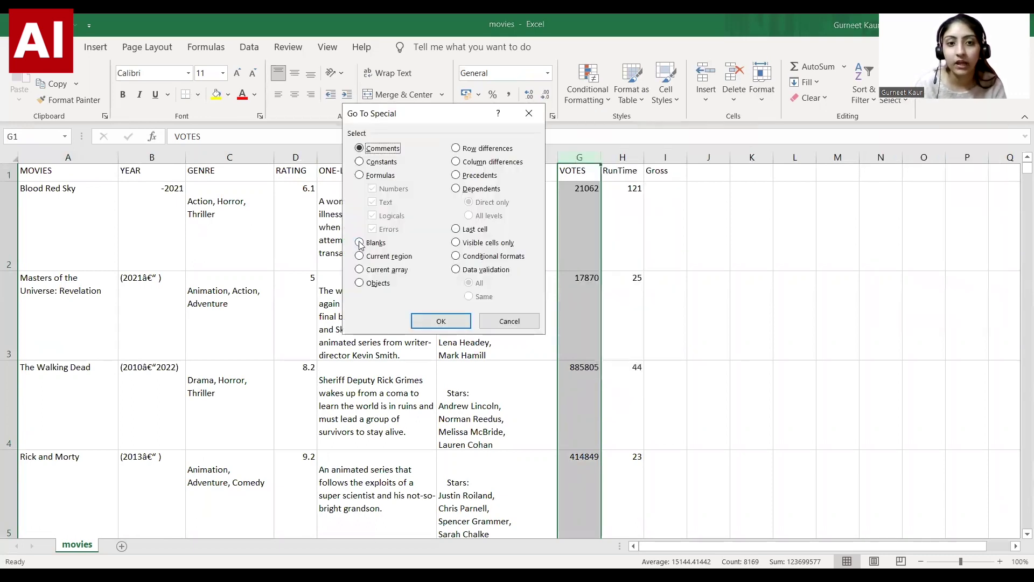
pyautogui.click(359, 243)
pyautogui.click(442, 321)
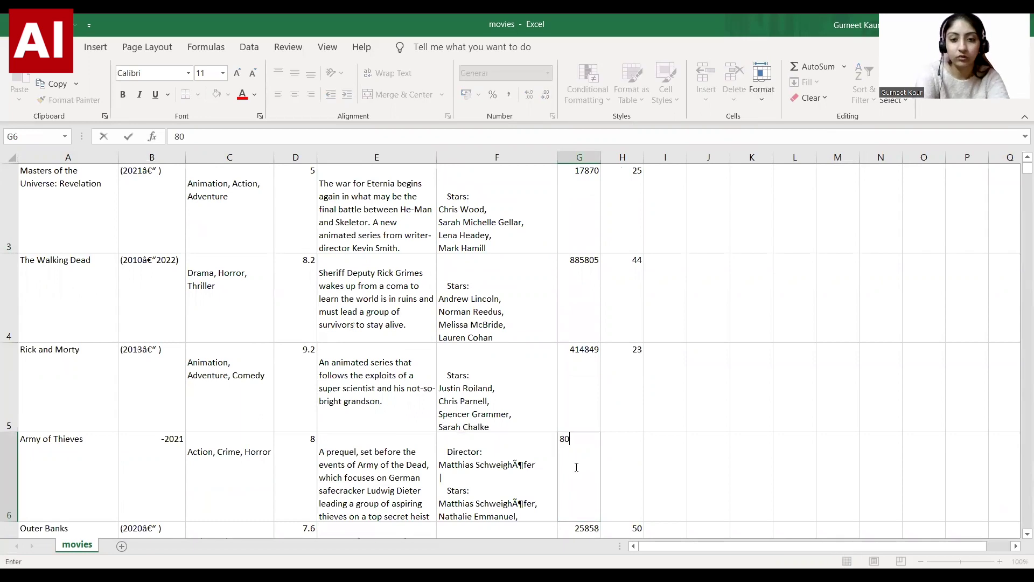
pyautogui.write('000')
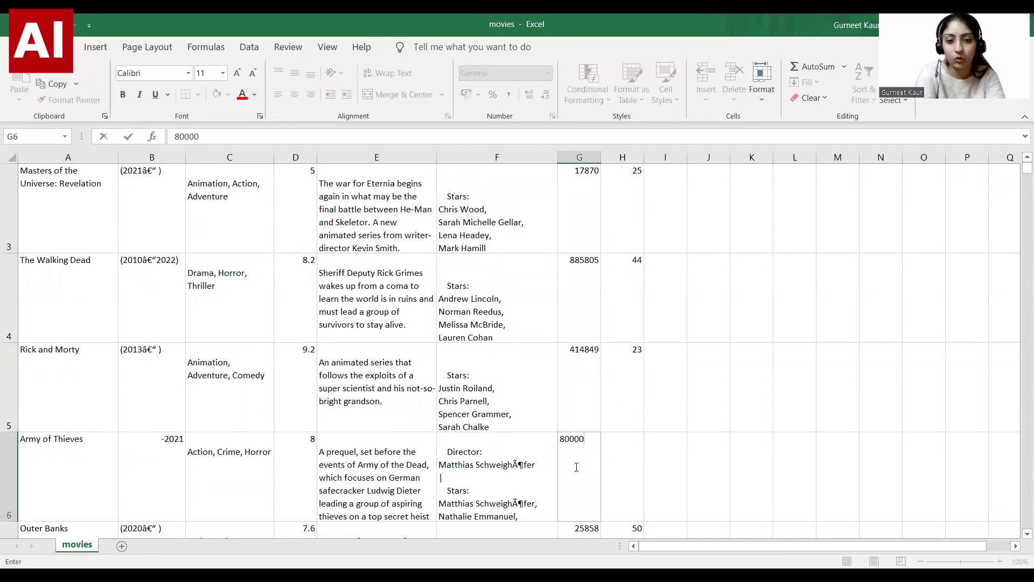
pyautogui.hotkey('ctrl', 'Return')
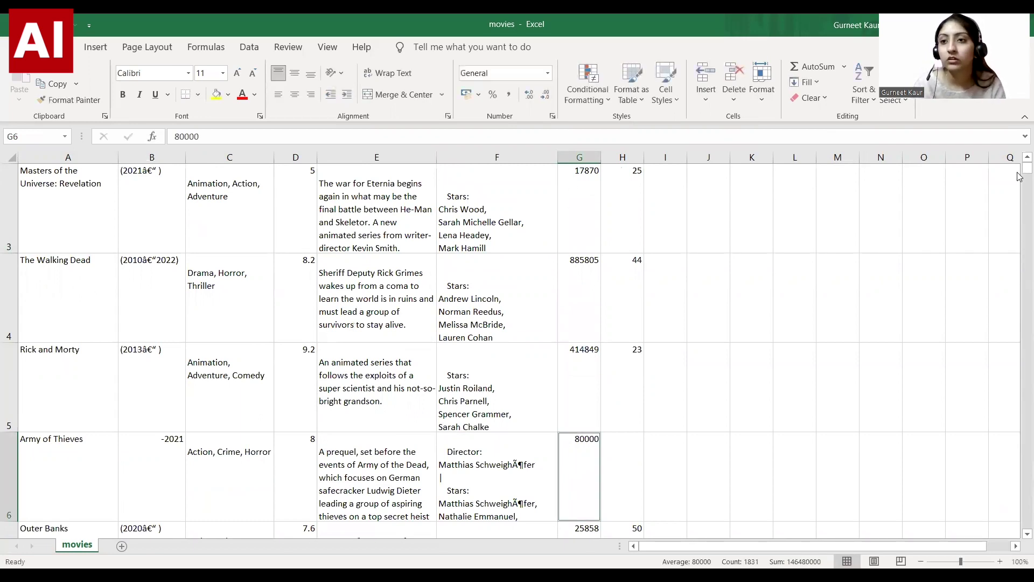
# - Rerun Go To Special > Blanks on the VOTES column to confirm none remain
pyautogui.scroll(1, 1018, 177)
pyautogui.click(579, 157)
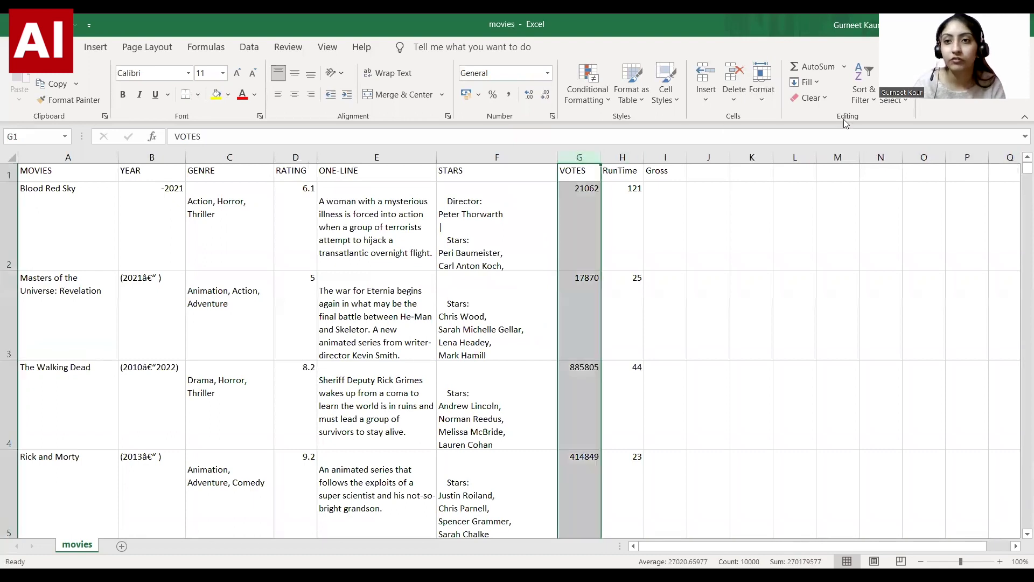
pyautogui.click(884, 100)
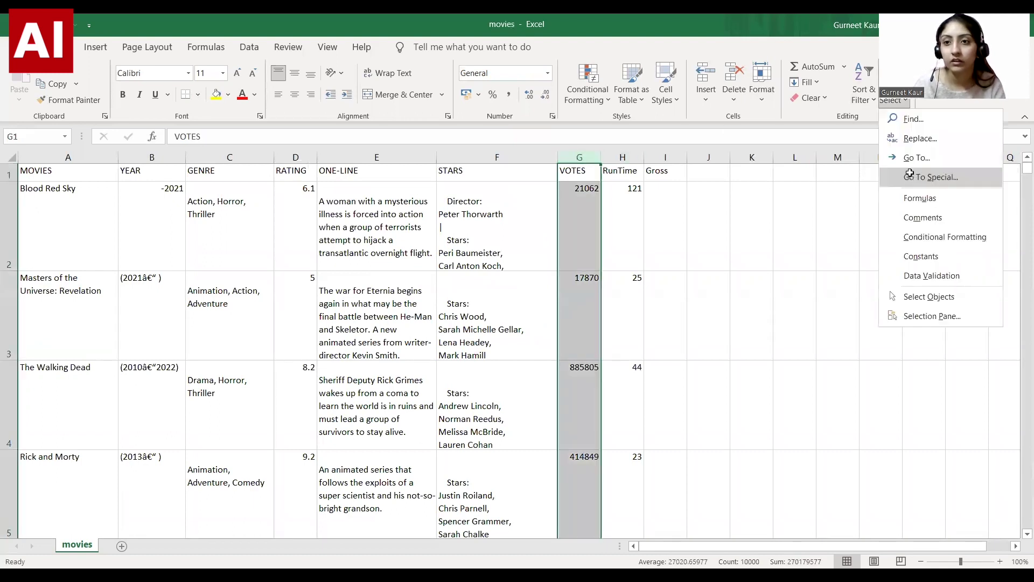
pyautogui.click(910, 174)
pyautogui.click(360, 242)
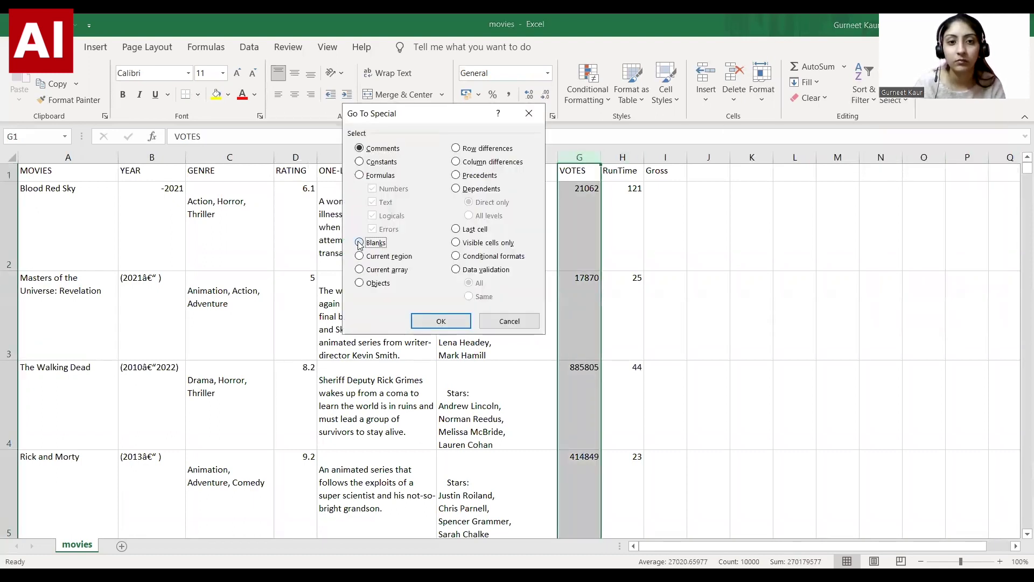
pyautogui.click(440, 321)
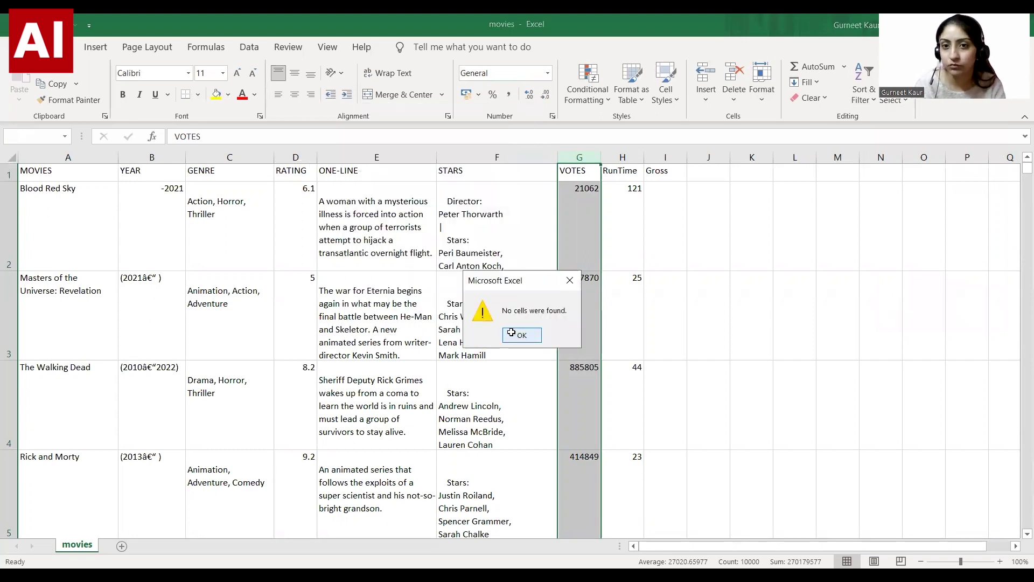
pyautogui.click(511, 334)
# - Select every blank cell in the RunTime column and fill them all with 40
pyautogui.click(626, 157)
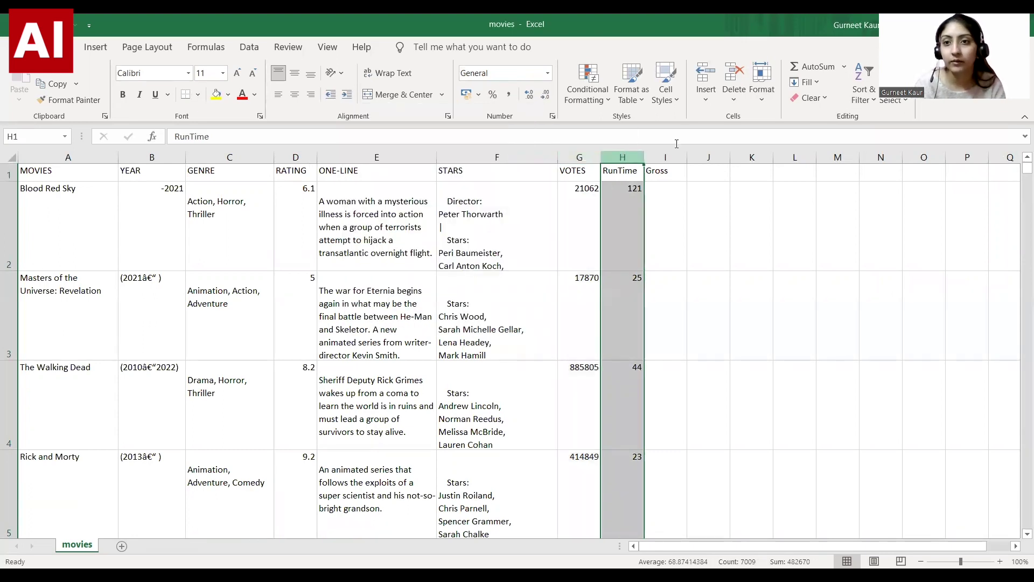
pyautogui.click(884, 100)
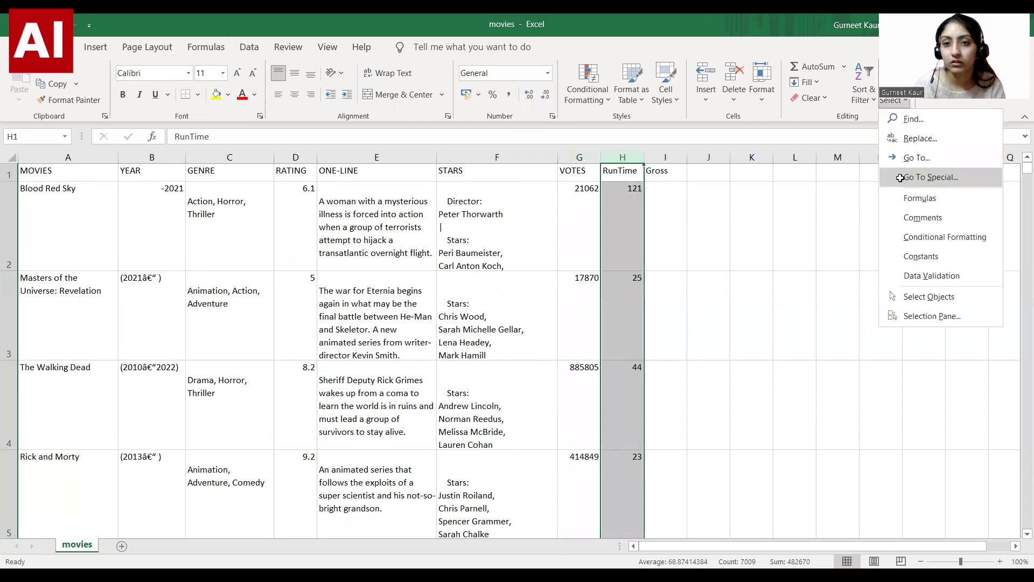
pyautogui.click(900, 178)
pyautogui.click(360, 242)
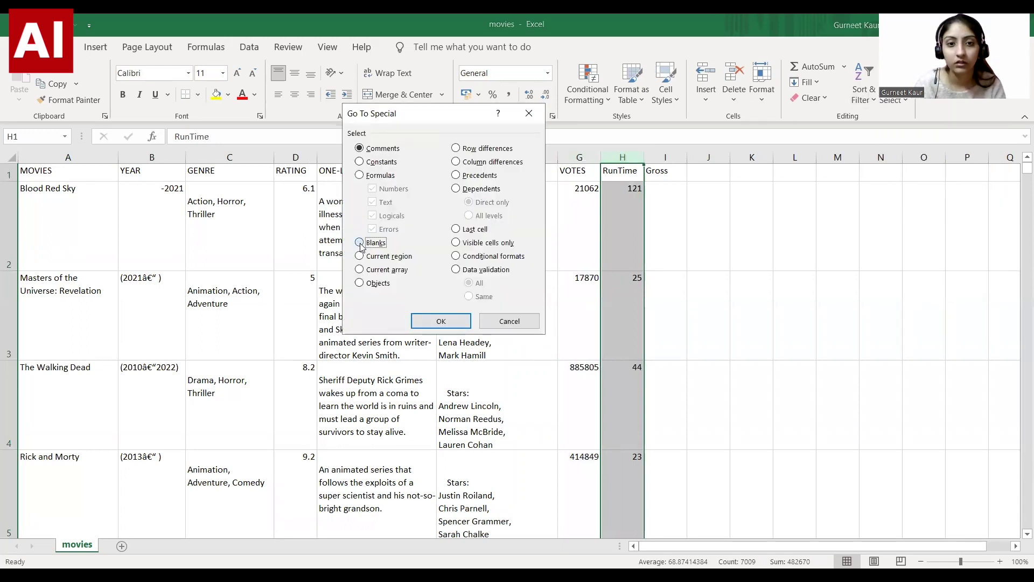
pyautogui.click(435, 319)
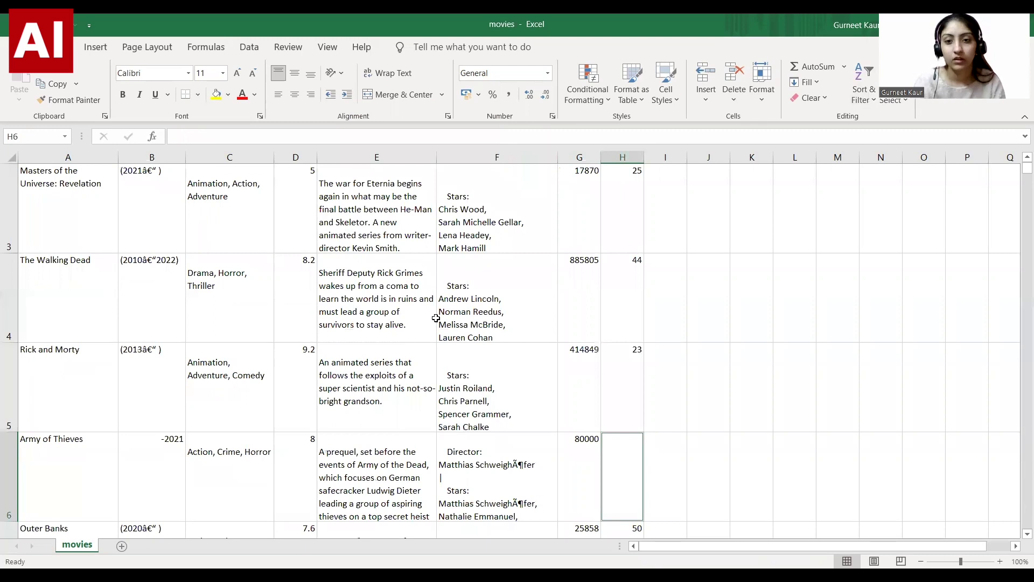
pyautogui.write('40')
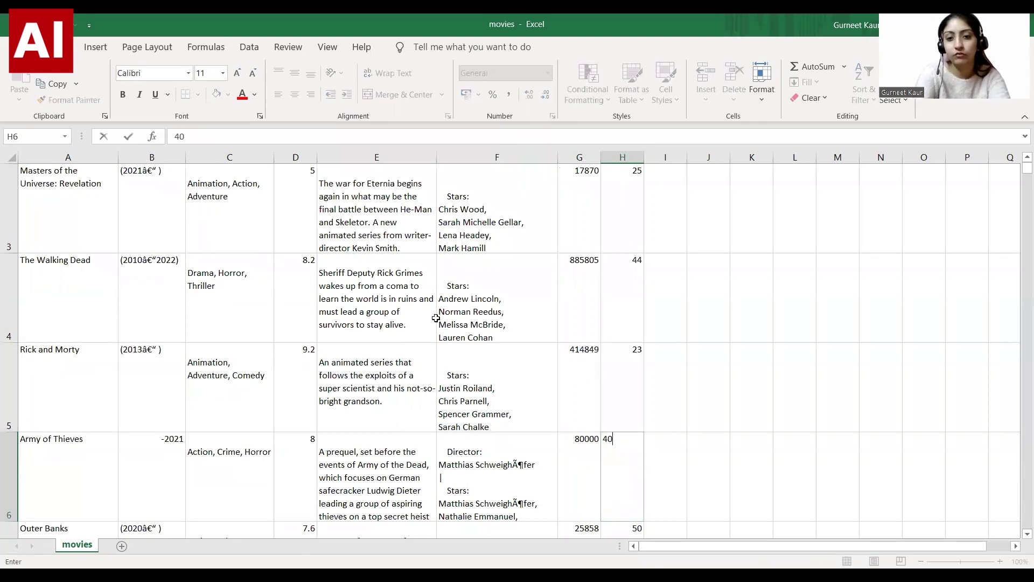
pyautogui.hotkey('ctrl', 'Return')
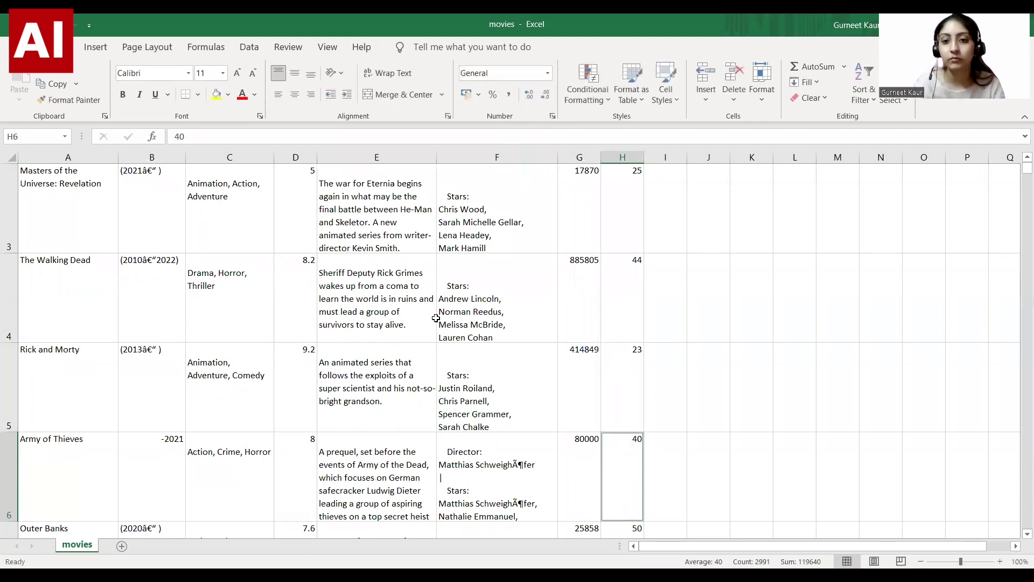
# - Recheck the RunTime column for blanks and dismiss the no-cells-found notice
pyautogui.moveTo(1027, 168); pyautogui.dragTo(1027, 160)
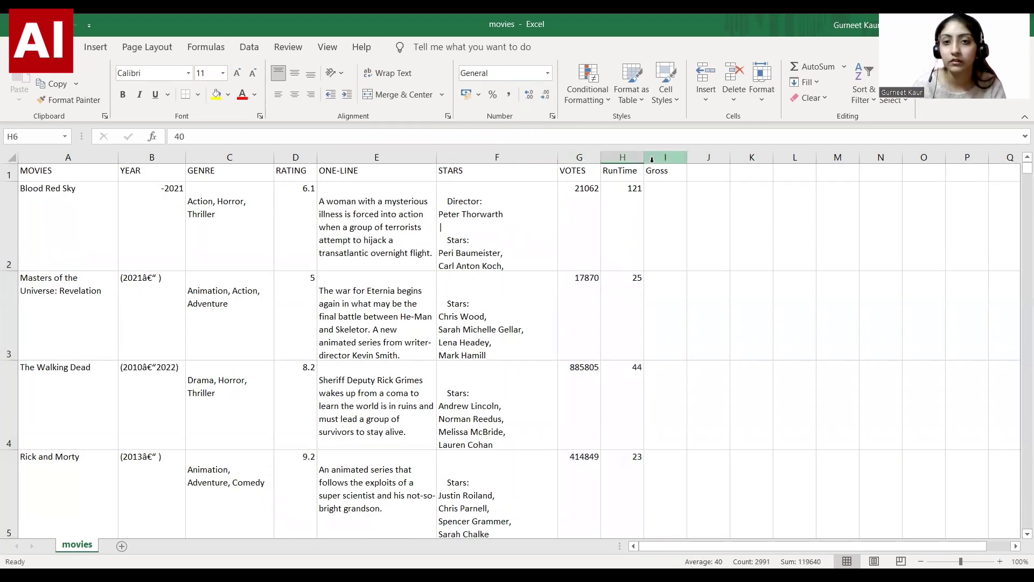
pyautogui.click(616, 169)
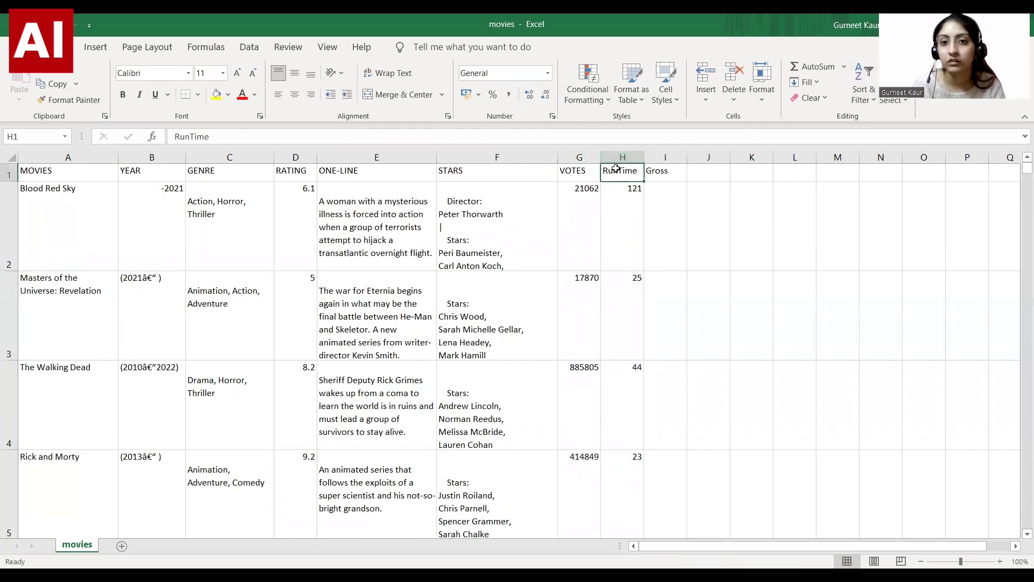
pyautogui.click(619, 157)
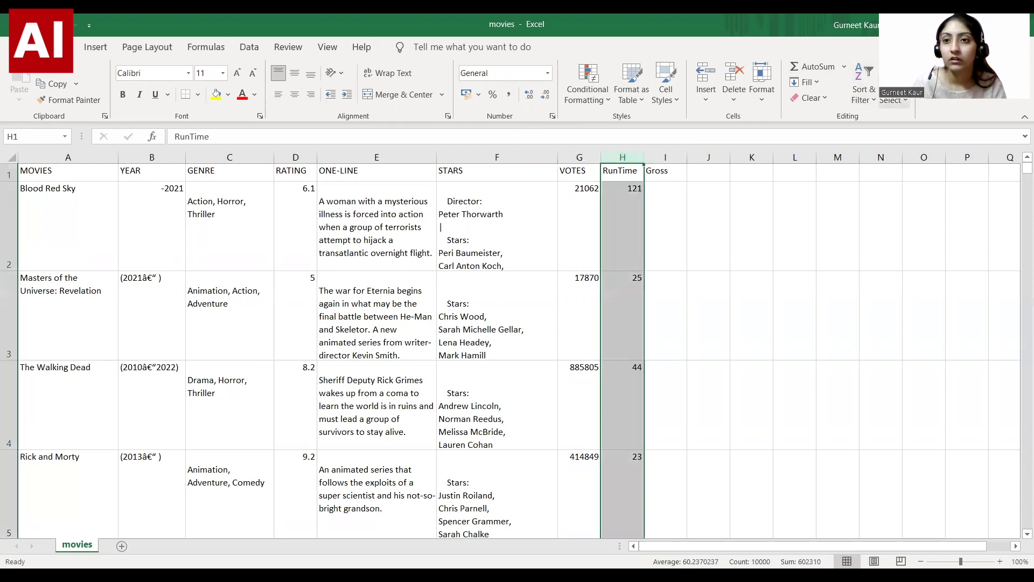
pyautogui.click(893, 100)
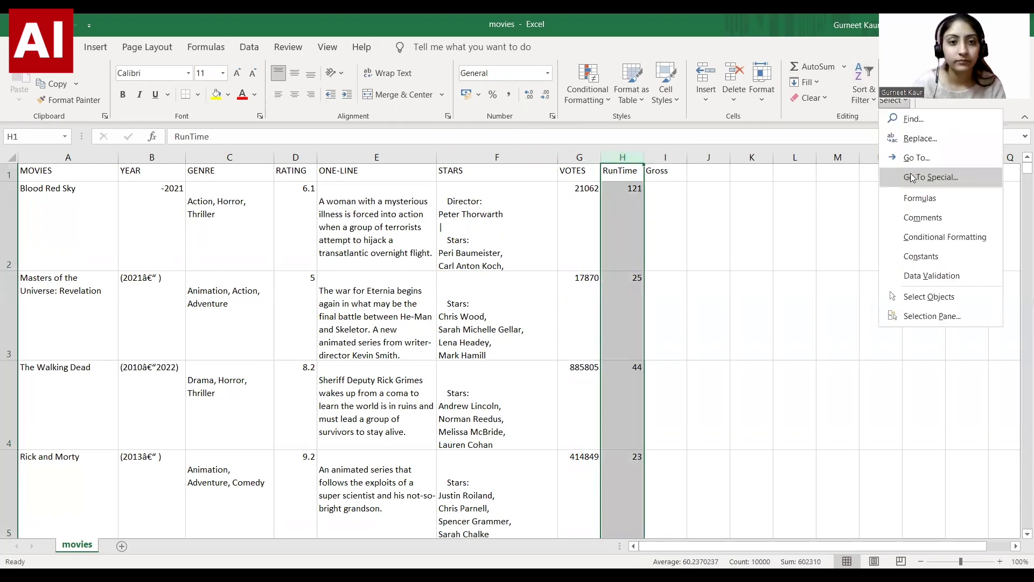
pyautogui.click(911, 178)
pyautogui.click(372, 242)
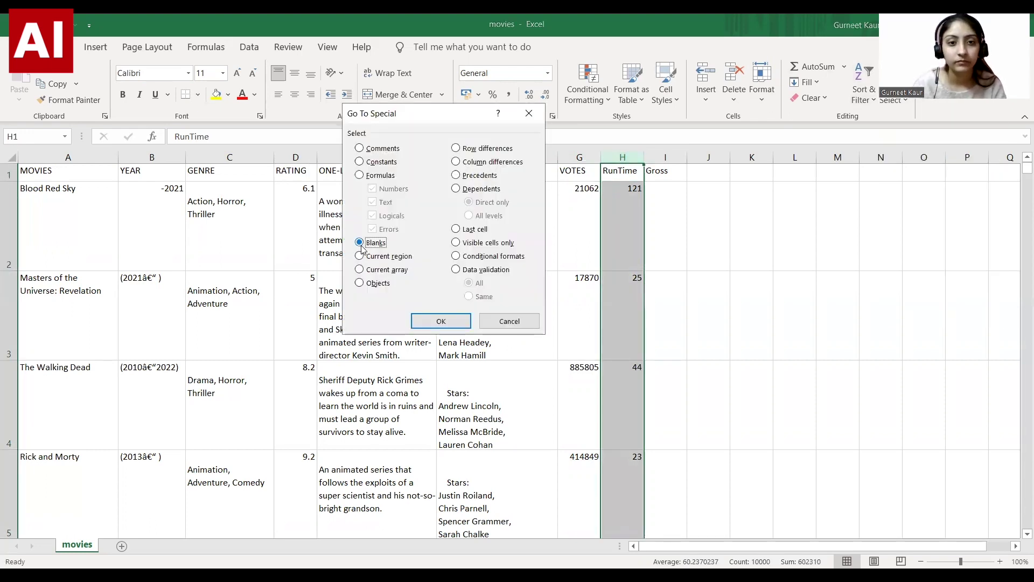
pyautogui.click(441, 321)
pyautogui.click(531, 337)
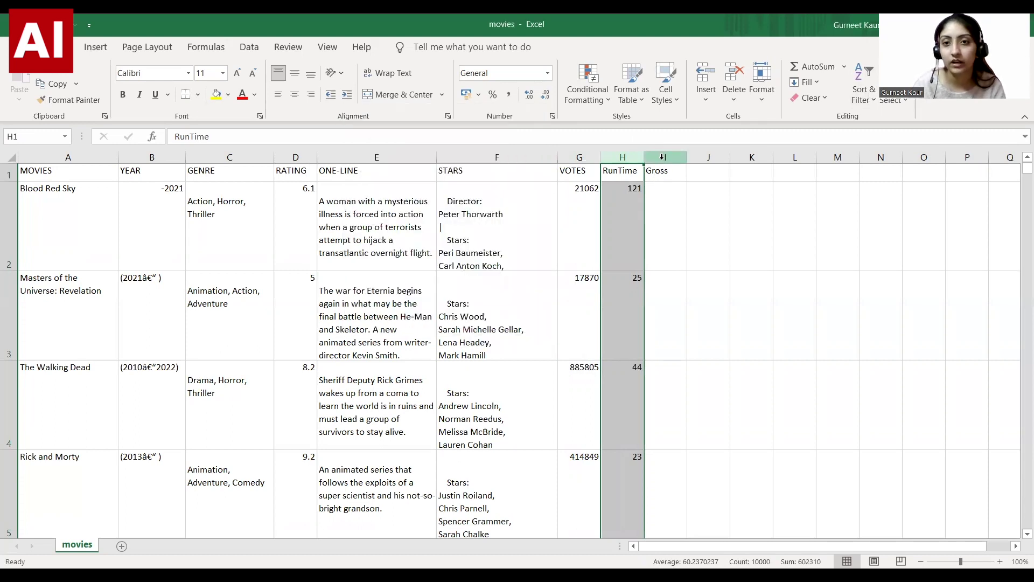
# - Widen the Gross column and select its blank cells
pyautogui.click(665, 157)
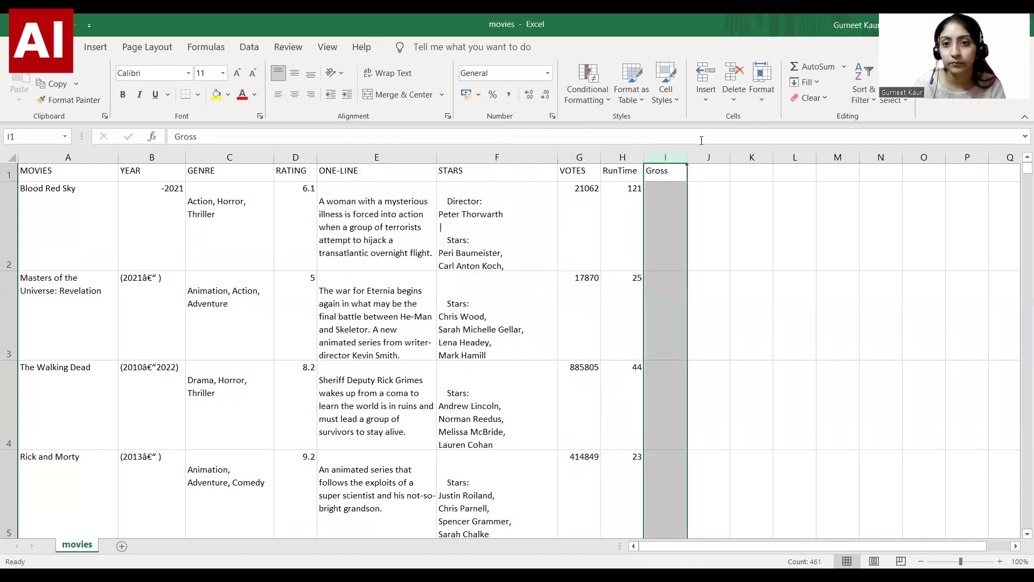
pyautogui.moveTo(686, 155); pyautogui.dragTo(706, 155)
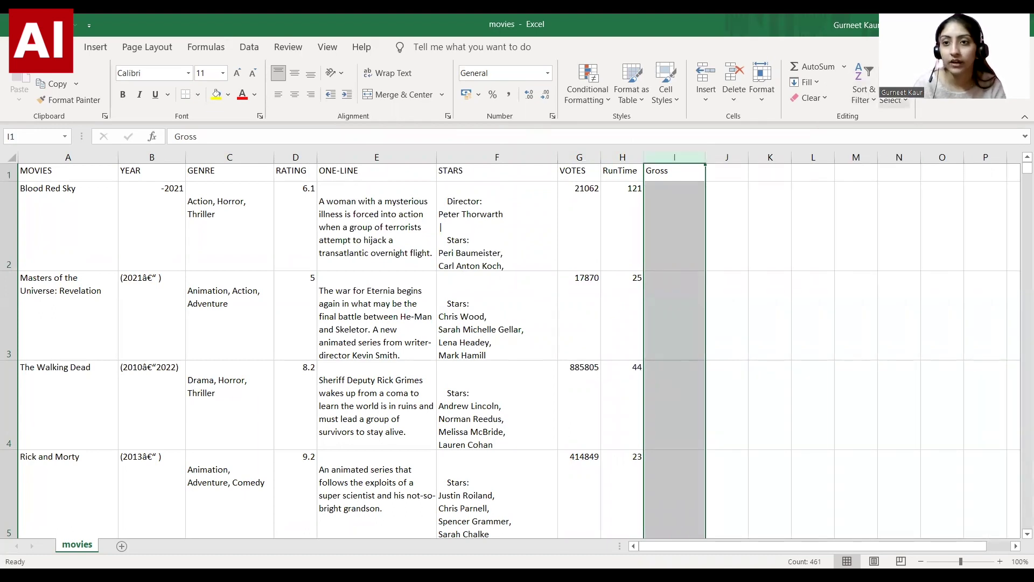
pyautogui.click(893, 101)
pyautogui.click(899, 178)
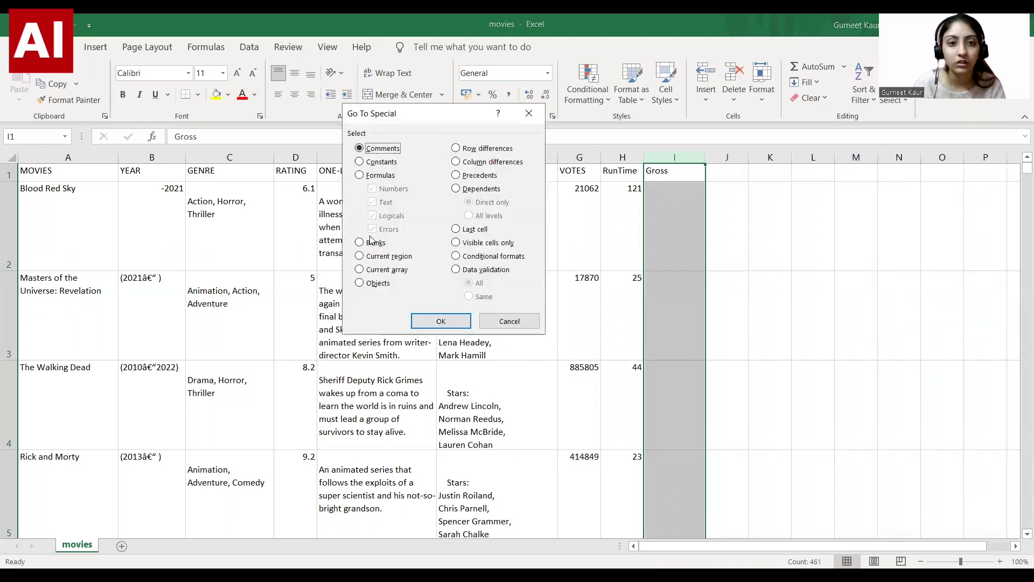
pyautogui.click(374, 242)
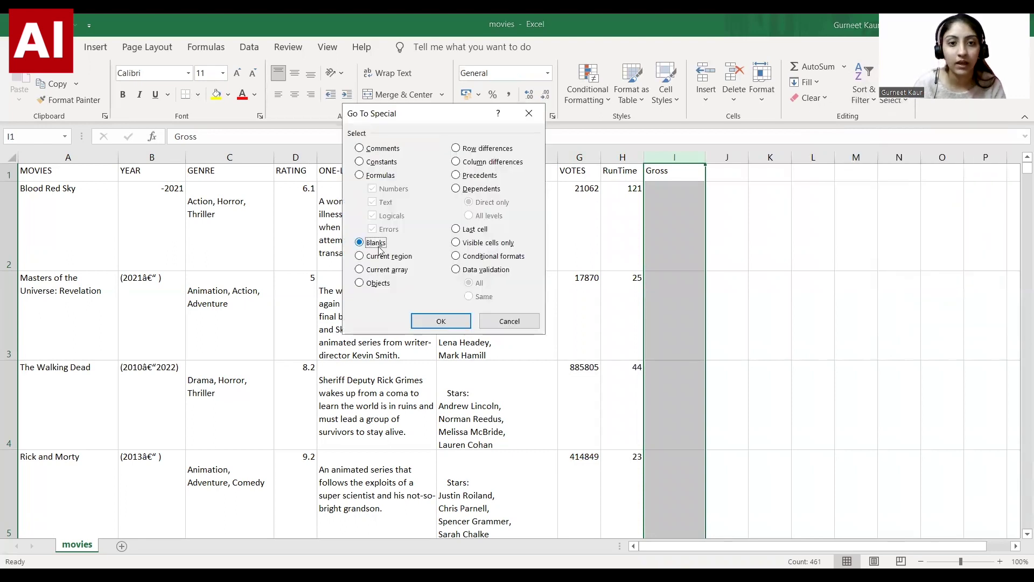
pyautogui.click(428, 321)
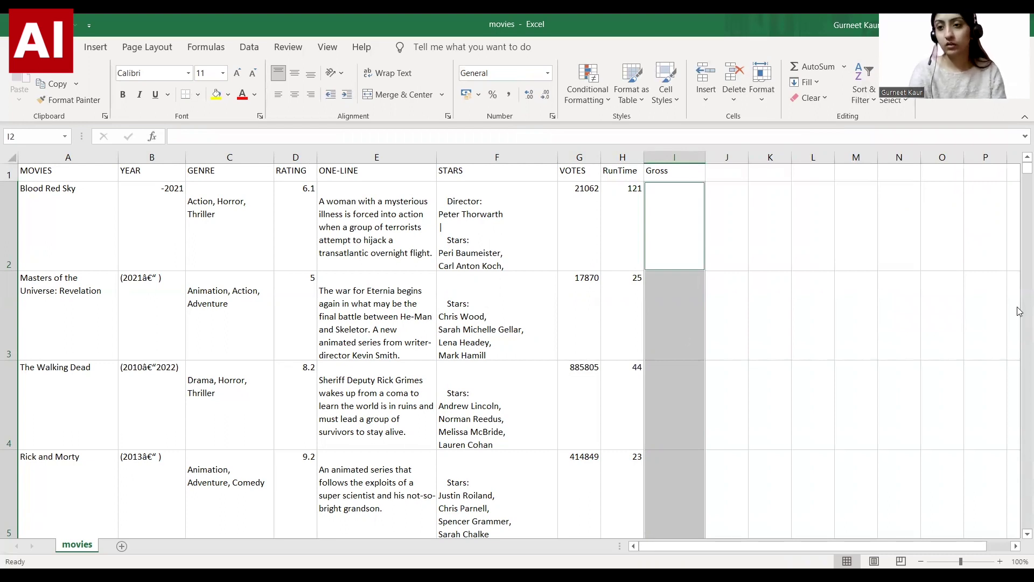
pyautogui.scroll(-13, 1019, 313)
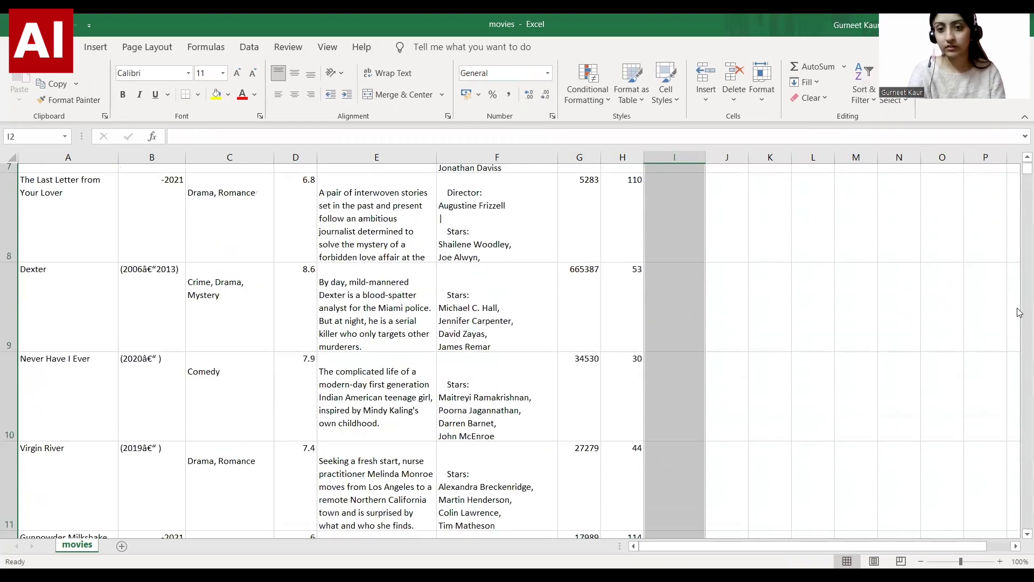
pyautogui.scroll(-20, 1019, 312)
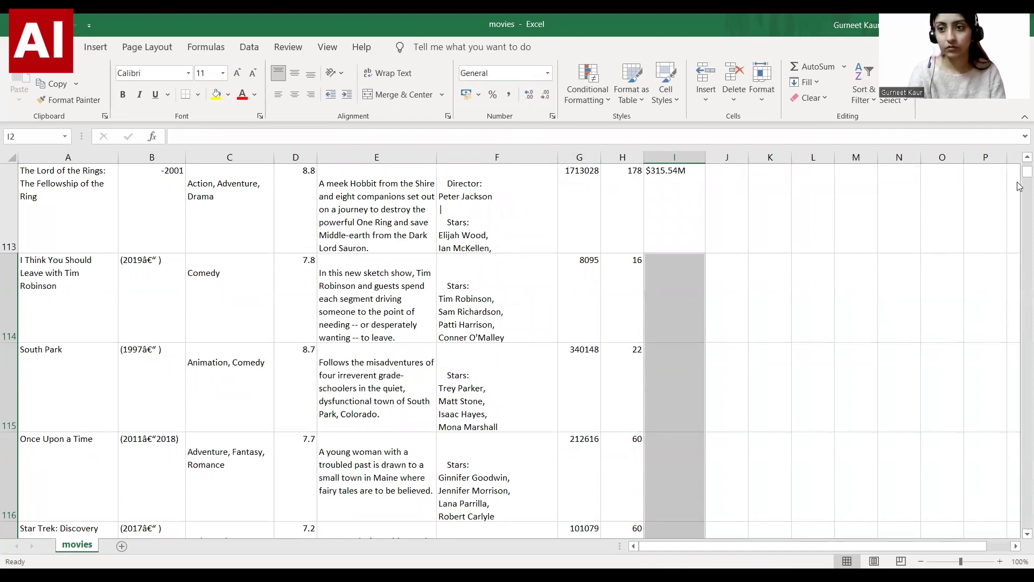
pyautogui.moveTo(1018, 177); pyautogui.dragTo(1018, 162)
# - Enter $300.45M as the first movie's Gross value
pyautogui.write('300')
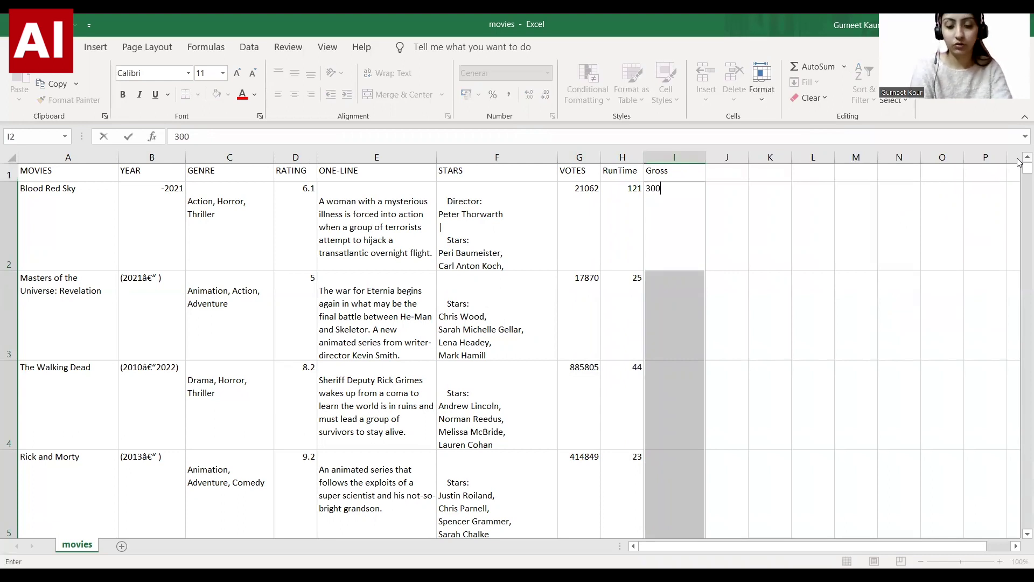
pyautogui.write('.45')
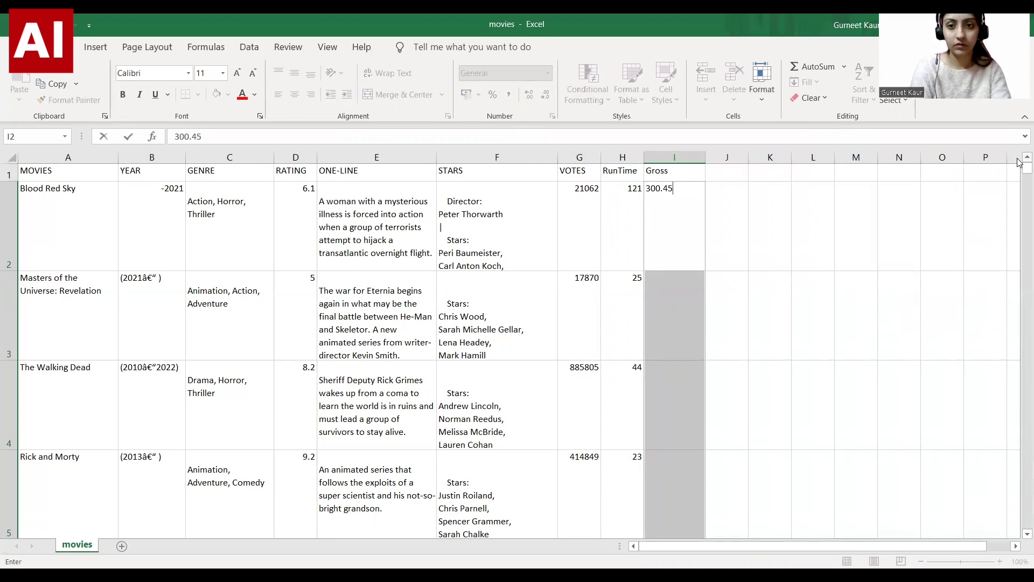
pyautogui.press('Return')
pyautogui.press('Up')
pyautogui.press('Left')
pyautogui.press('Left')
pyautogui.press('Left')
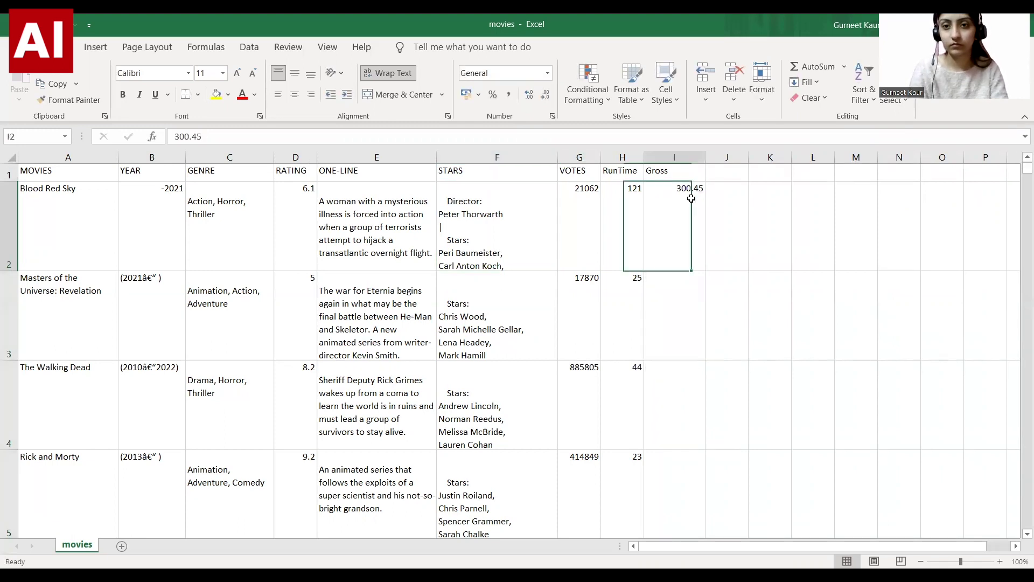
pyautogui.doubleClick(693, 199)
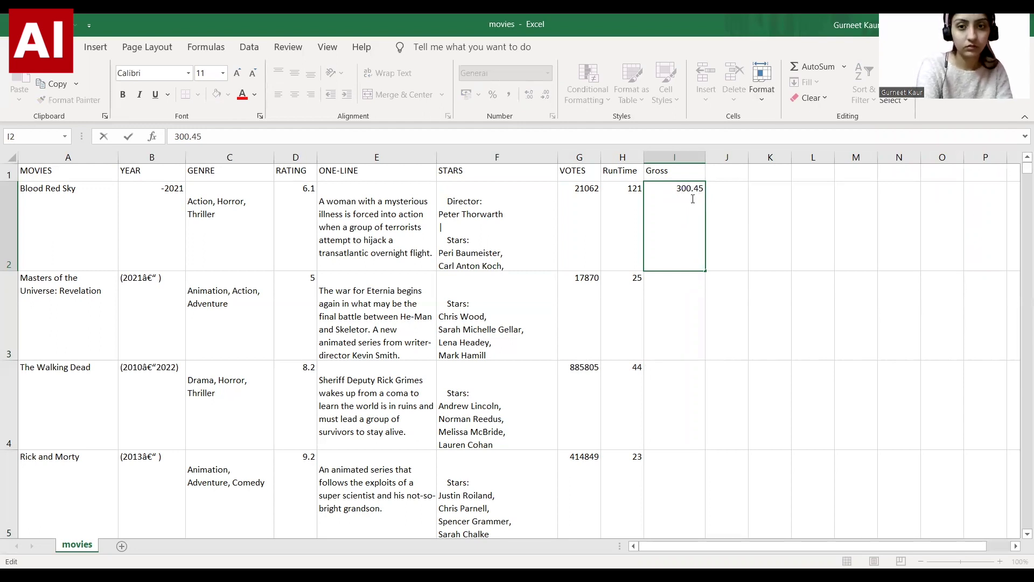
pyautogui.write('$')
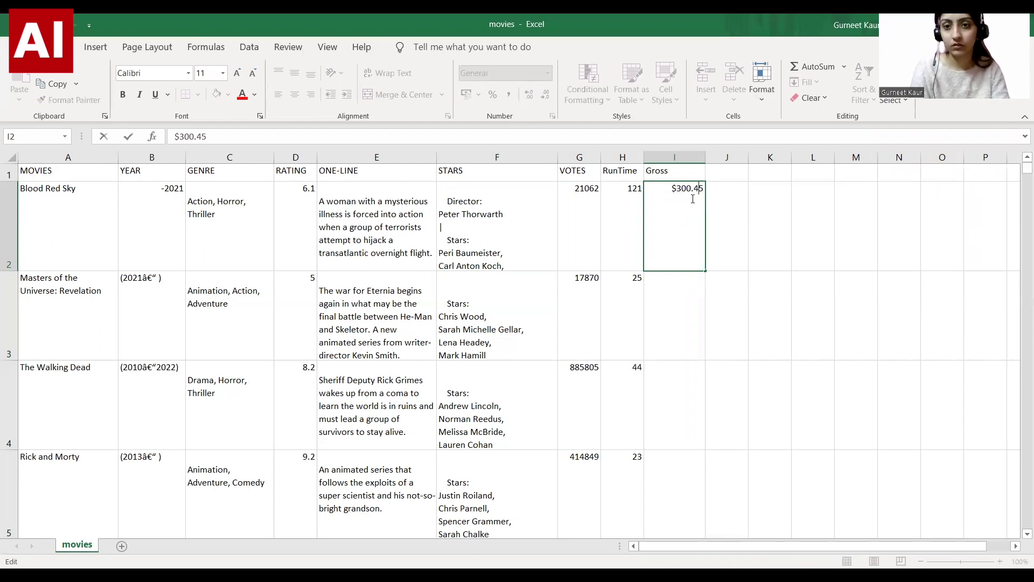
pyautogui.write('M')
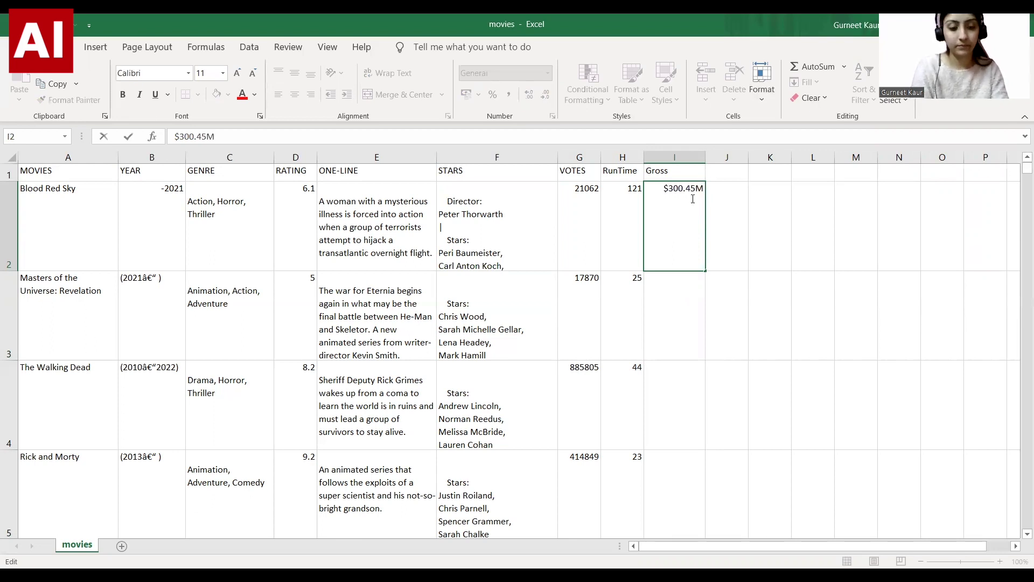
pyautogui.hotkey('ctrl', 'Return')
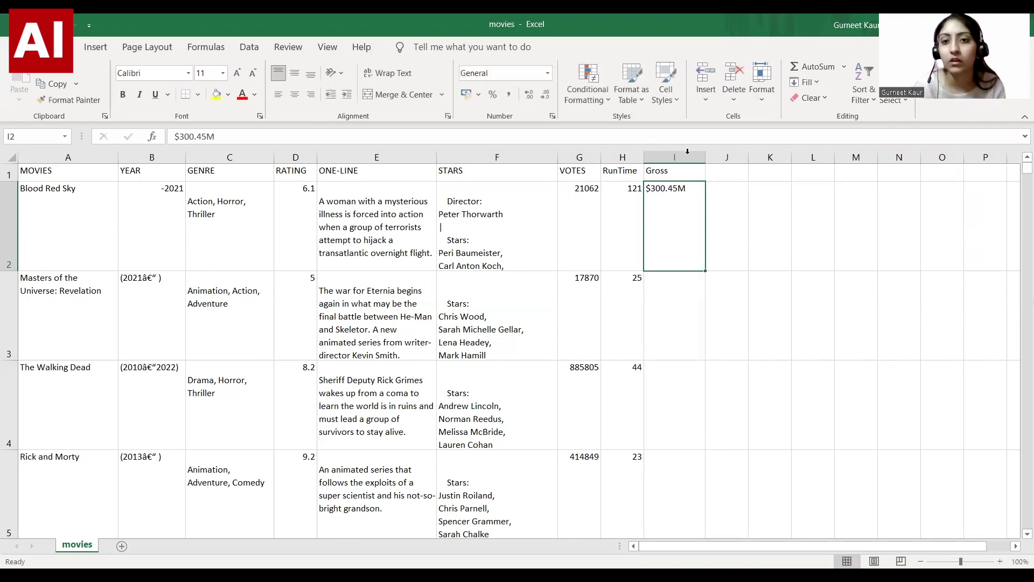
pyautogui.doubleClick(689, 186)
pyautogui.moveTo(689, 188); pyautogui.dragTo(645, 188)
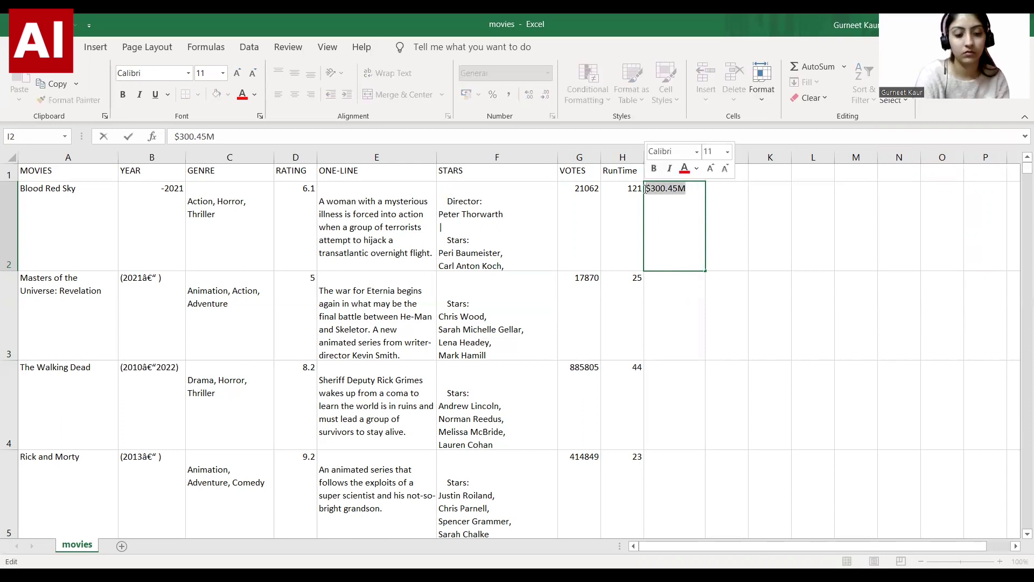
pyautogui.press('Escape')
# - Reselect only the blank cells in the Gross column
pyautogui.click(674, 157)
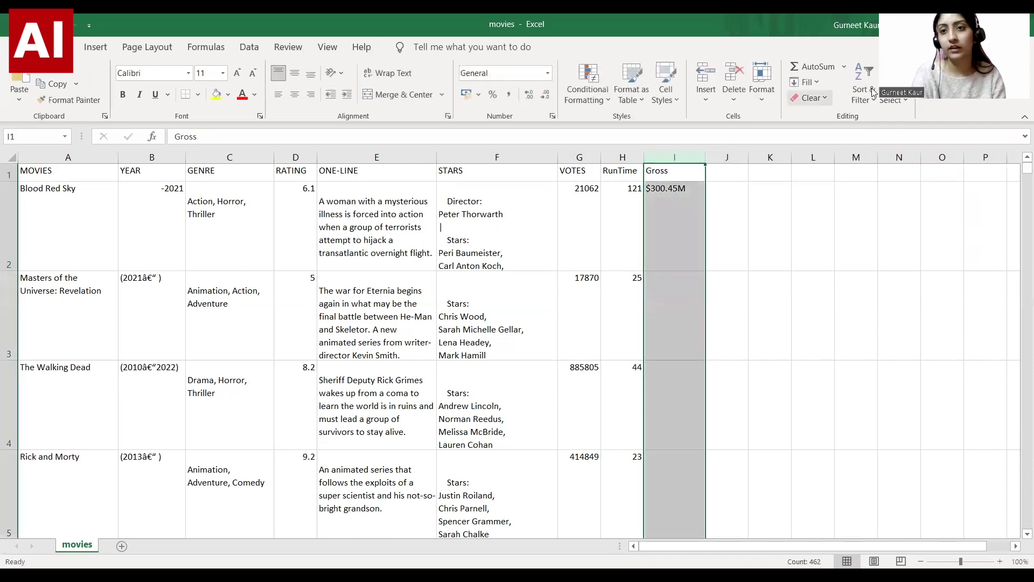
pyautogui.click(892, 100)
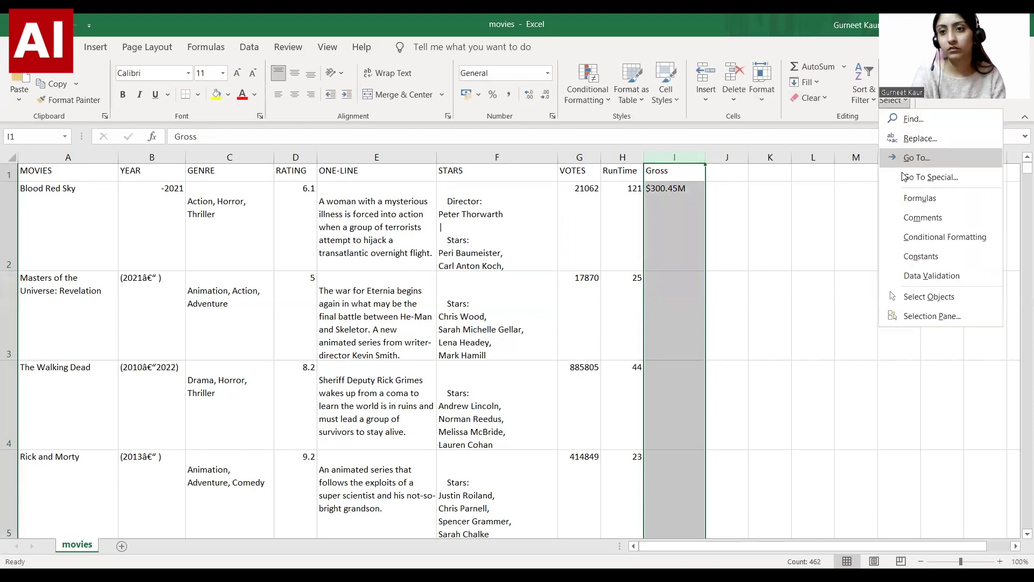
pyautogui.click(903, 177)
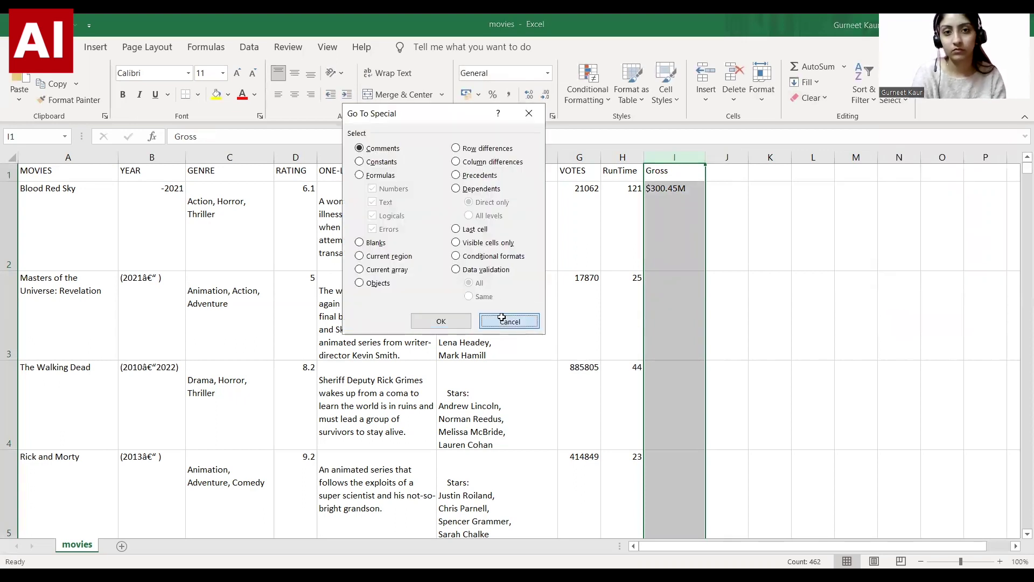
pyautogui.press('Escape')
pyautogui.click(884, 101)
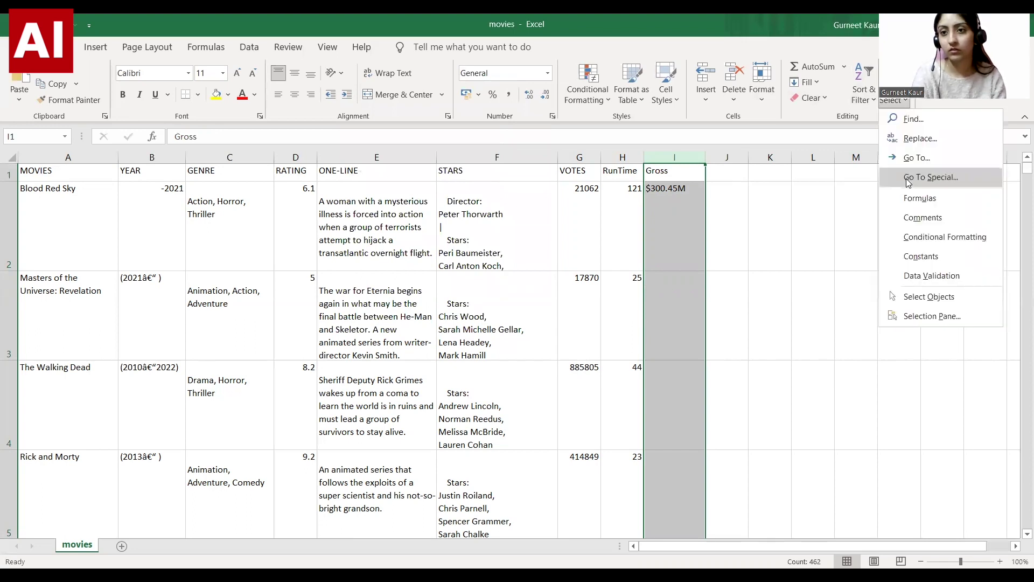
pyautogui.click(907, 178)
pyautogui.click(366, 242)
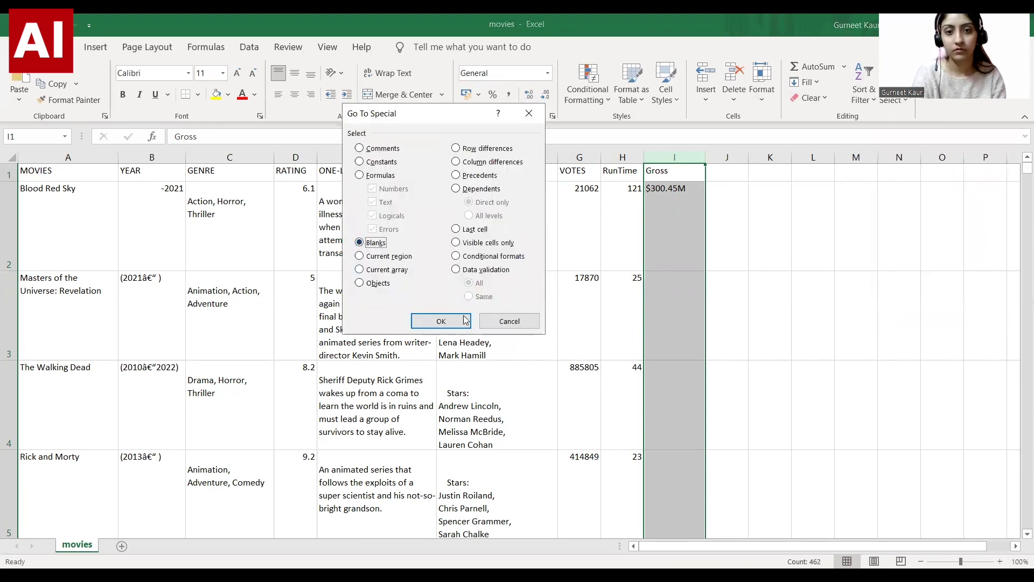
pyautogui.press('Return')
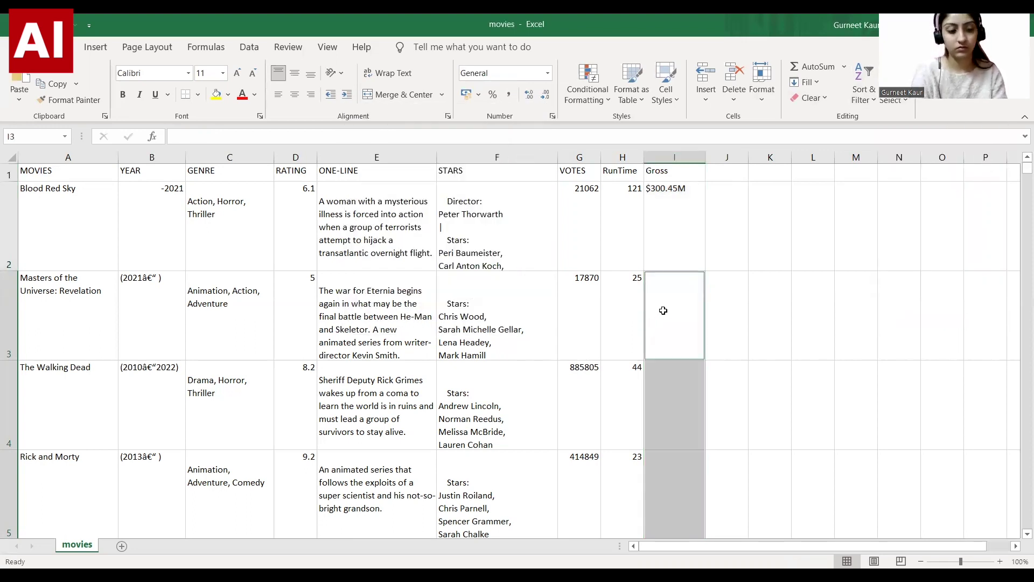
# - Fill all the selected blank Gross cells with $300.46M
pyautogui.hotkey('ctrl', '-')
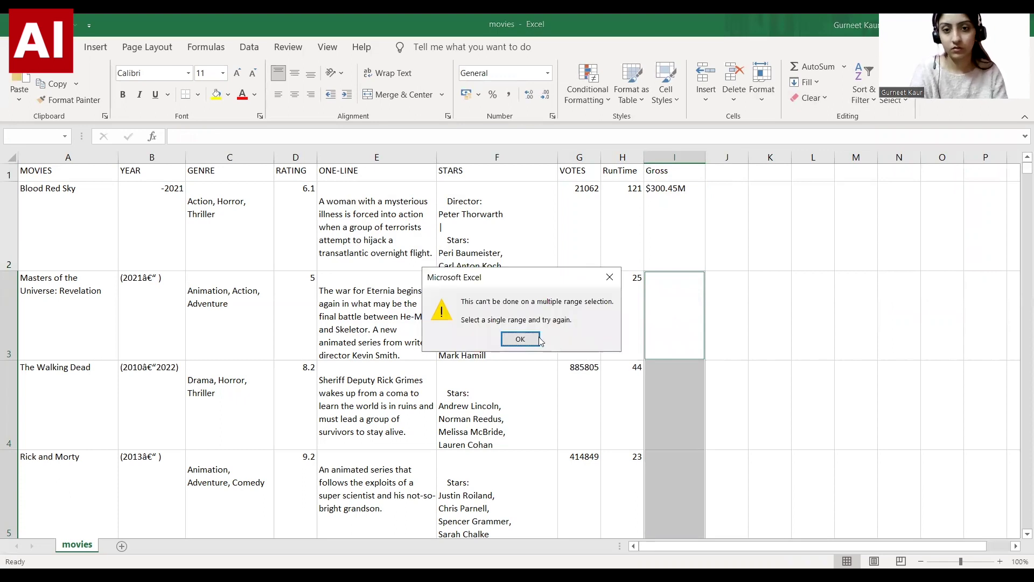
pyautogui.click(611, 278)
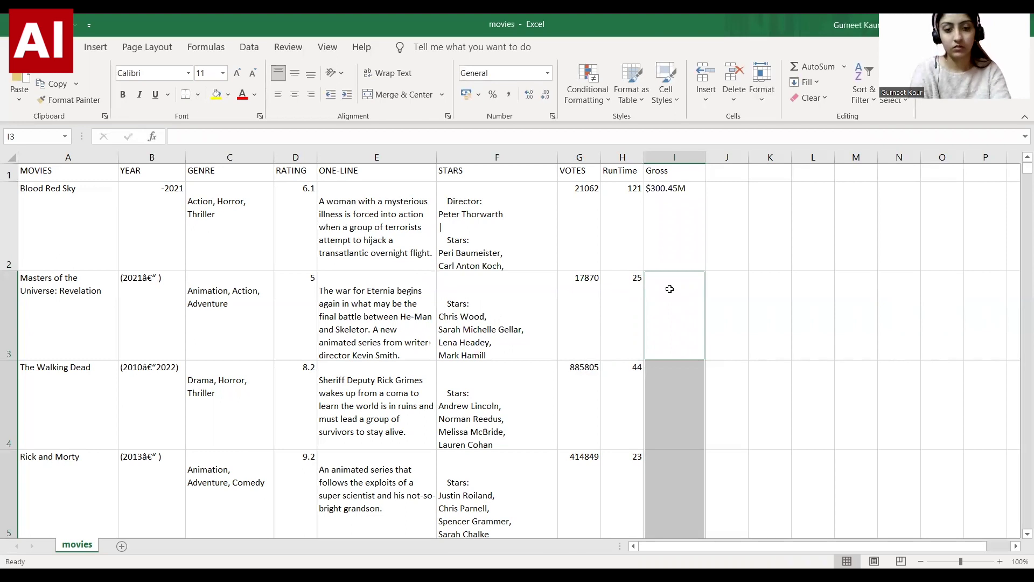
pyautogui.write('3')
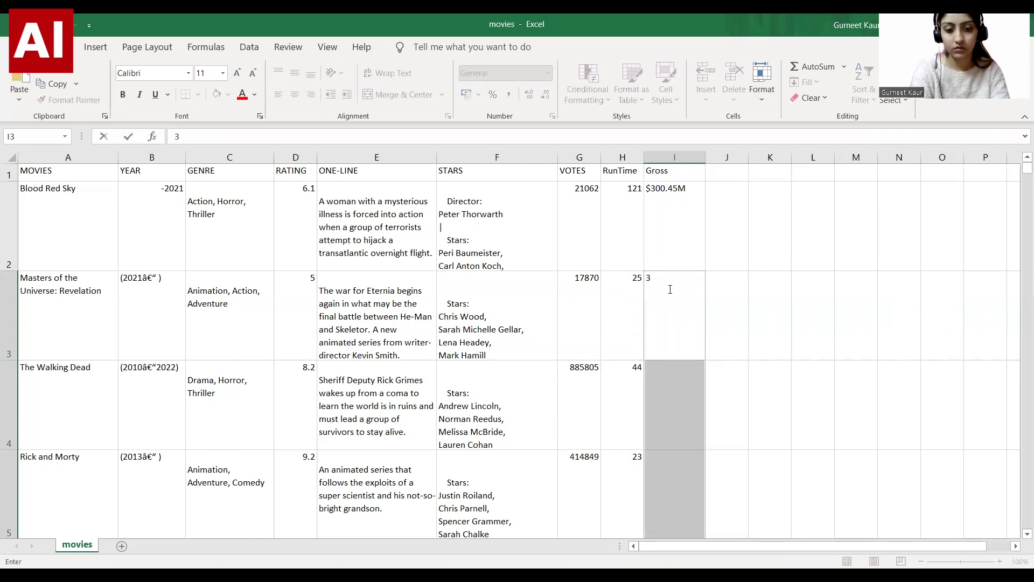
pyautogui.press('BackSpace')
pyautogui.write('$')
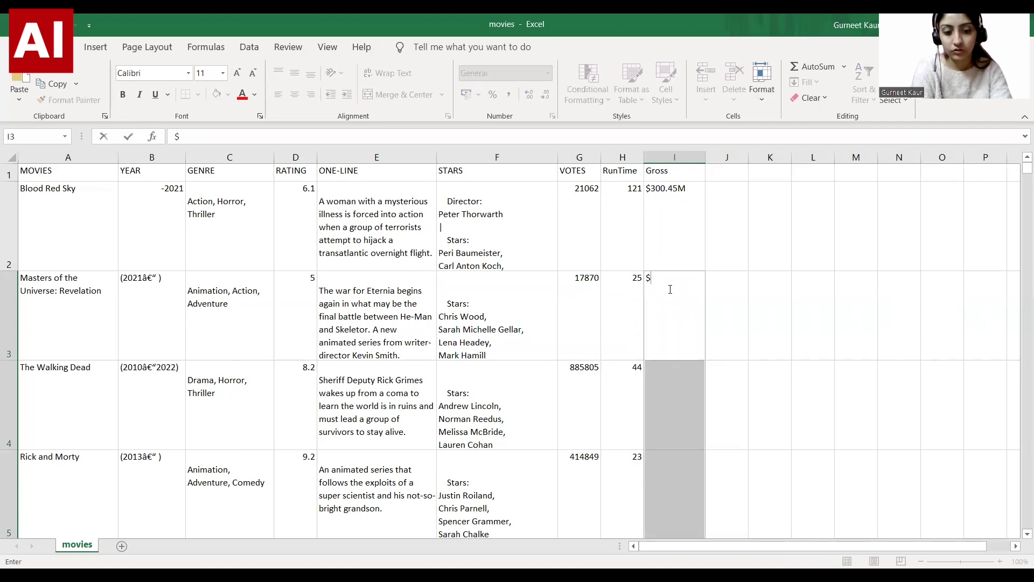
pyautogui.write('300')
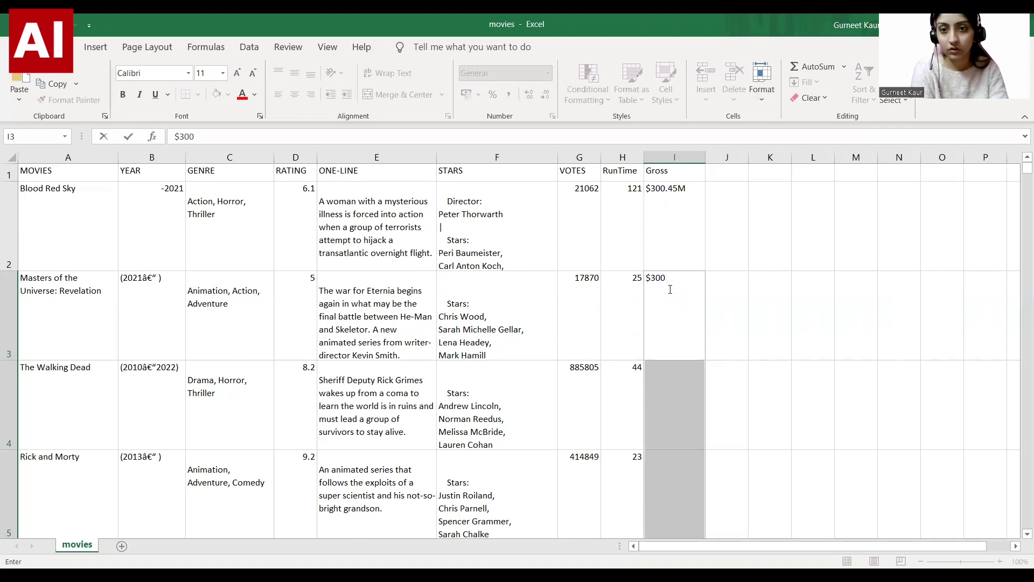
pyautogui.write('.46')
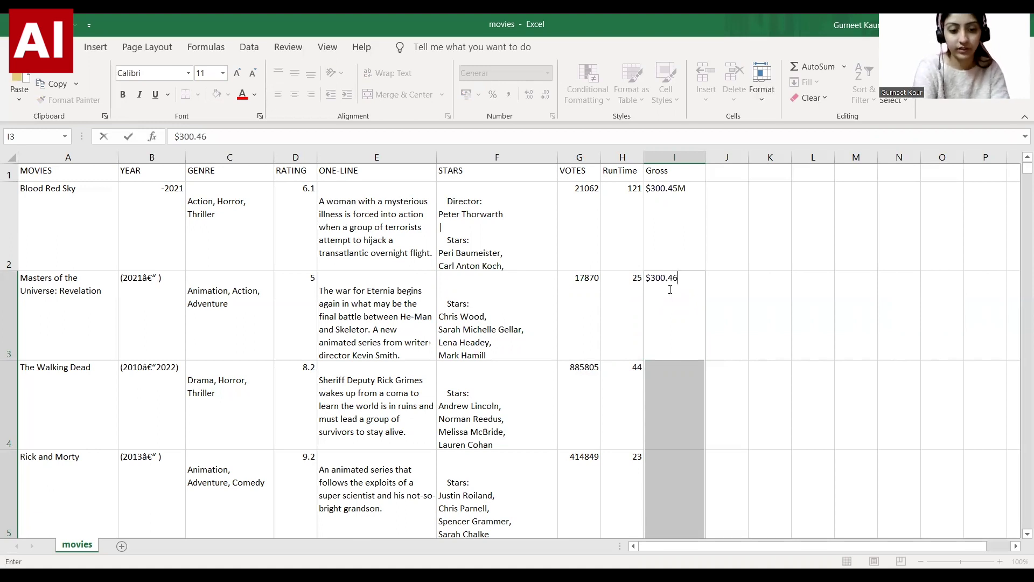
pyautogui.write('M')
pyautogui.hotkey('ctrl', 'Return')
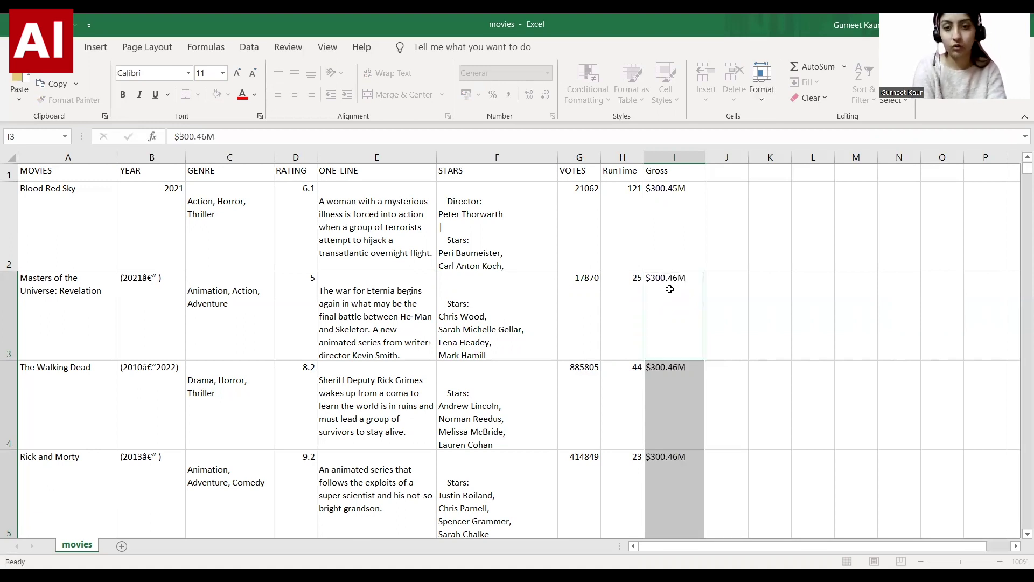
pyautogui.click(669, 160)
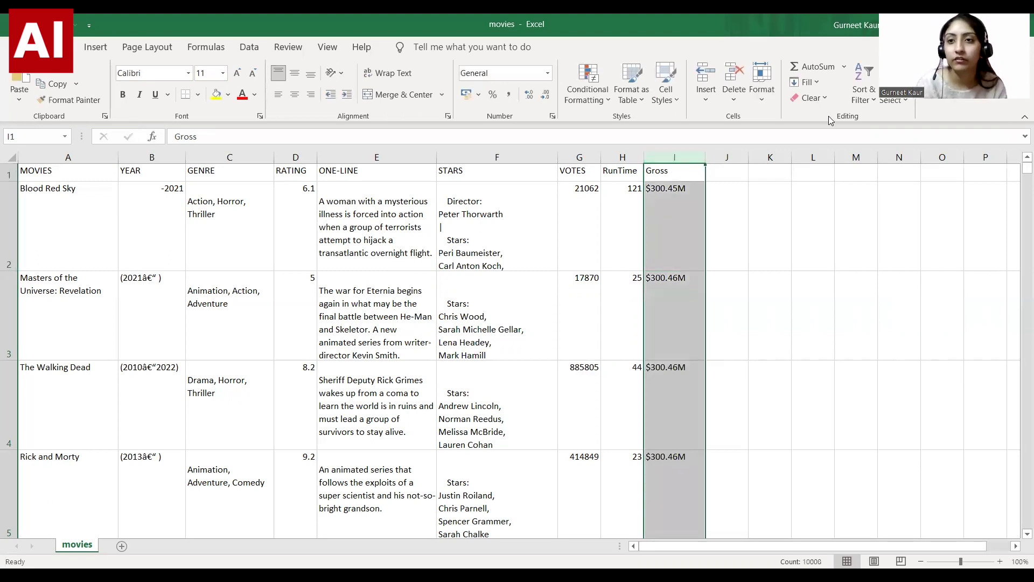
pyautogui.click(889, 101)
pyautogui.click(909, 177)
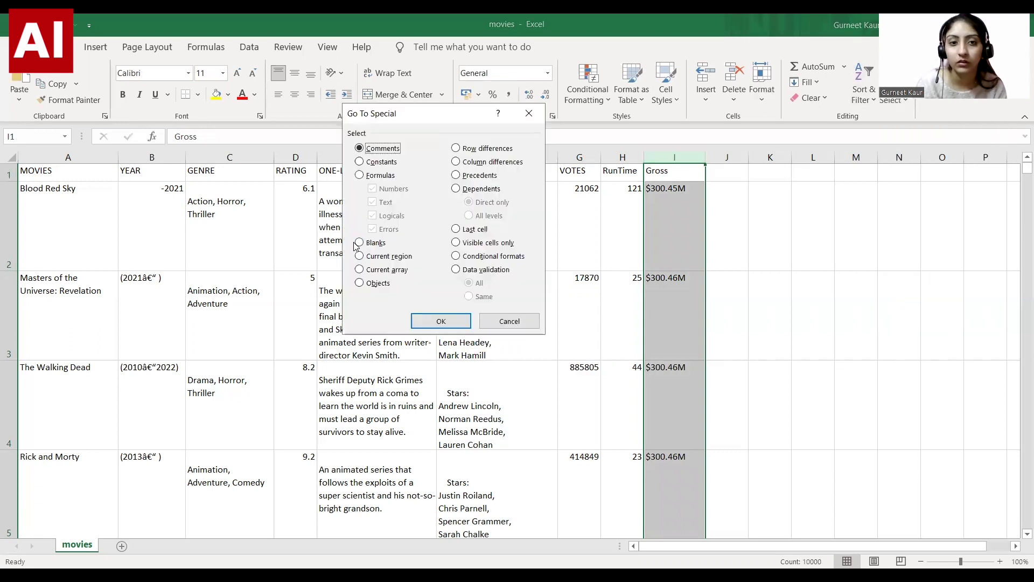
pyautogui.click(360, 243)
pyautogui.click(437, 322)
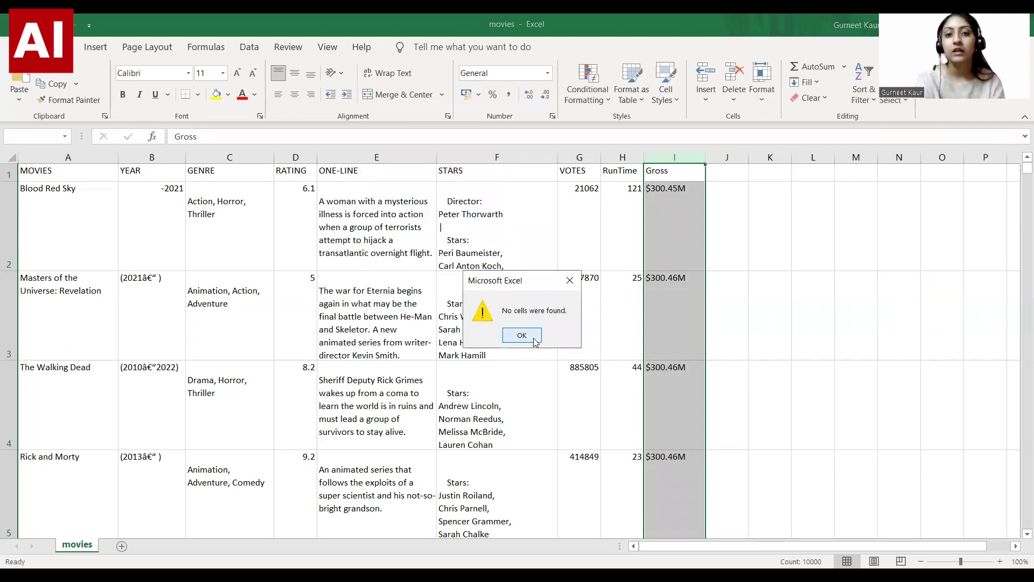
pyautogui.click(534, 337)
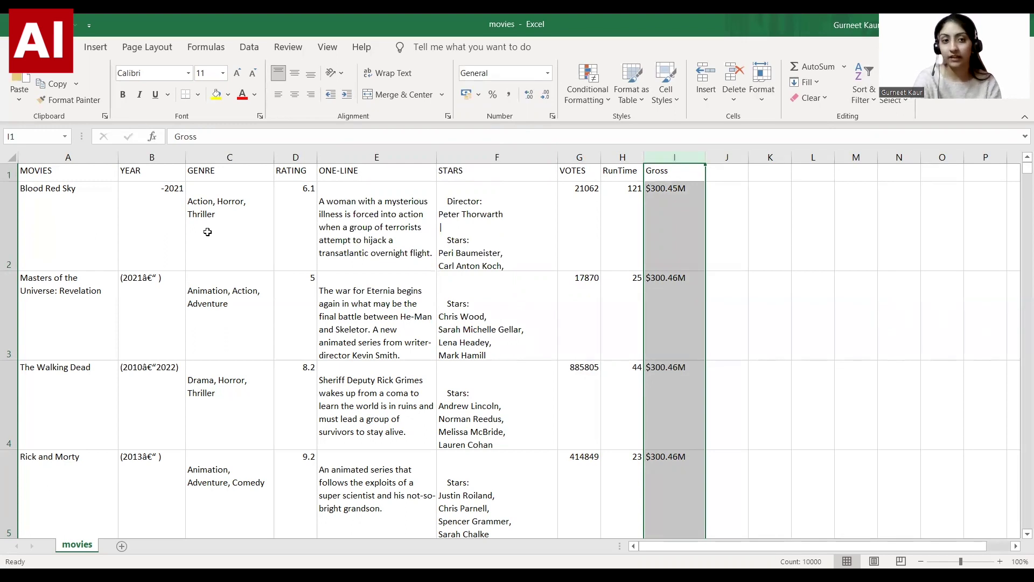
# - Insert a blank column before GENRE and title it 'Result' in C1
pyautogui.click(92, 221)
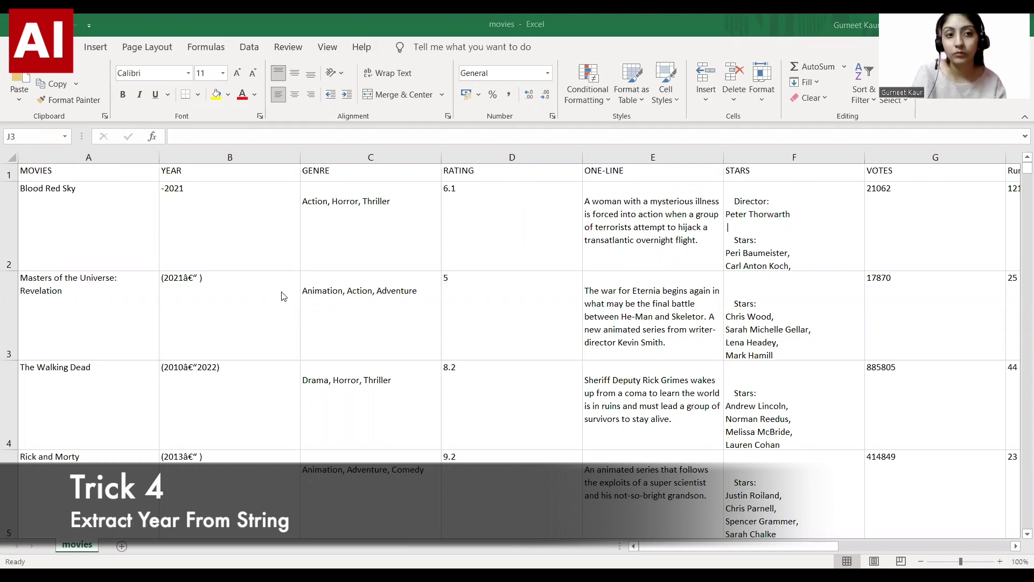
pyautogui.click(219, 156)
pyautogui.click(216, 215)
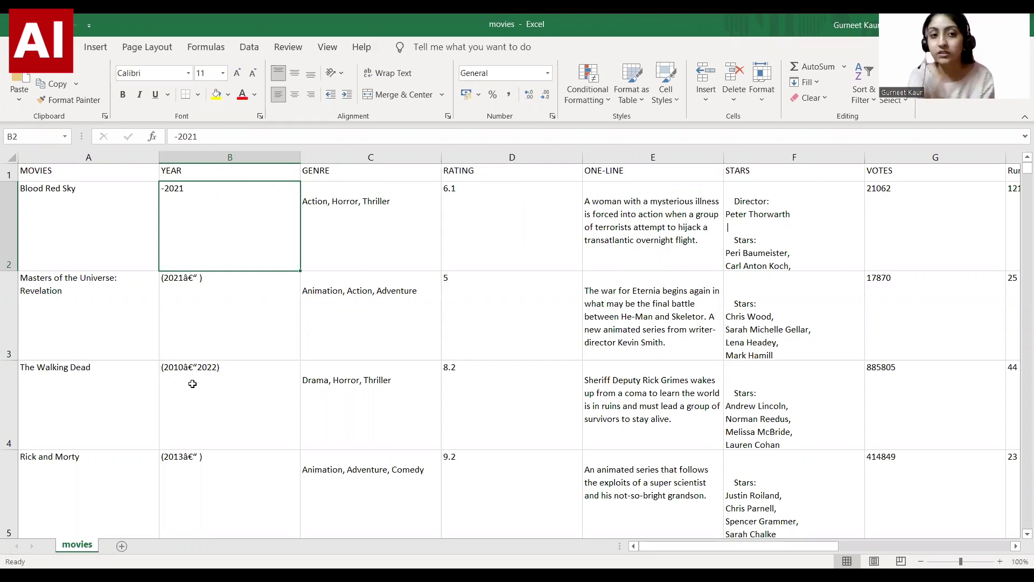
pyautogui.click(344, 157)
pyautogui.rightClick(345, 157)
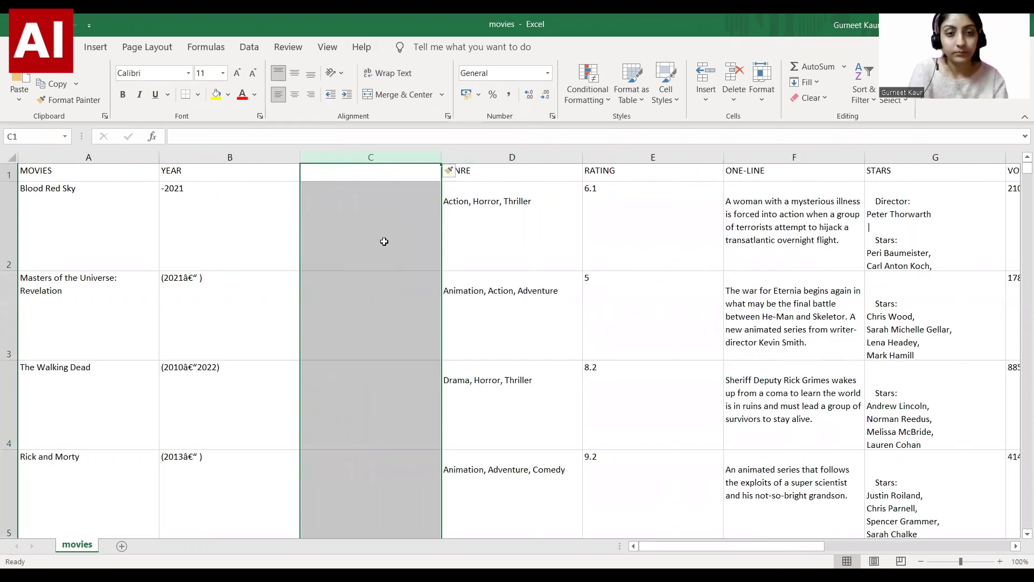
pyautogui.click(360, 173)
pyautogui.write('Re')
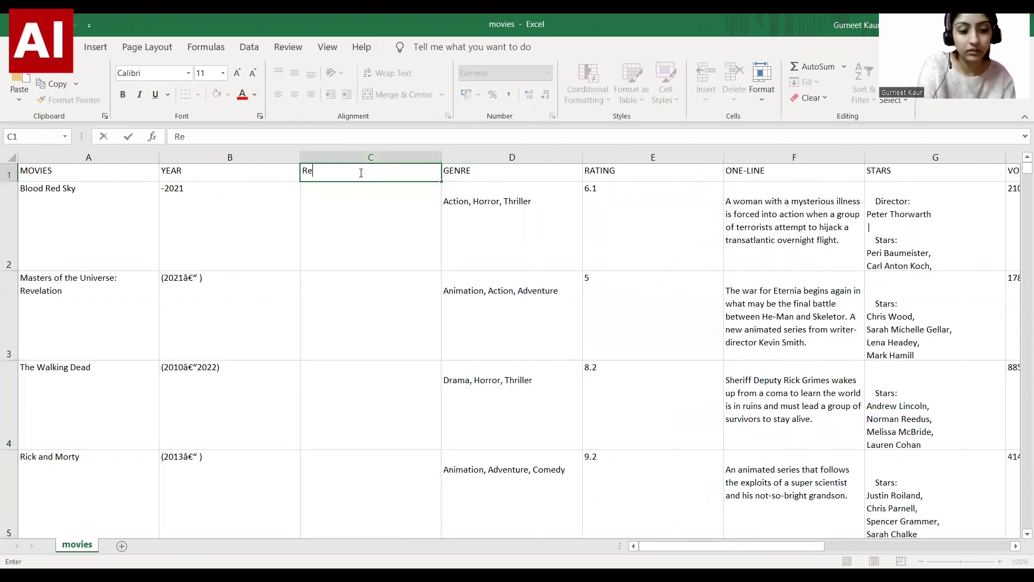
pyautogui.write('su')
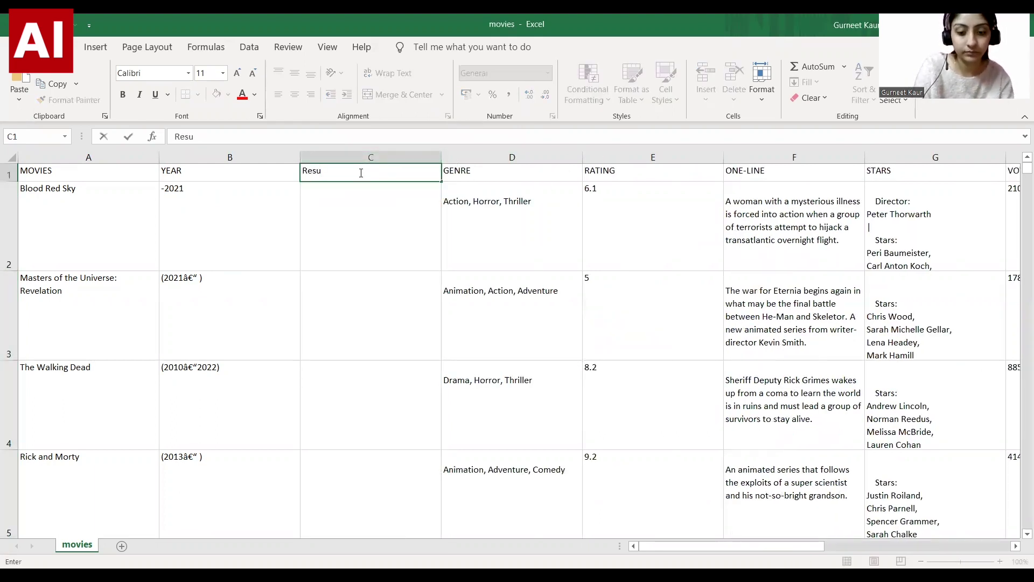
pyautogui.write('lt')
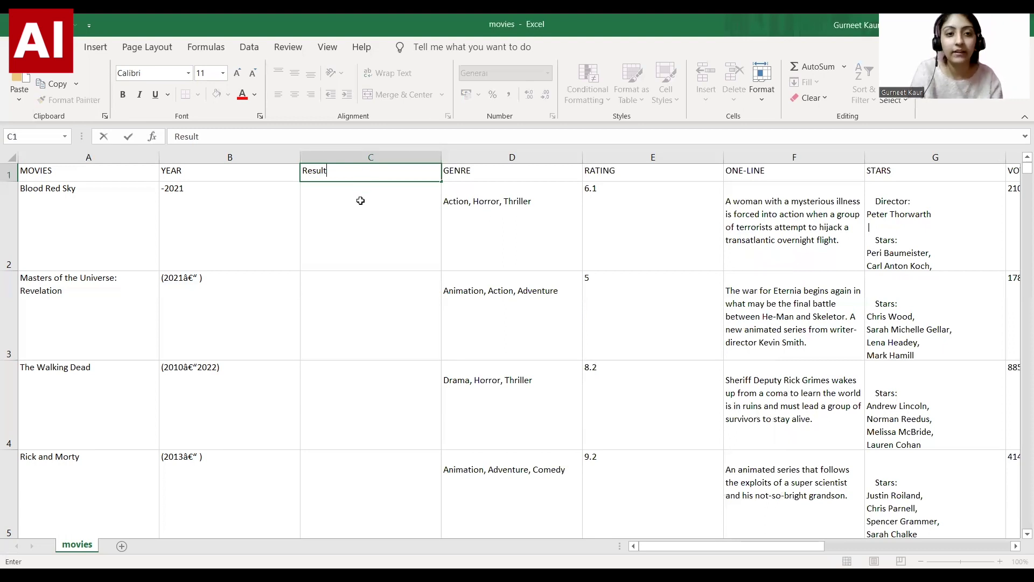
pyautogui.click(359, 200)
pyautogui.click(342, 136)
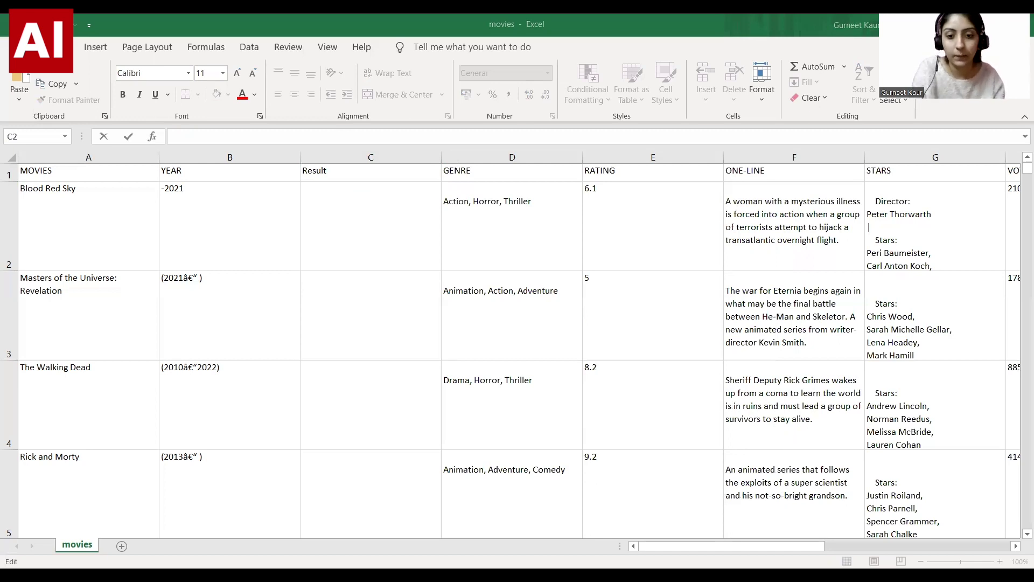
# - Paste the SUMPRODUCT digit-extraction formula into C2 and enter it as an array formula
pyautogui.click(372, 138)
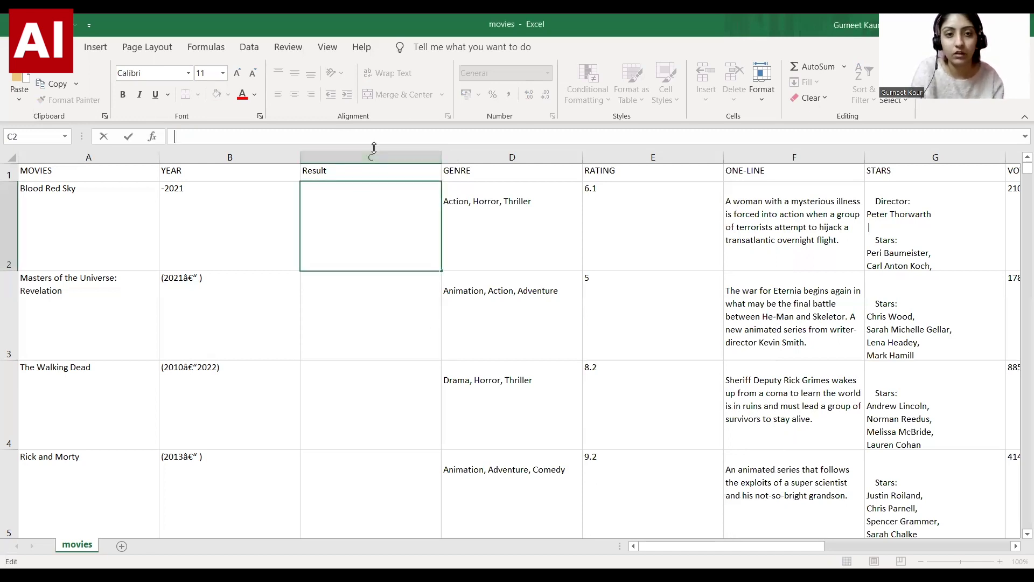
pyautogui.hotkey('ctrl', 'v')
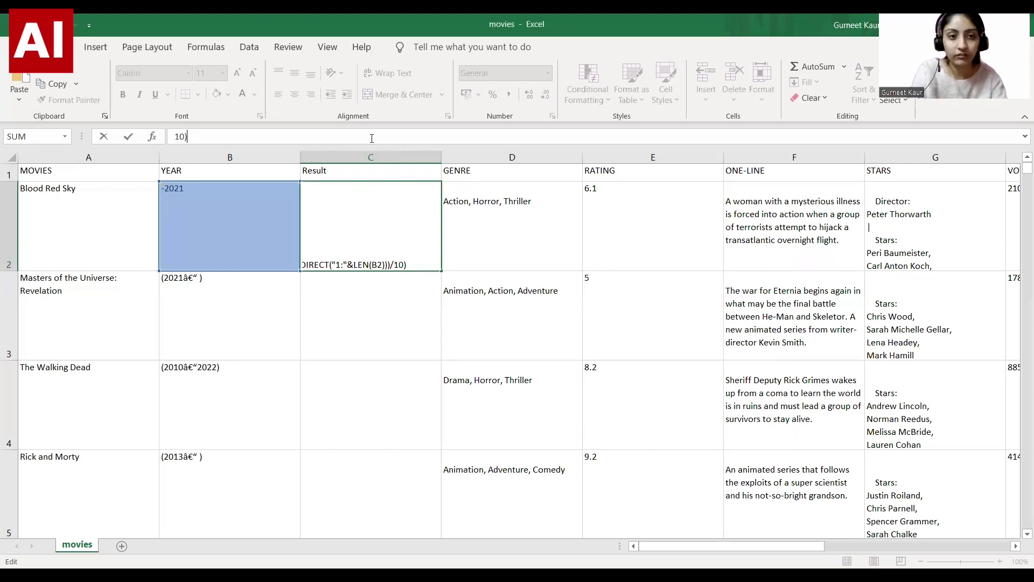
pyautogui.write('Result')
pyautogui.press('Return')
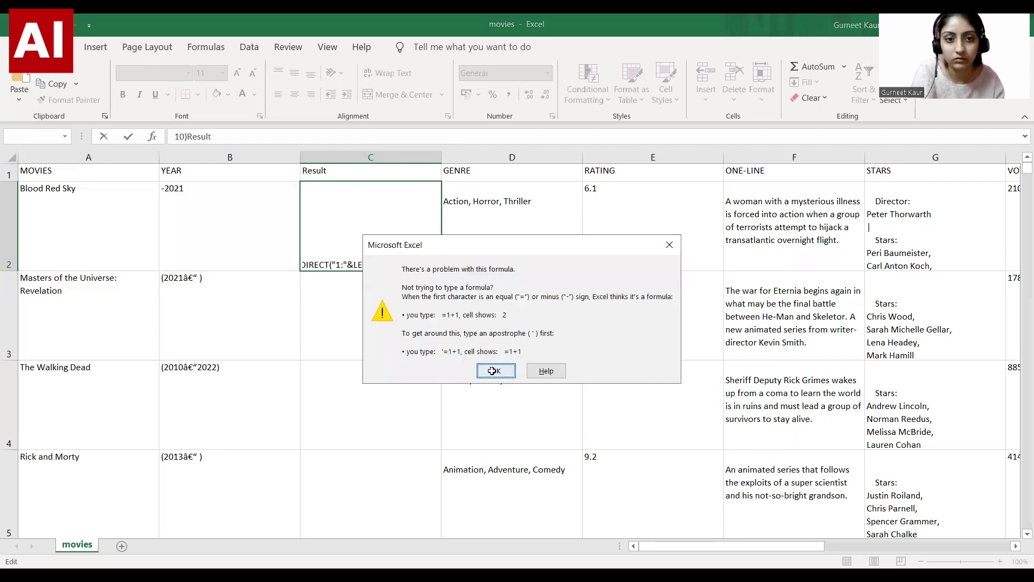
pyautogui.press('Return')
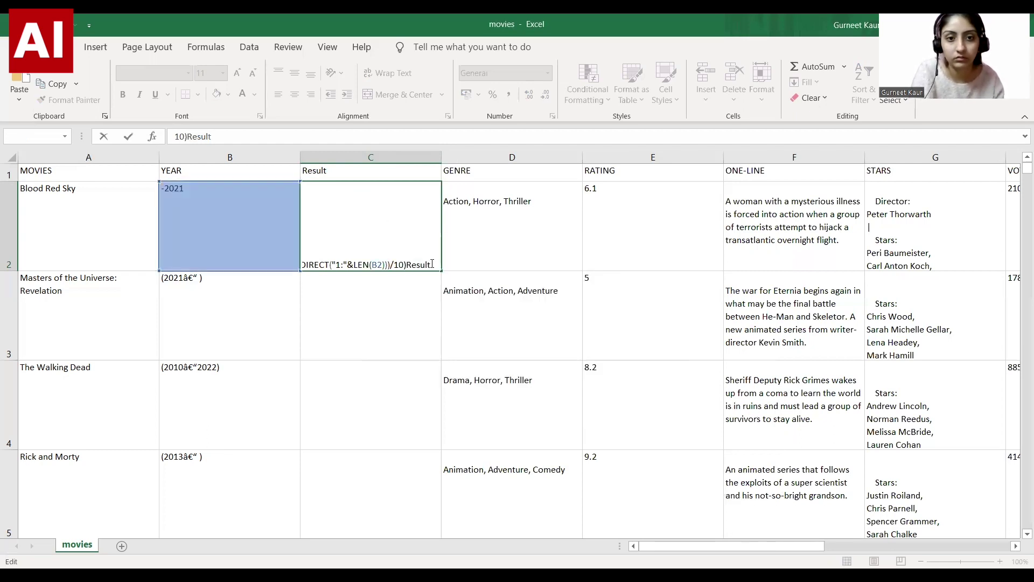
pyautogui.press('BackSpace')
pyautogui.press('BackSpace')
pyautogui.press('BackSpace')
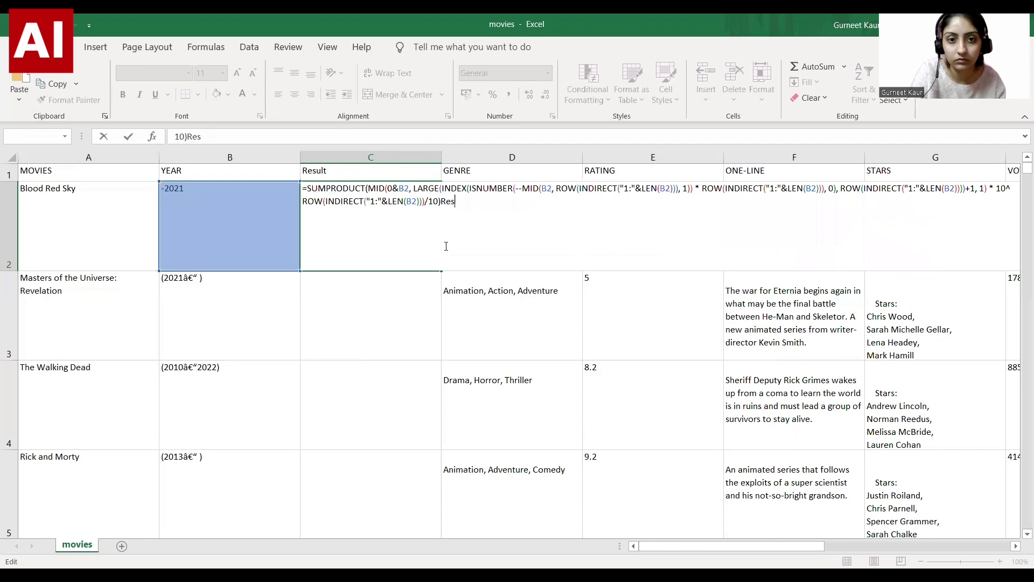
pyautogui.press('BackSpace')
pyautogui.press('BackSpace')
pyautogui.press('BackSpace')
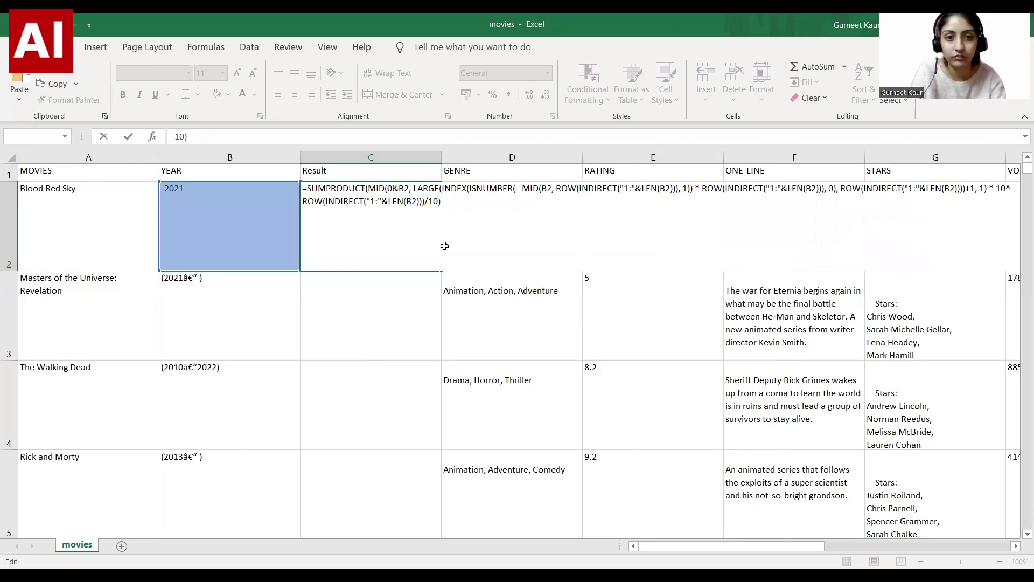
pyautogui.hotkey('ctrl', 'shift', 'Return')
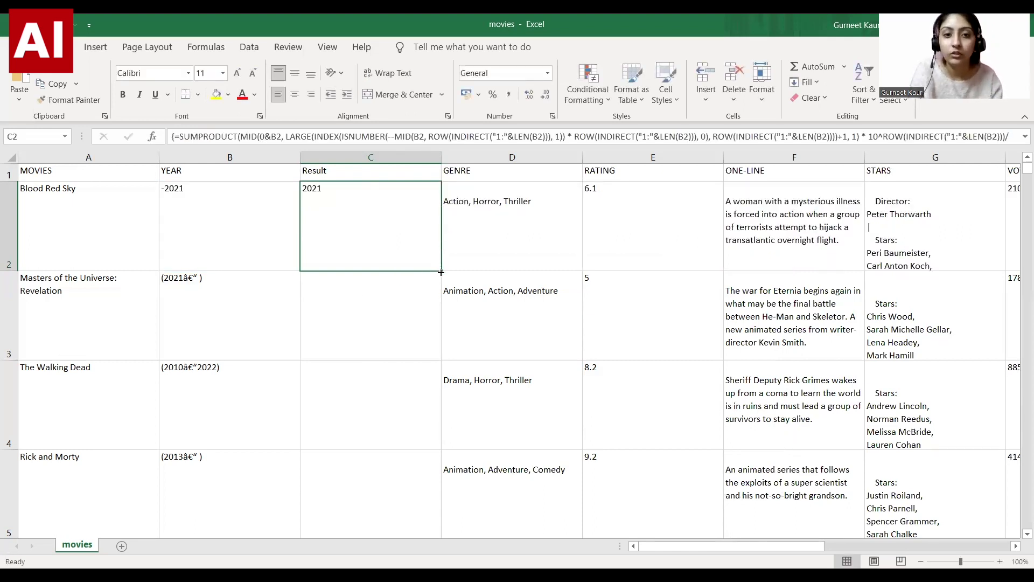
# - Fill C2's year-extraction formula down to C22, then reselect C2
pyautogui.moveTo(441, 271); pyautogui.dragTo(440, 428)
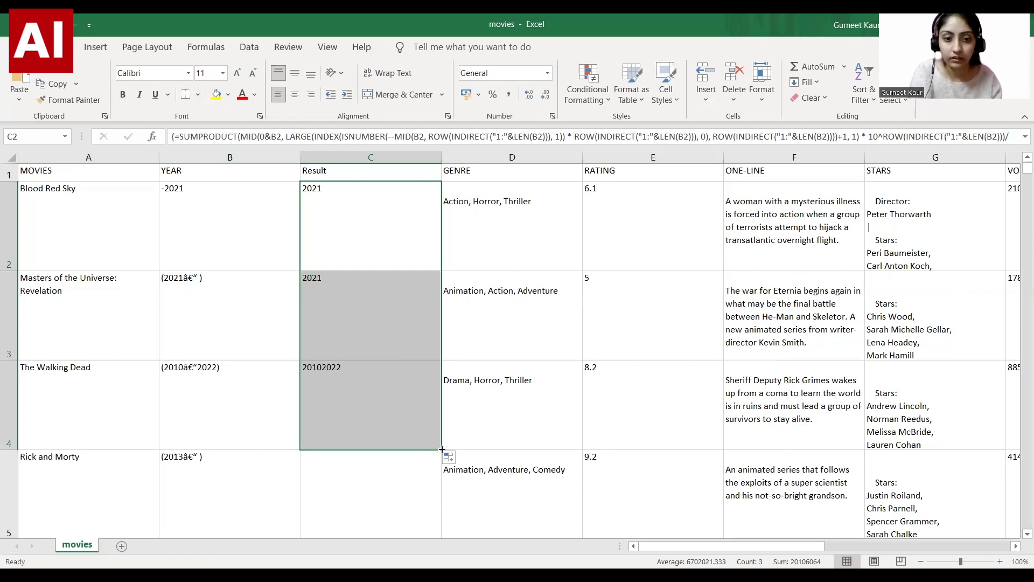
pyautogui.moveTo(441, 449); pyautogui.dragTo(372, 426)
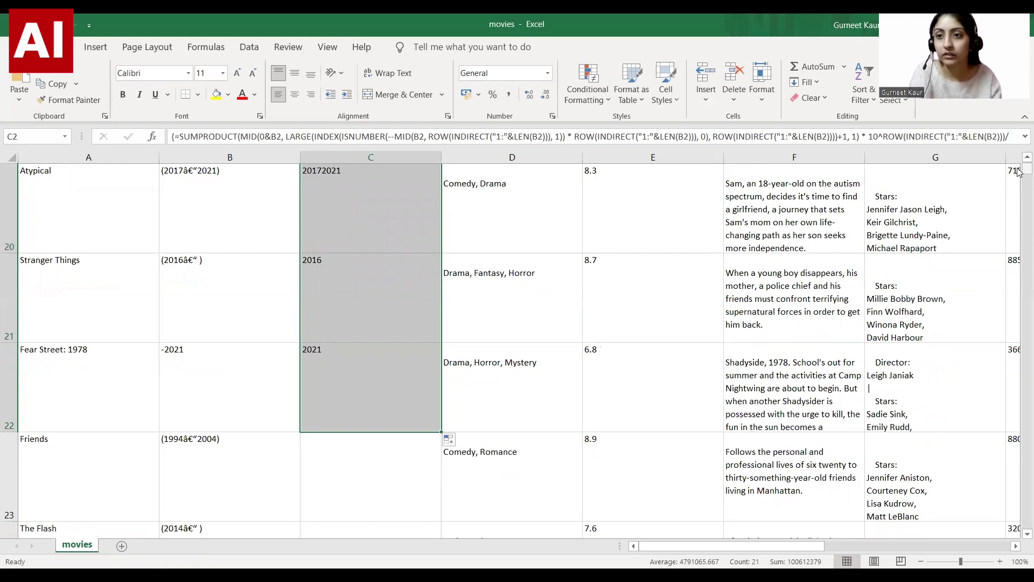
pyautogui.moveTo(1027, 168); pyautogui.dragTo(1019, 162)
pyautogui.click(414, 221)
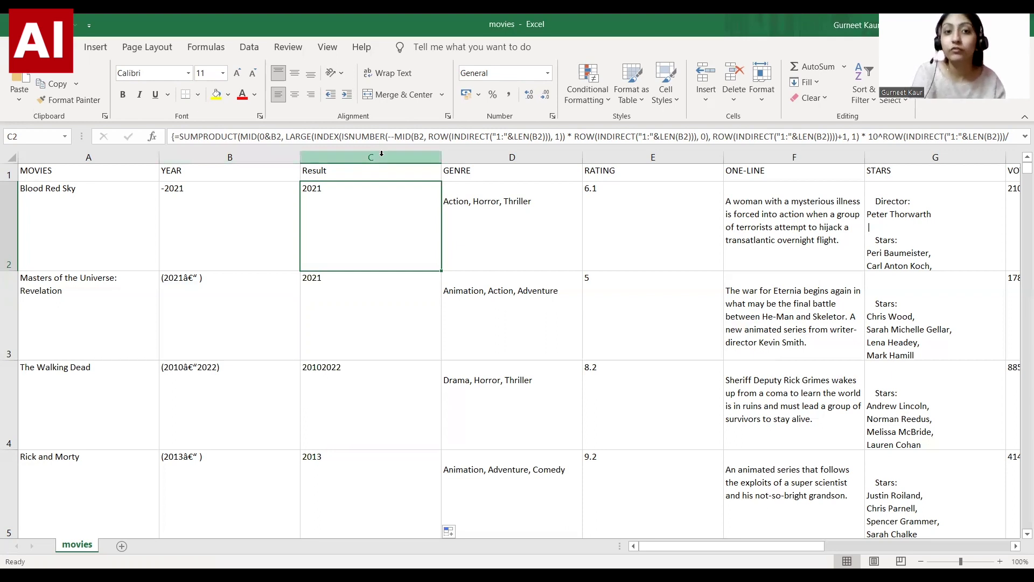
pyautogui.click(406, 139)
pyautogui.press('End')
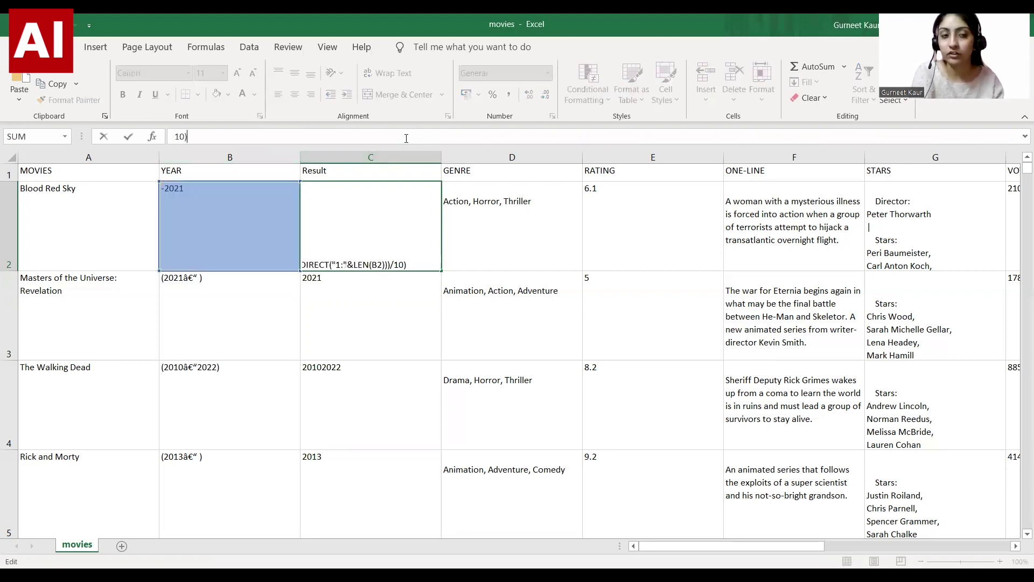
pyautogui.press('Return')
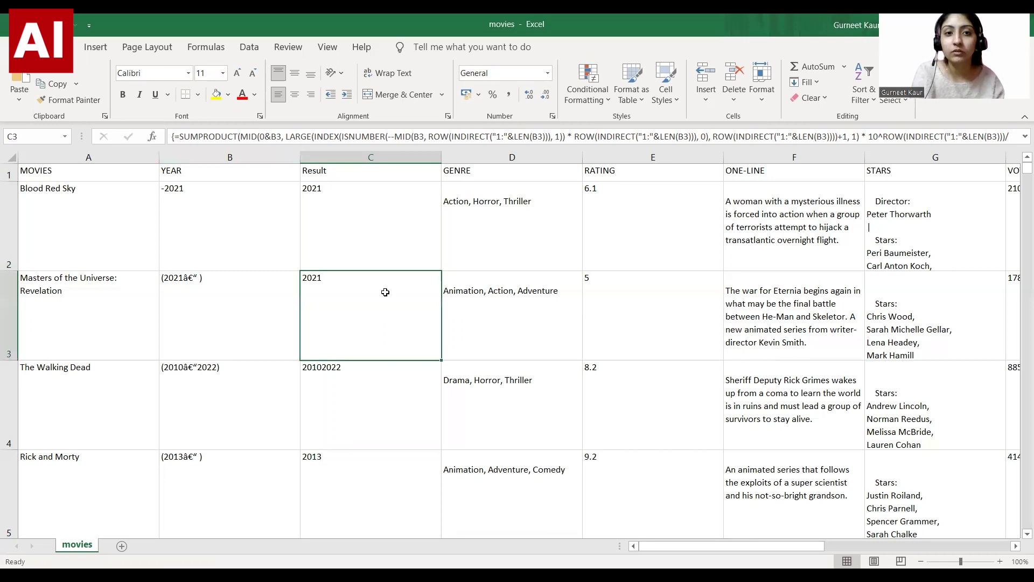
pyautogui.click(399, 139)
pyautogui.press('End')
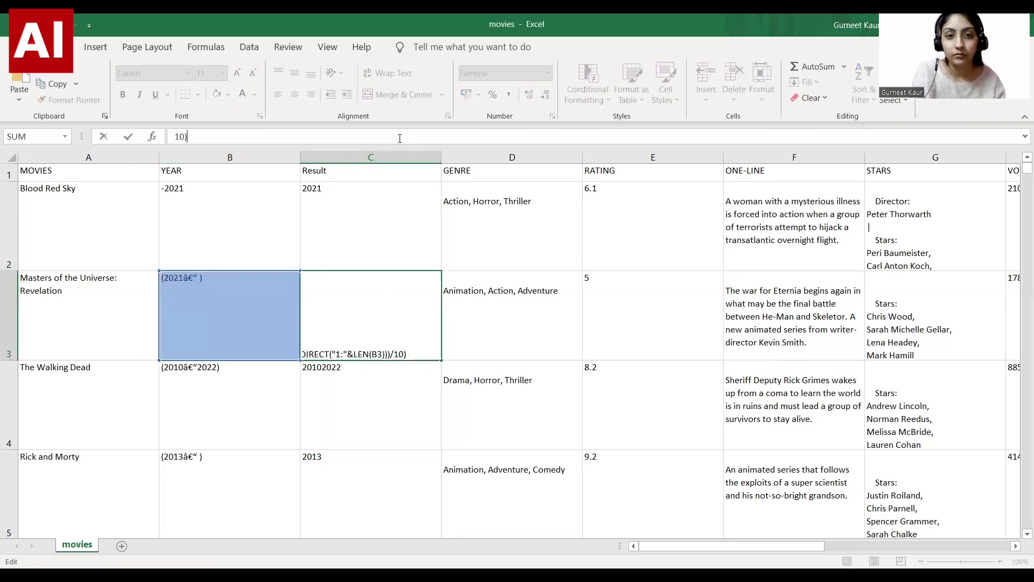
pyautogui.press('Home')
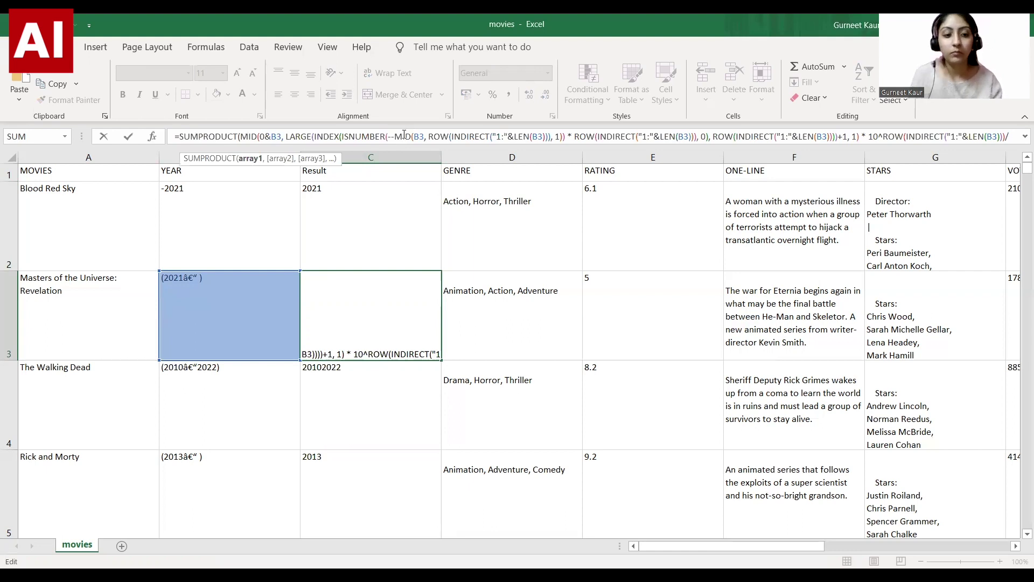
pyautogui.click(404, 136)
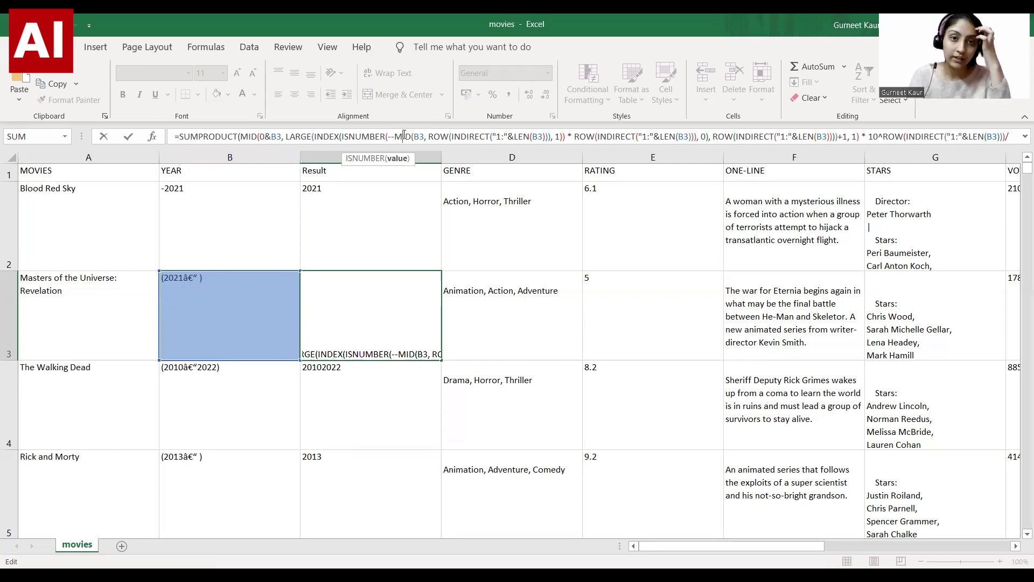
pyautogui.click(489, 134)
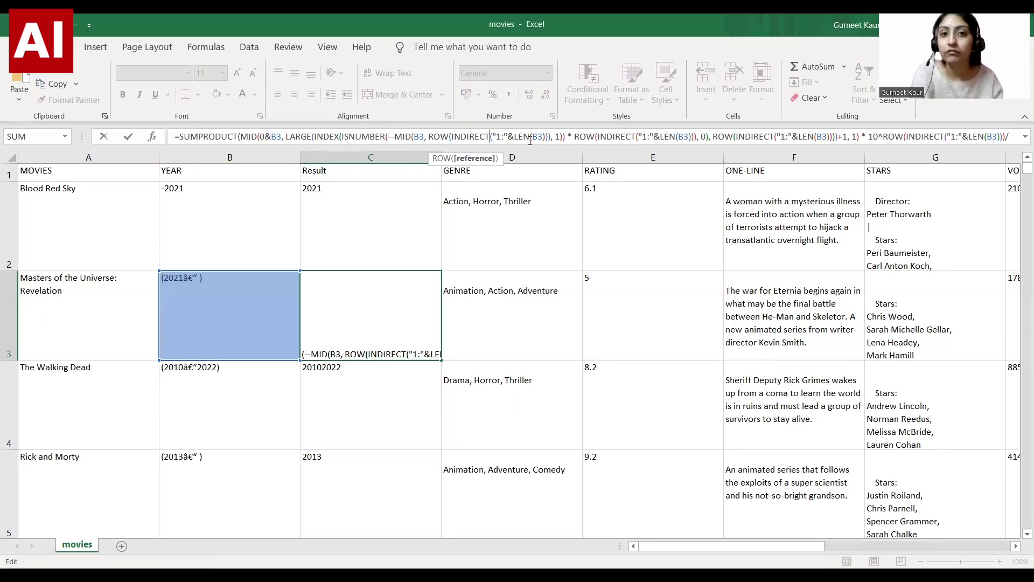
pyautogui.moveTo(518, 136)
pyautogui.mouseDown()
pyautogui.moveTo(538, 137)
pyautogui.moveTo(503, 137)
pyautogui.mouseUp()
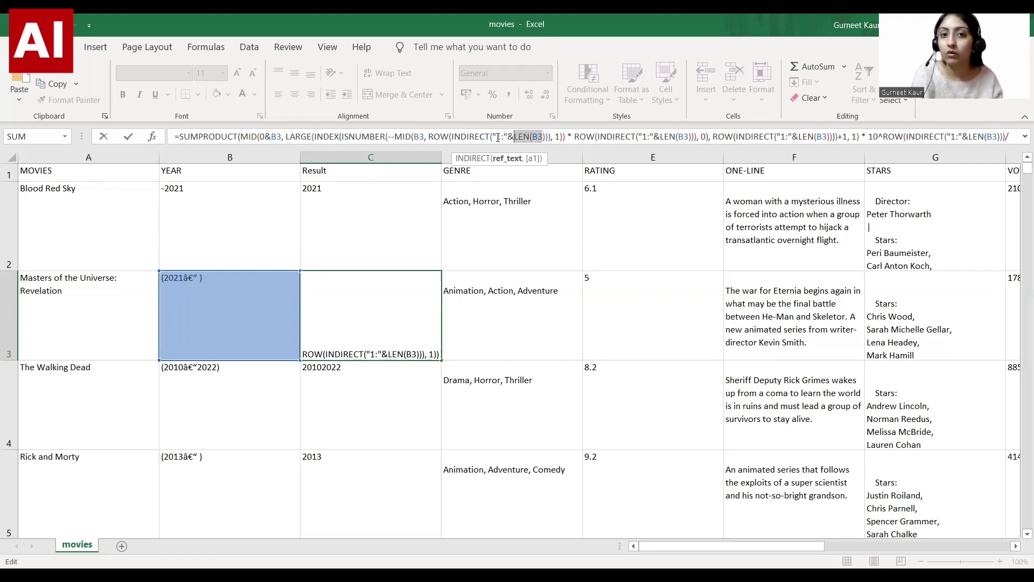
pyautogui.click(498, 137)
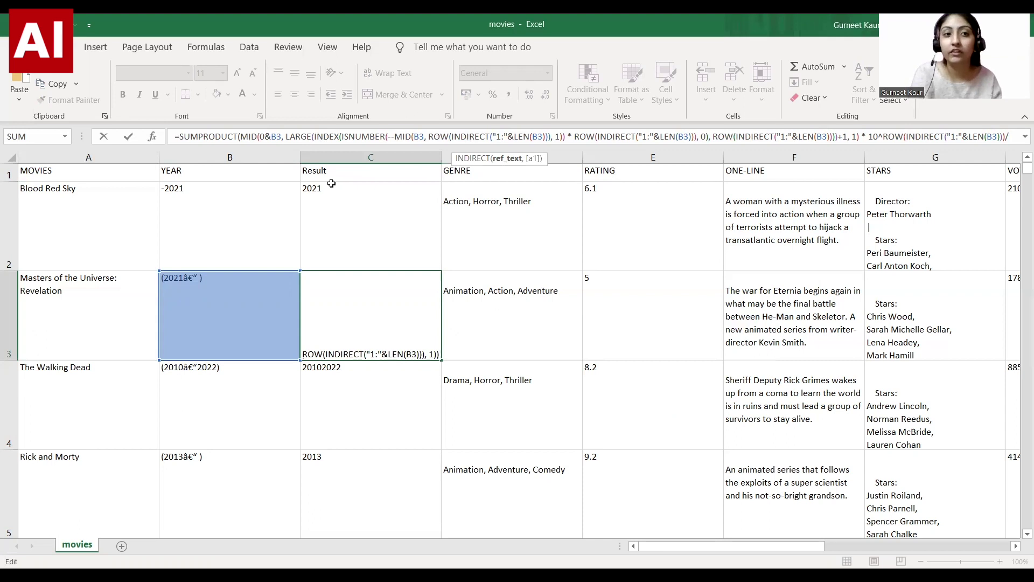
pyautogui.click(202, 194)
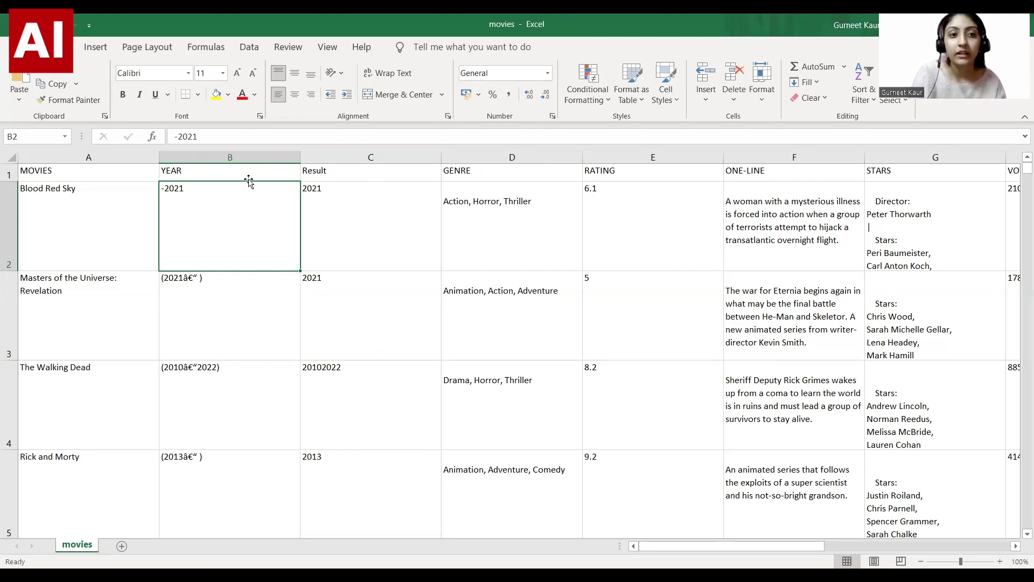
pyautogui.click(217, 140)
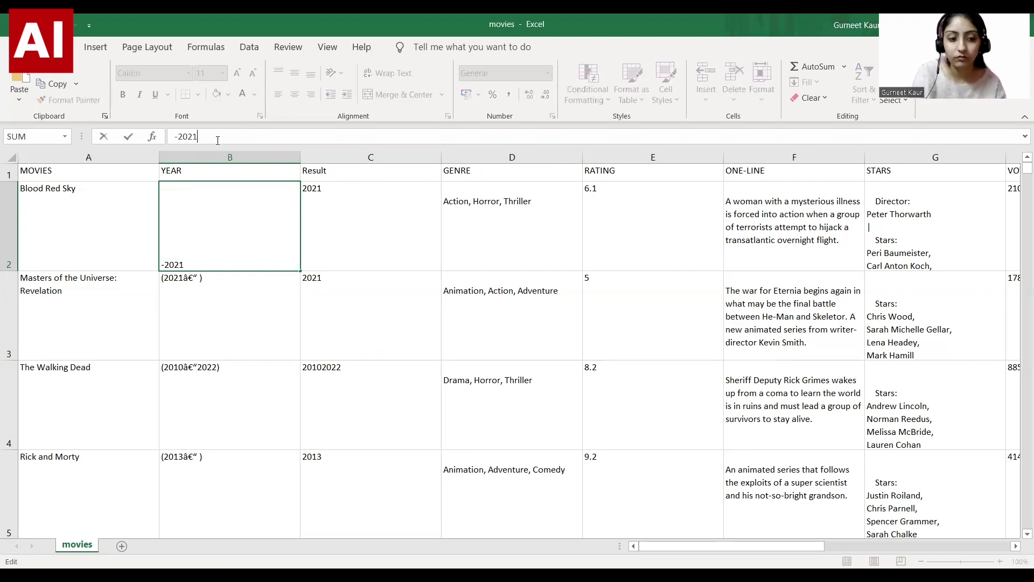
pyautogui.press('Home')
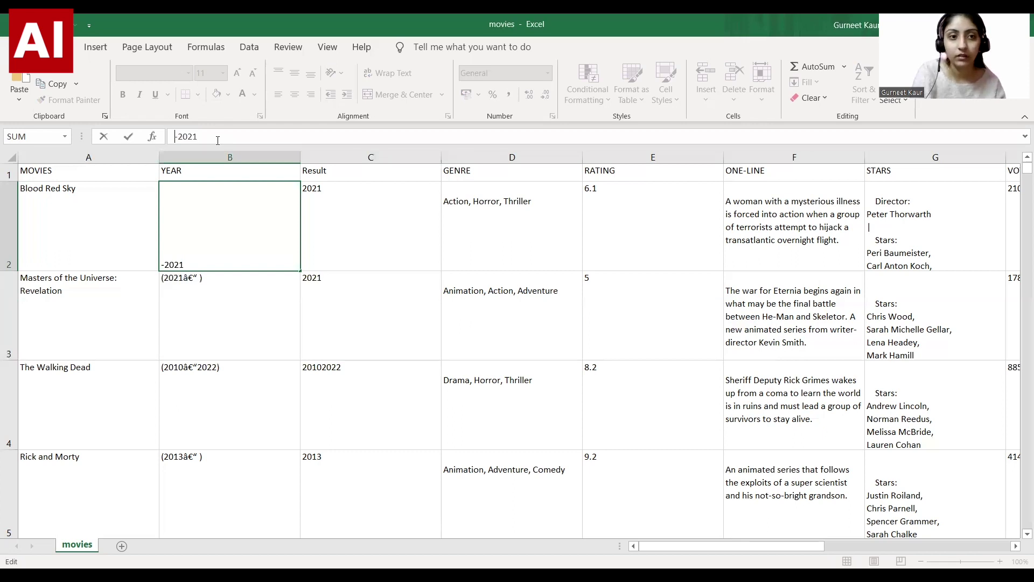
pyautogui.write('=')
pyautogui.click(314, 221)
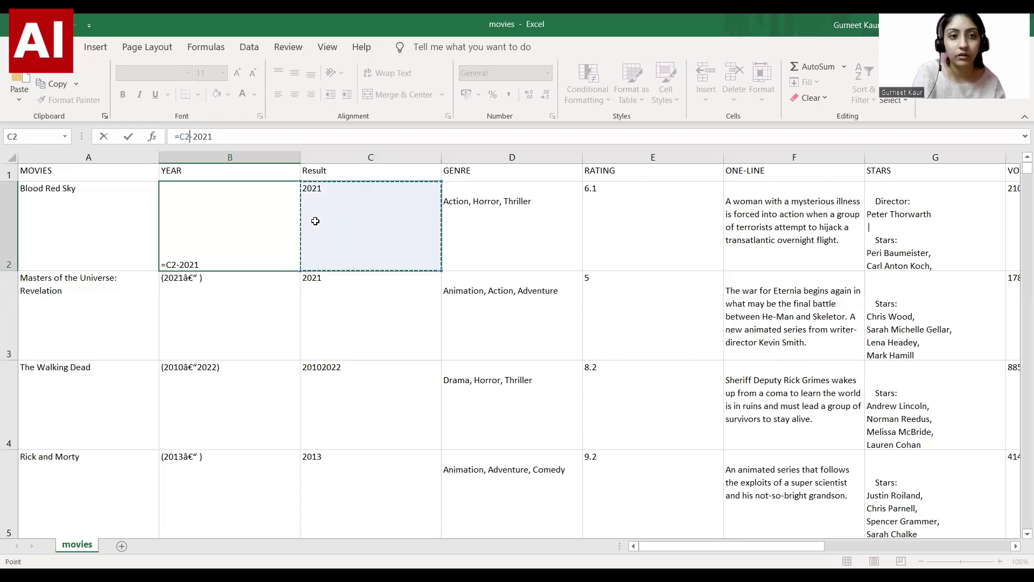
pyautogui.press('BackSpace')
pyautogui.press('BackSpace')
pyautogui.press('BackSpace')
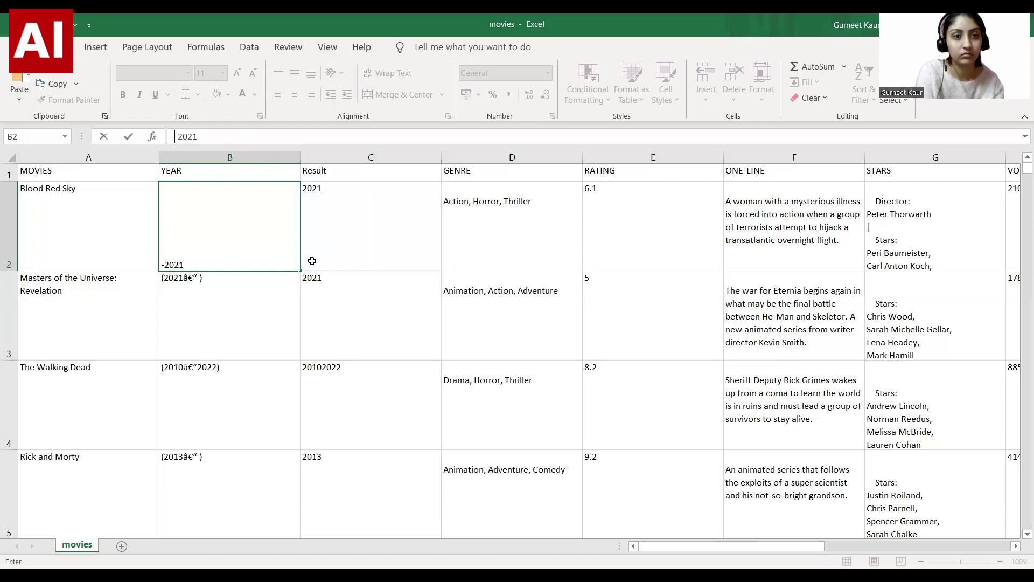
pyautogui.write('=')
pyautogui.click(356, 310)
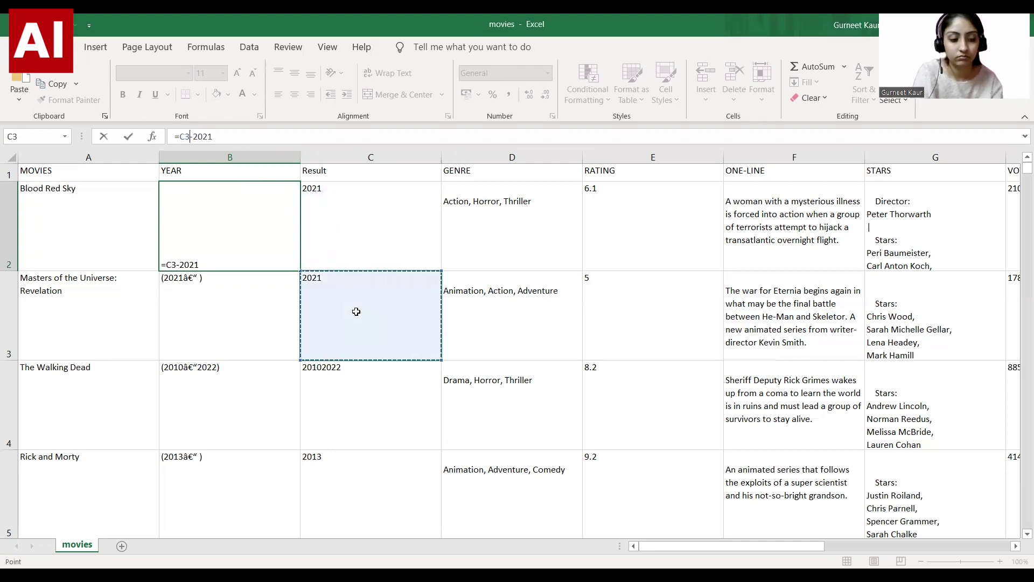
pyautogui.press('BackSpace')
pyautogui.press('BackSpace')
pyautogui.press('BackSpace')
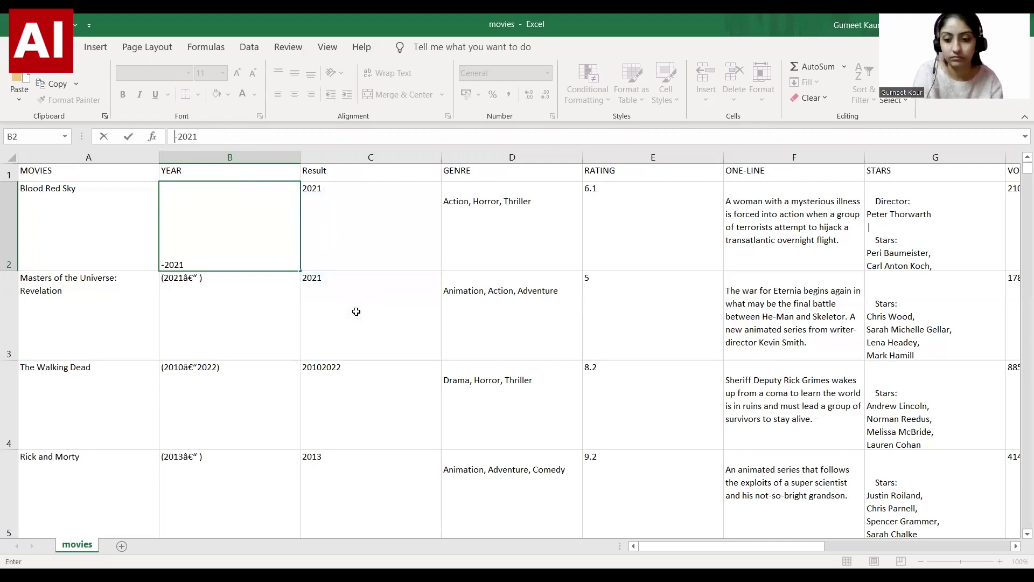
pyautogui.press('Return')
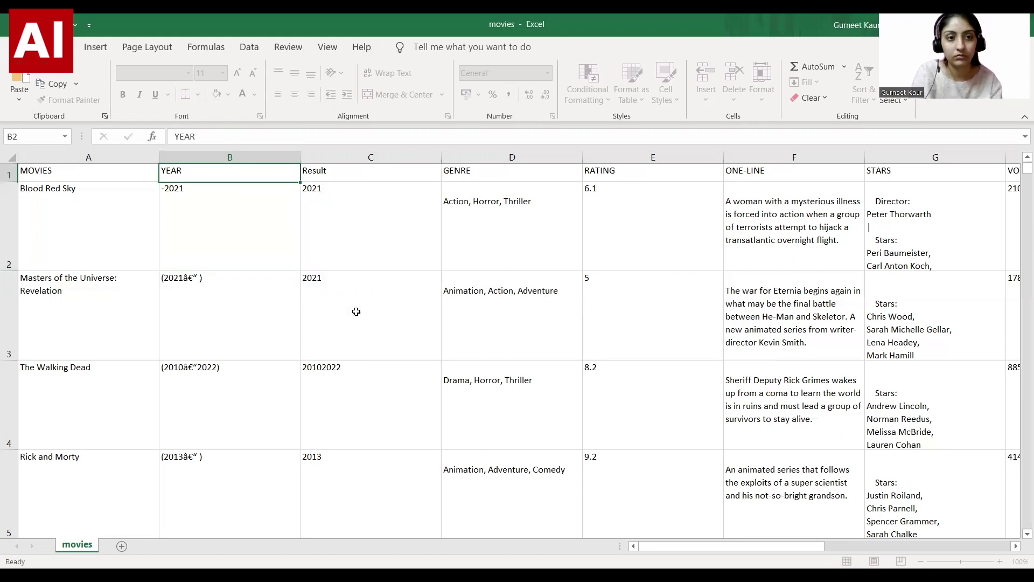
# - Review C2's SUMPRODUCT formula, undo a stray B2 reference, and commit it
pyautogui.click(363, 248)
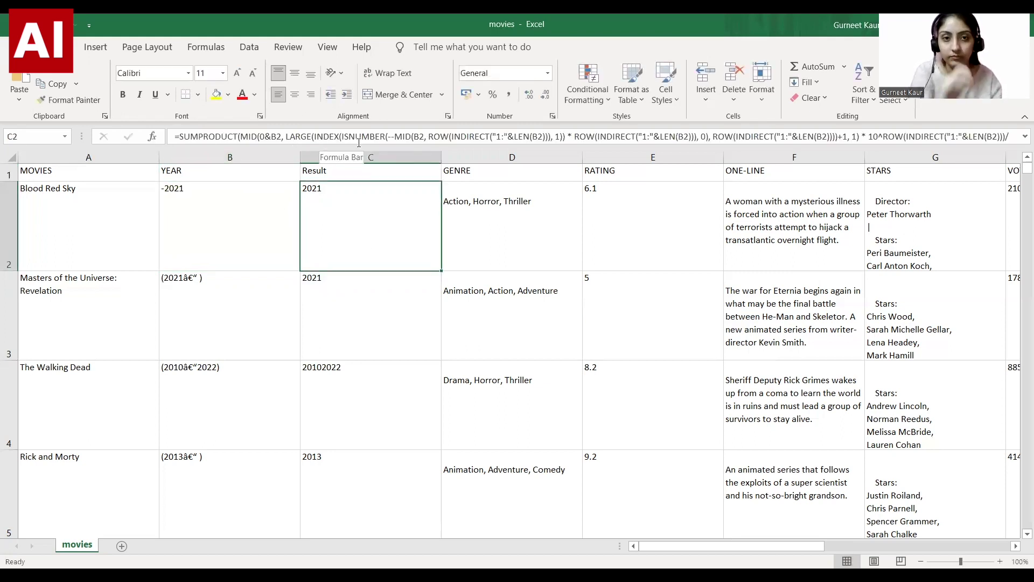
pyautogui.click(623, 135)
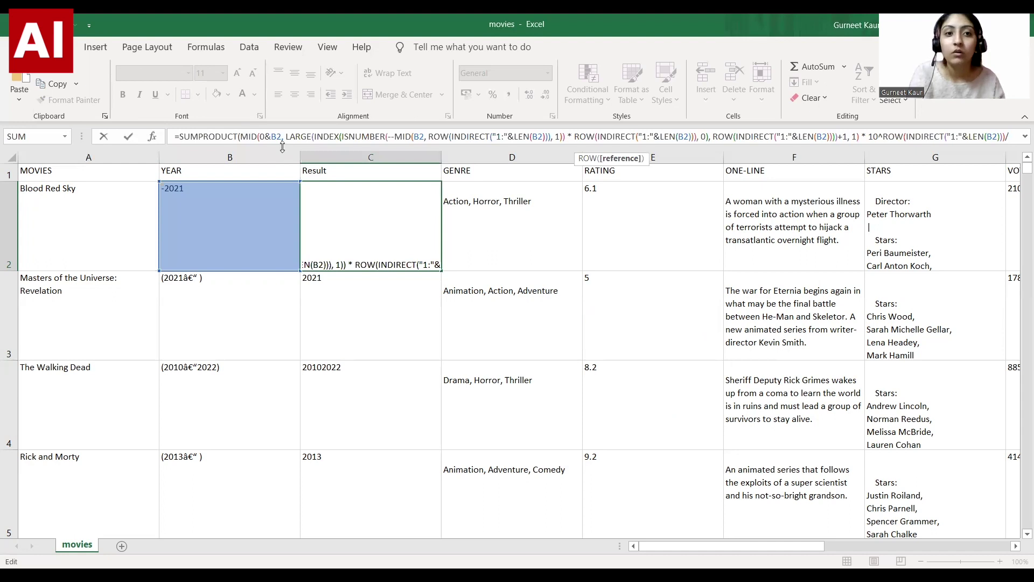
pyautogui.click(222, 135)
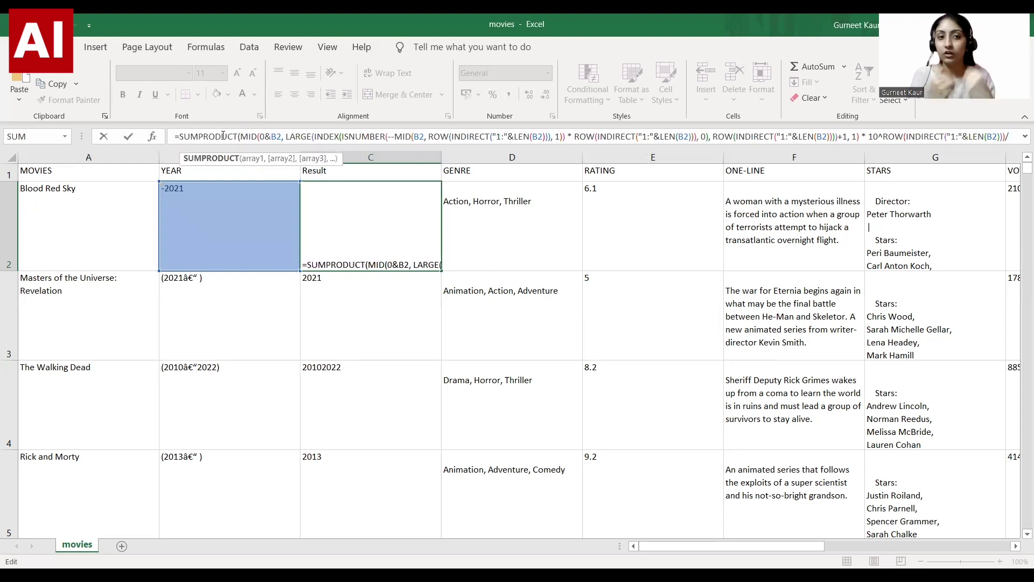
pyautogui.click(393, 137)
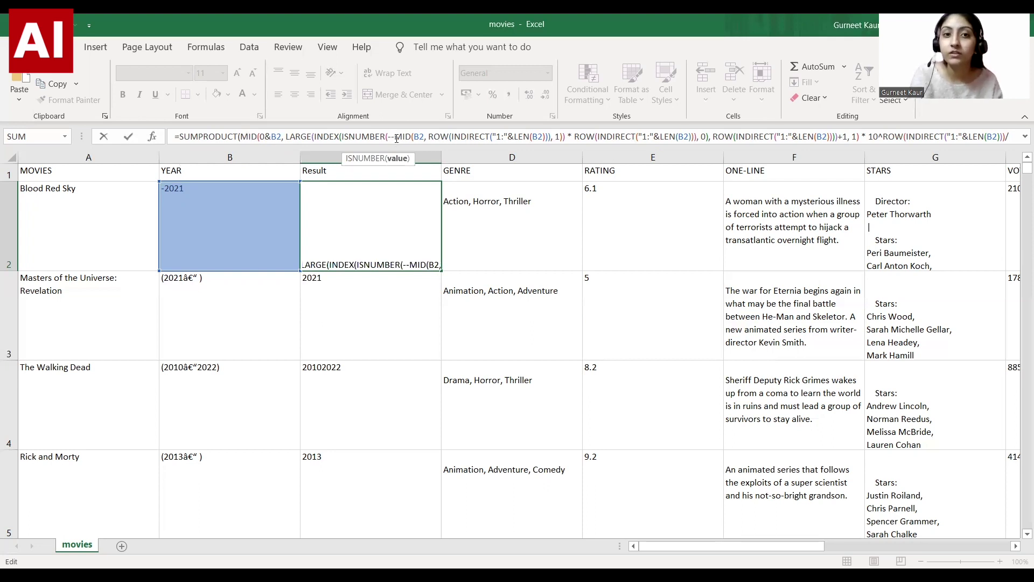
pyautogui.moveTo(394, 138); pyautogui.dragTo(422, 137)
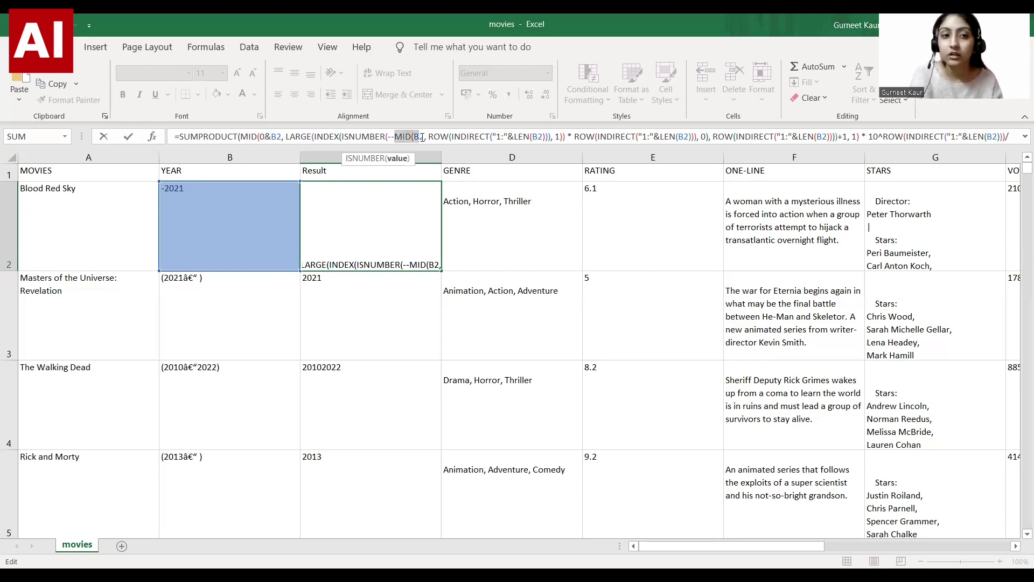
pyautogui.click(219, 196)
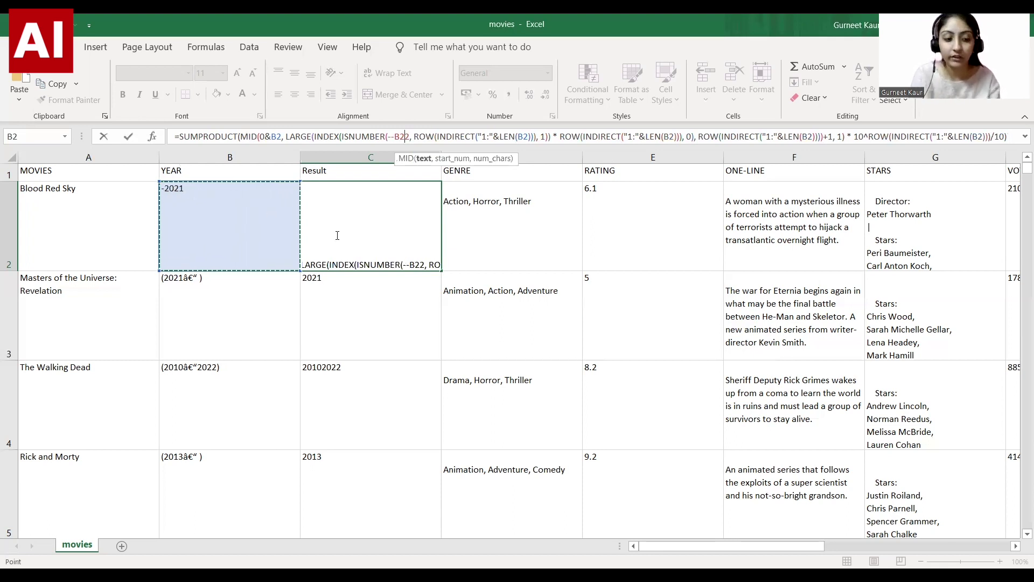
pyautogui.hotkey('ctrl', 'z')
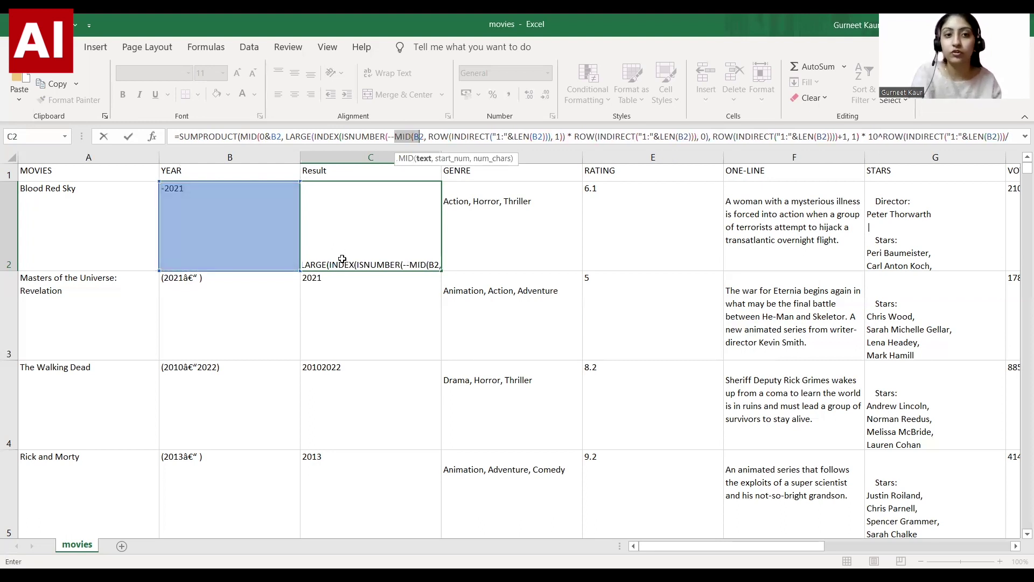
pyautogui.hotkey('shift', 'Return')
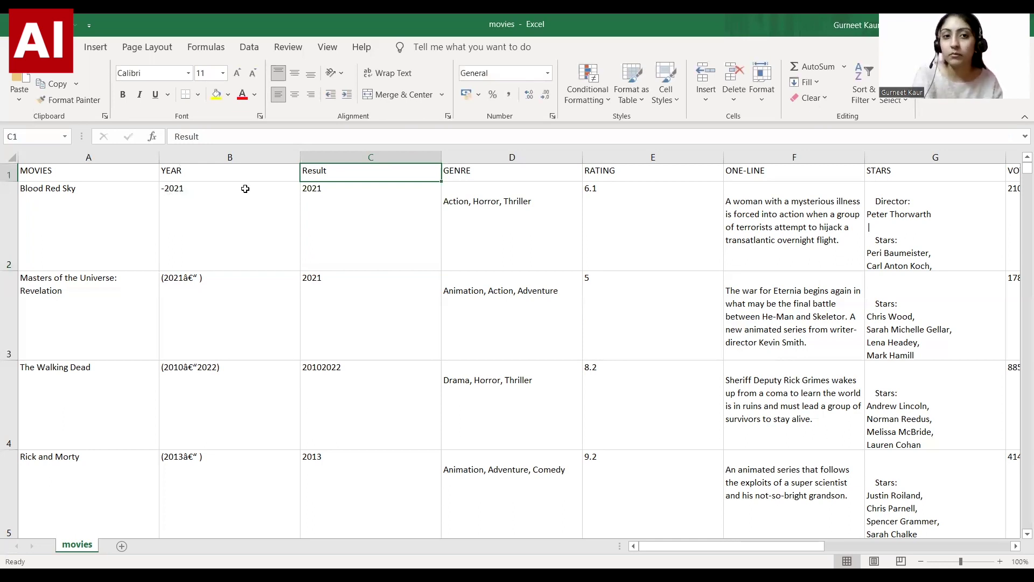
pyautogui.click(227, 136)
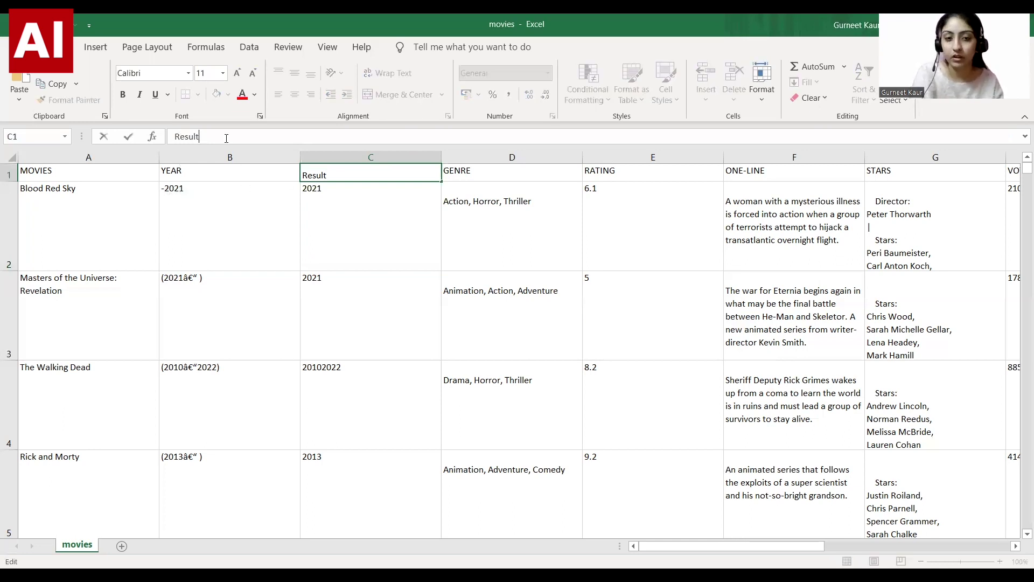
pyautogui.click(356, 207)
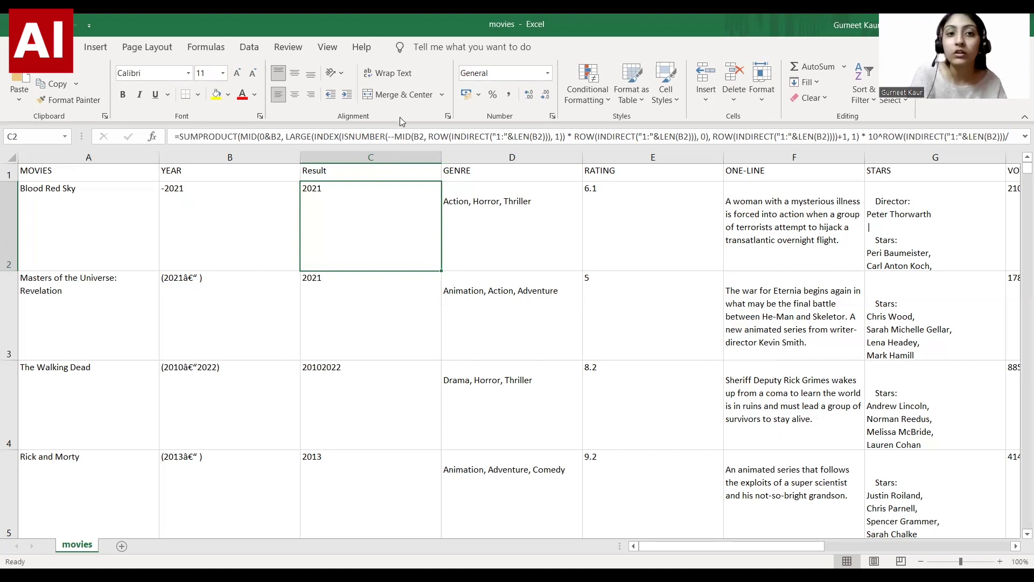
pyautogui.moveTo(348, 137); pyautogui.dragTo(380, 137)
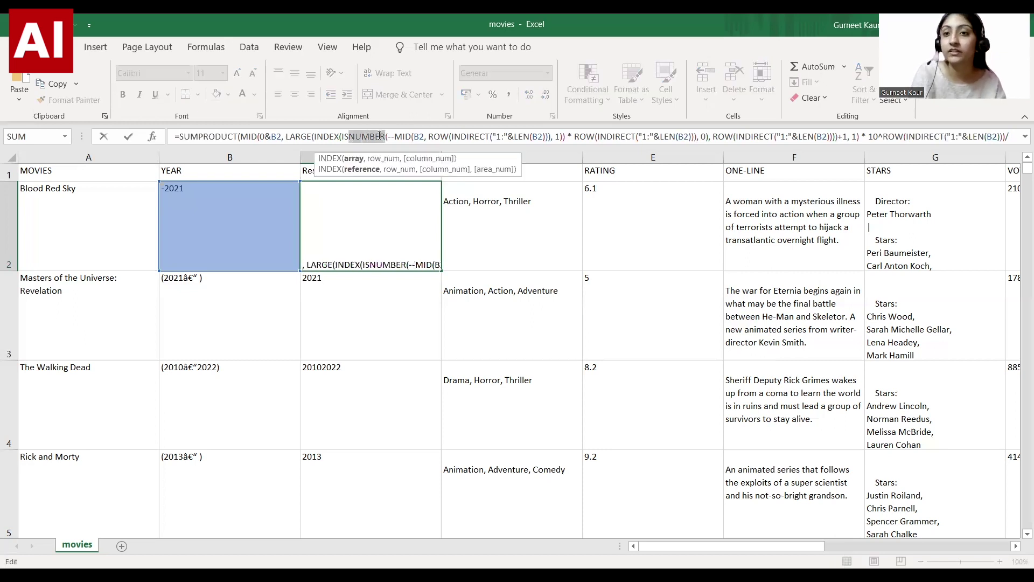
pyautogui.click(218, 136)
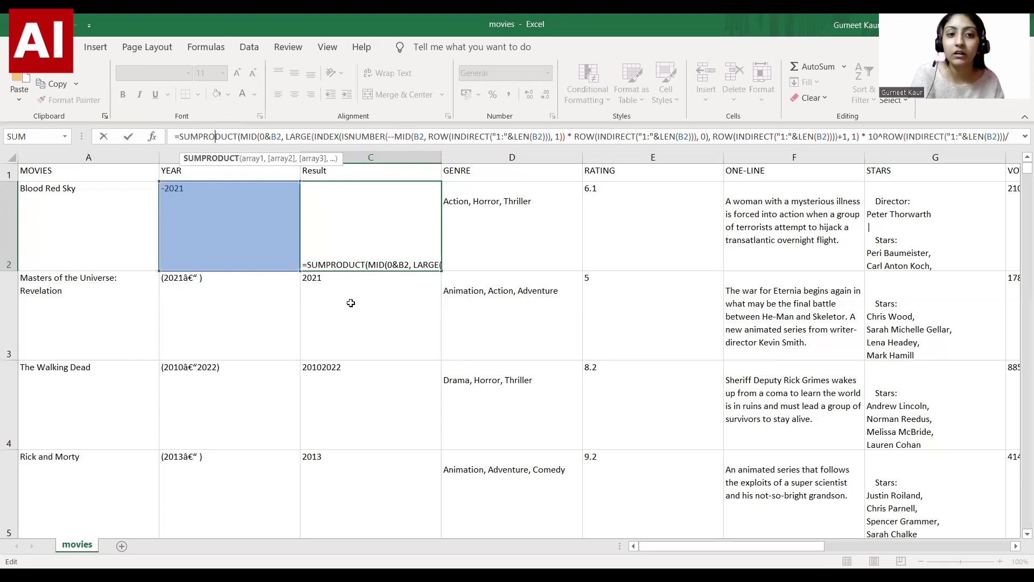
pyautogui.hotkey('ctrl', 'Return')
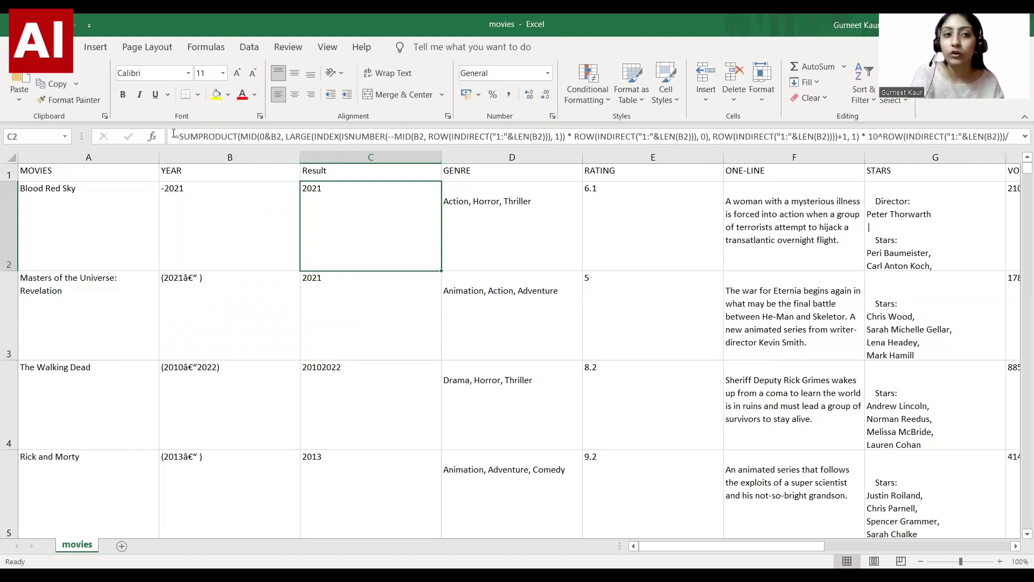
pyautogui.moveTo(174, 133); pyautogui.dragTo(733, 135)
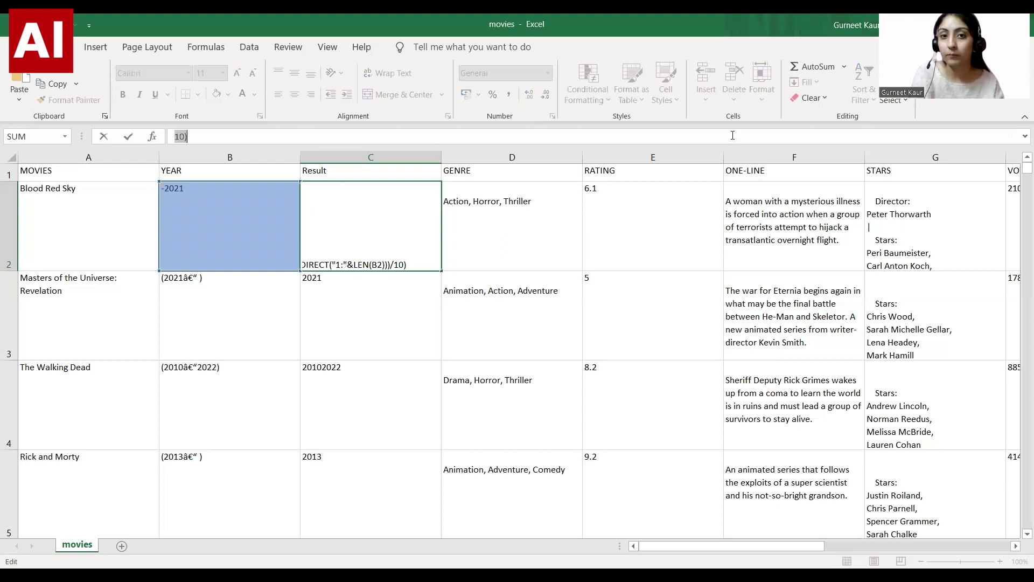
pyautogui.click(643, 135)
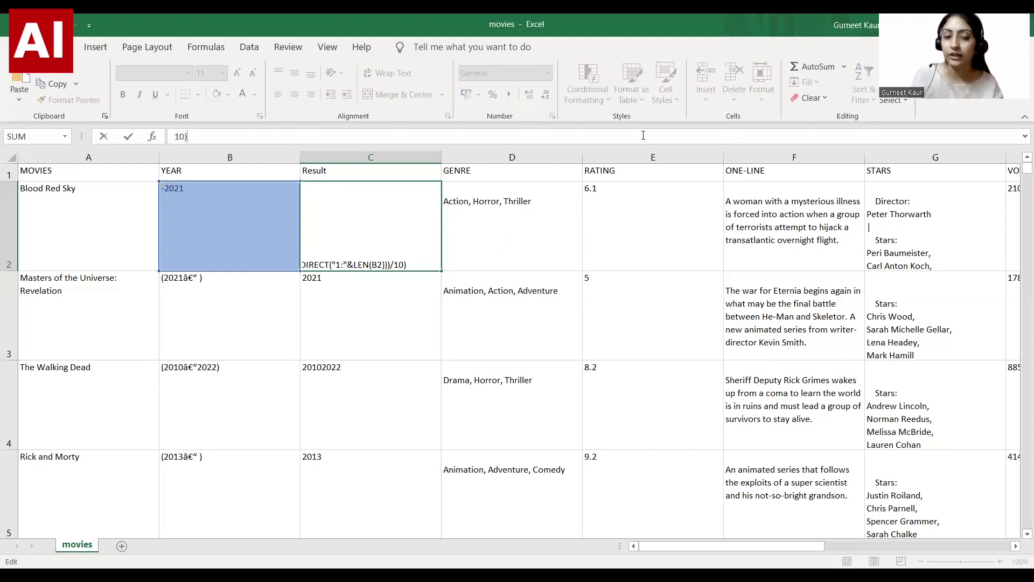
pyautogui.click(375, 398)
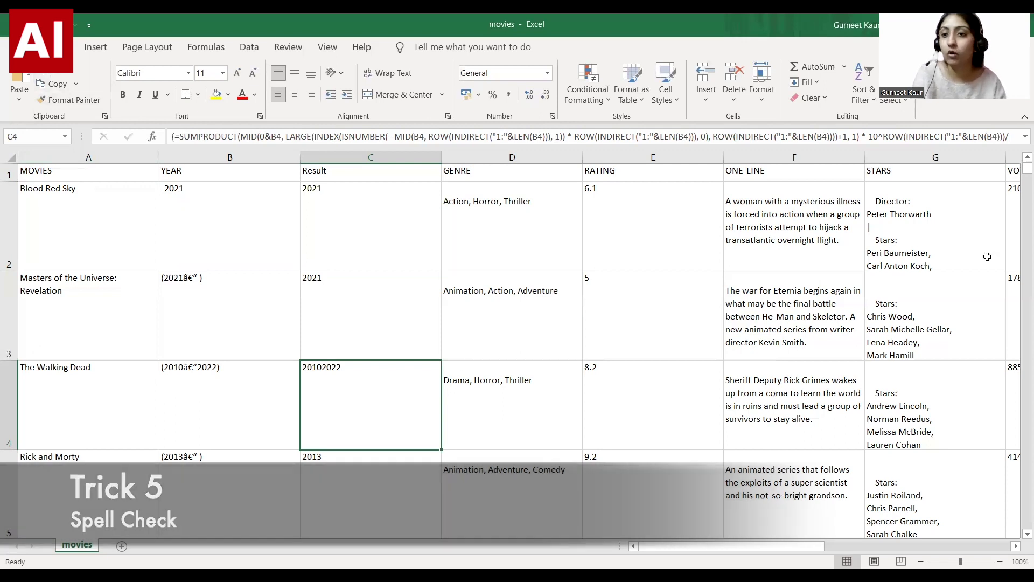
# - Scroll back to the top of the sheet and select all cells
pyautogui.moveTo(1023, 171)
pyautogui.mouseDown()
pyautogui.moveTo(1019, 211)
pyautogui.moveTo(1018, 164)
pyautogui.mouseUp()
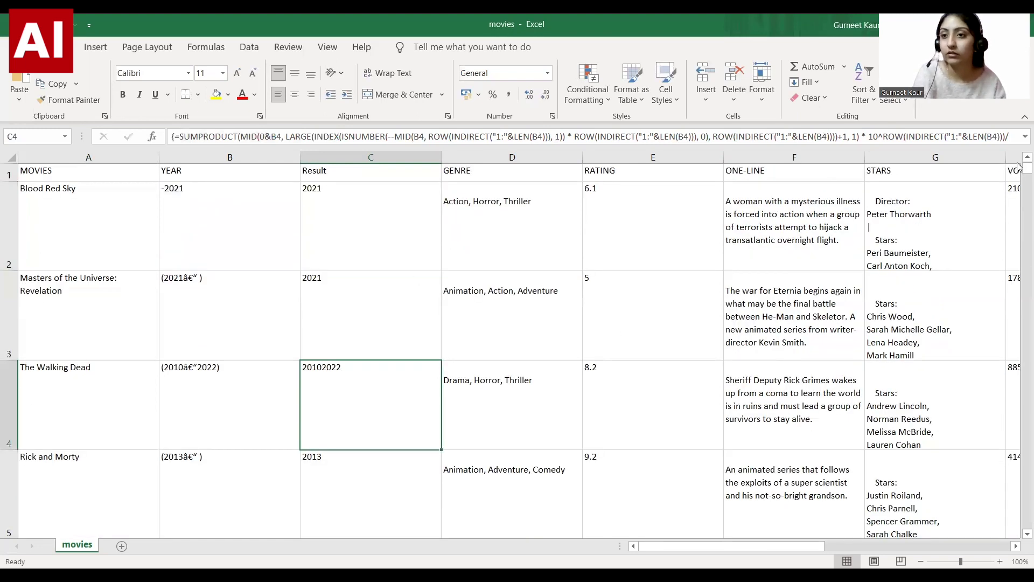
pyautogui.moveTo(1019, 165); pyautogui.dragTo(1019, 162)
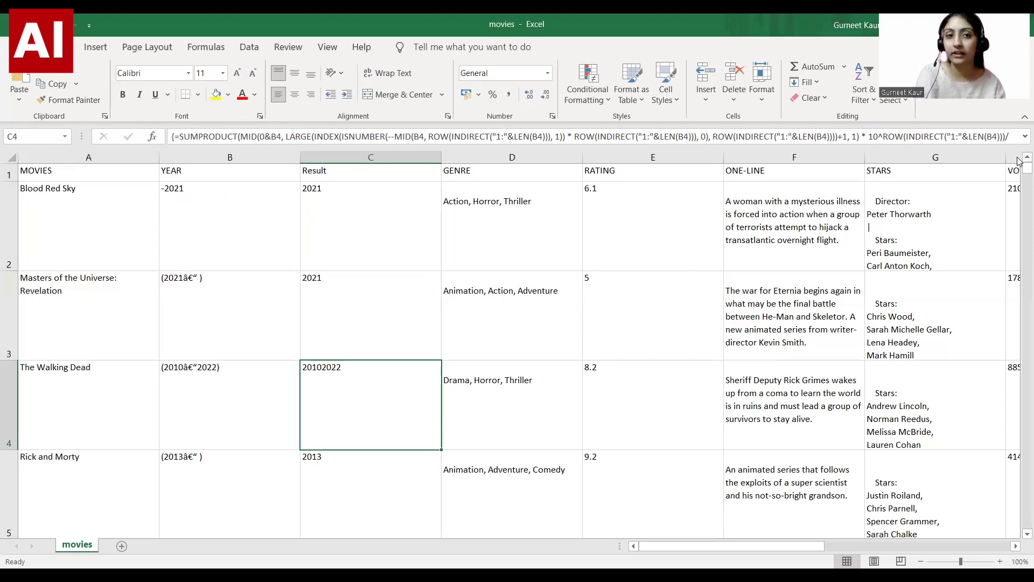
pyautogui.click(4, 157)
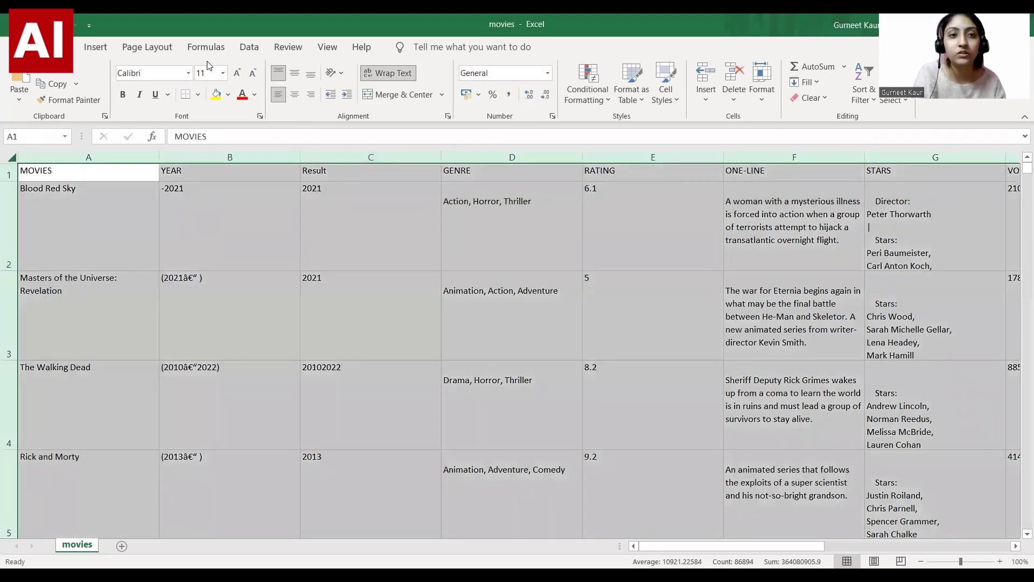
# - Start the sheet spell check, changing RunTime to Runtime and ignoring the flagged cast surnames
pyautogui.click(289, 48)
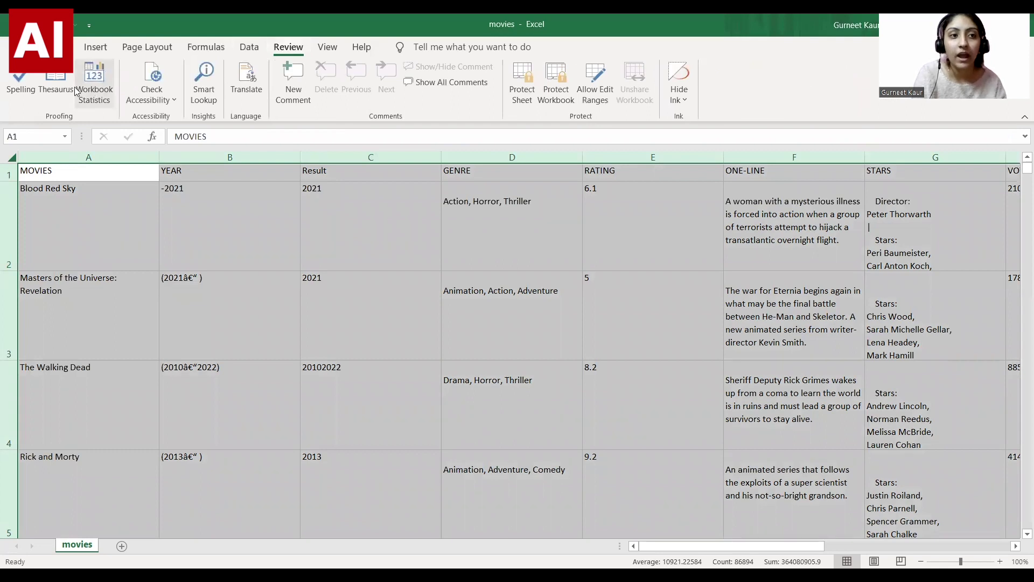
pyautogui.click(21, 87)
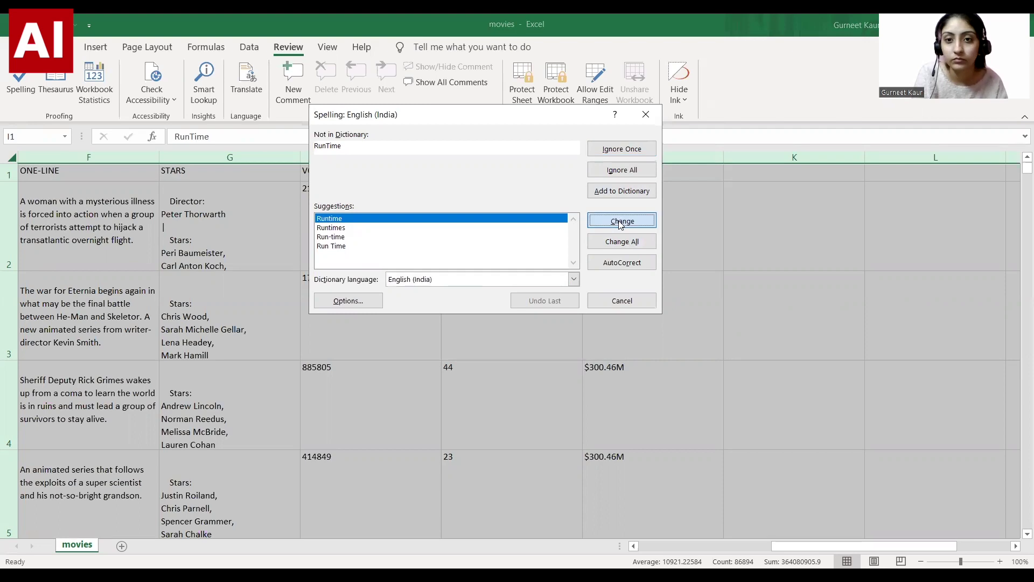
pyautogui.click(620, 222)
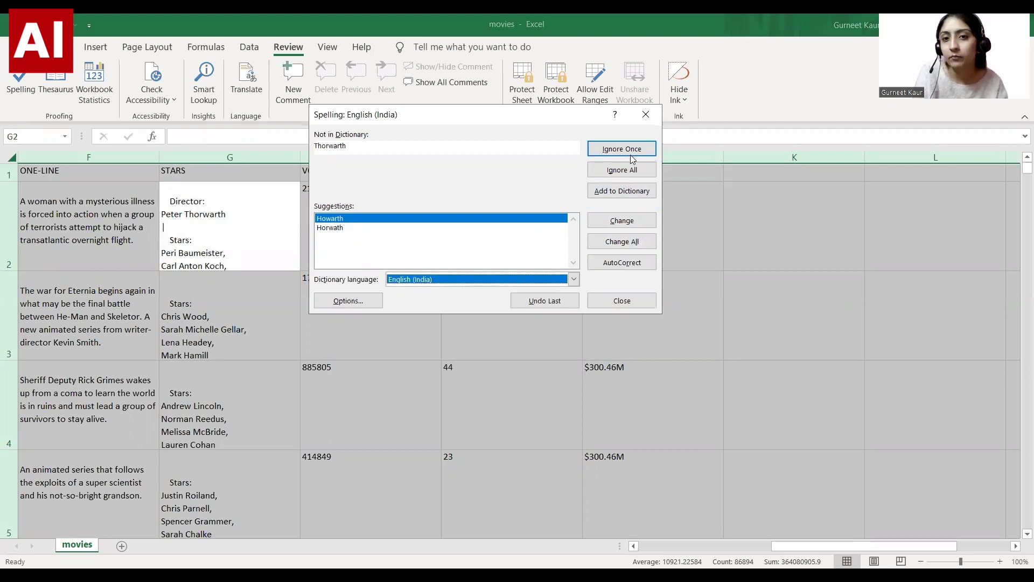
pyautogui.click(638, 170)
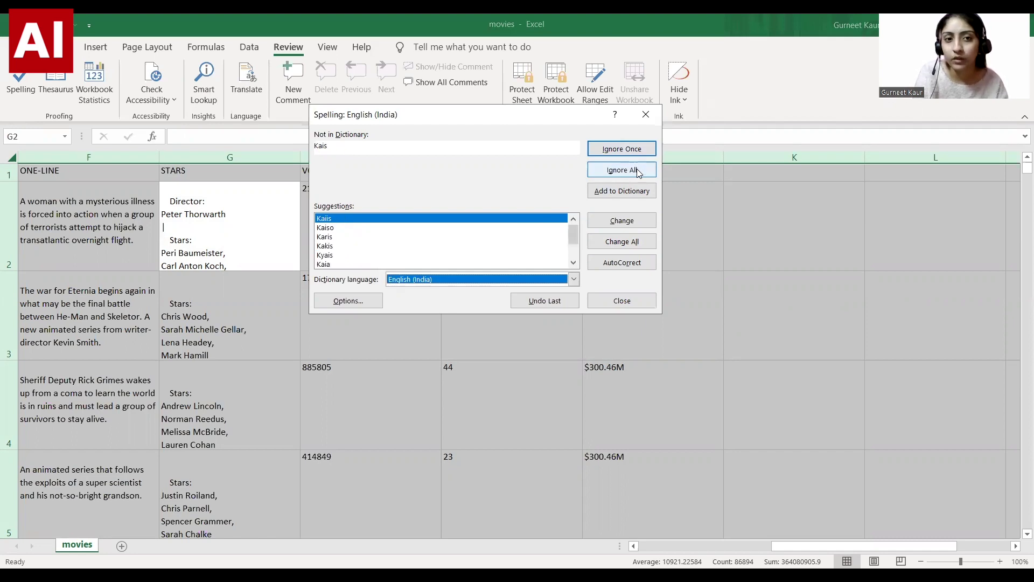
pyautogui.click(637, 170)
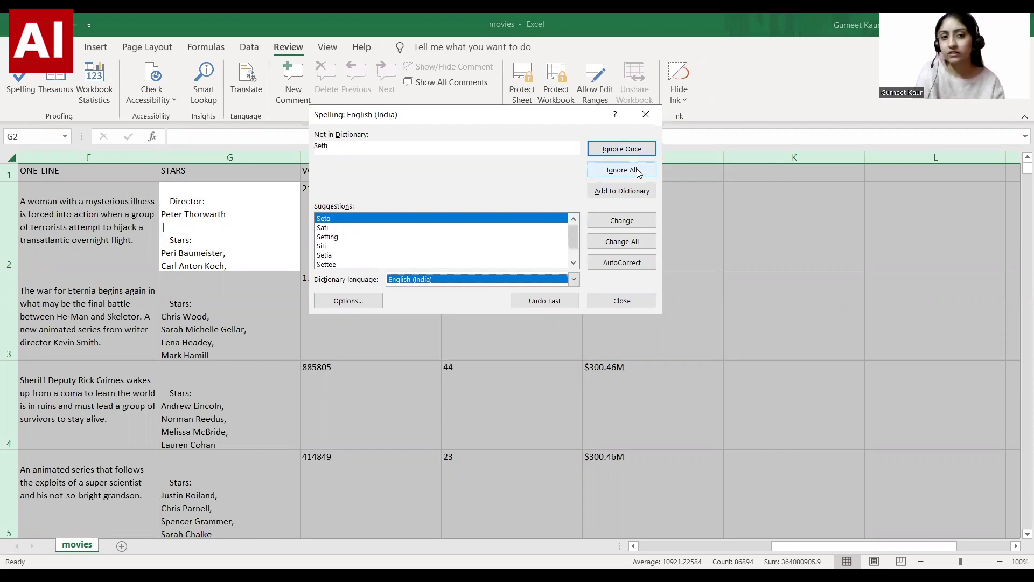
pyautogui.click(637, 169)
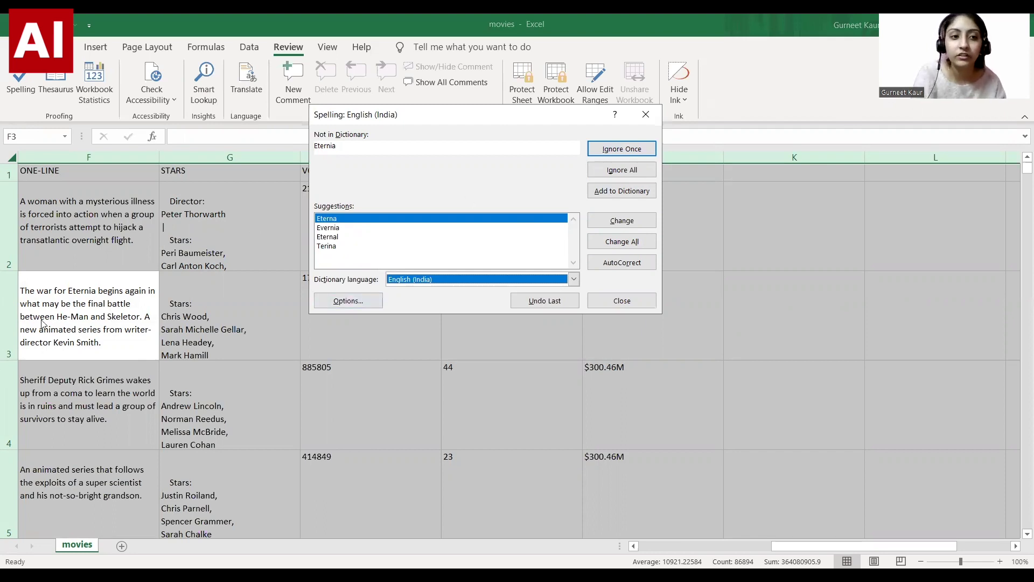
# - Change Eternia to Eterna, Skeletor to Skeleton and center to centre, skipping cast names
pyautogui.click(635, 192)
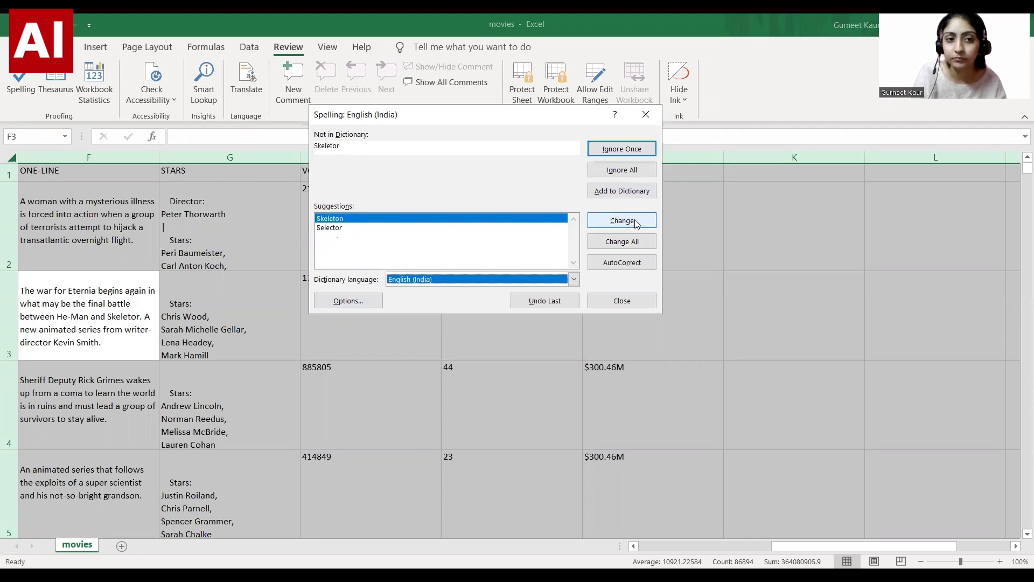
pyautogui.click(635, 222)
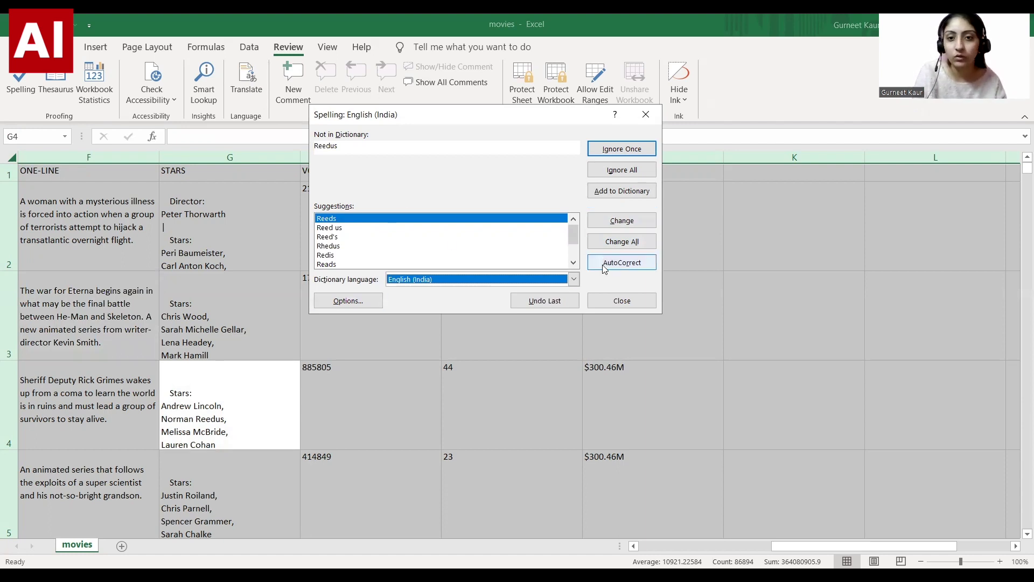
pyautogui.click(628, 171)
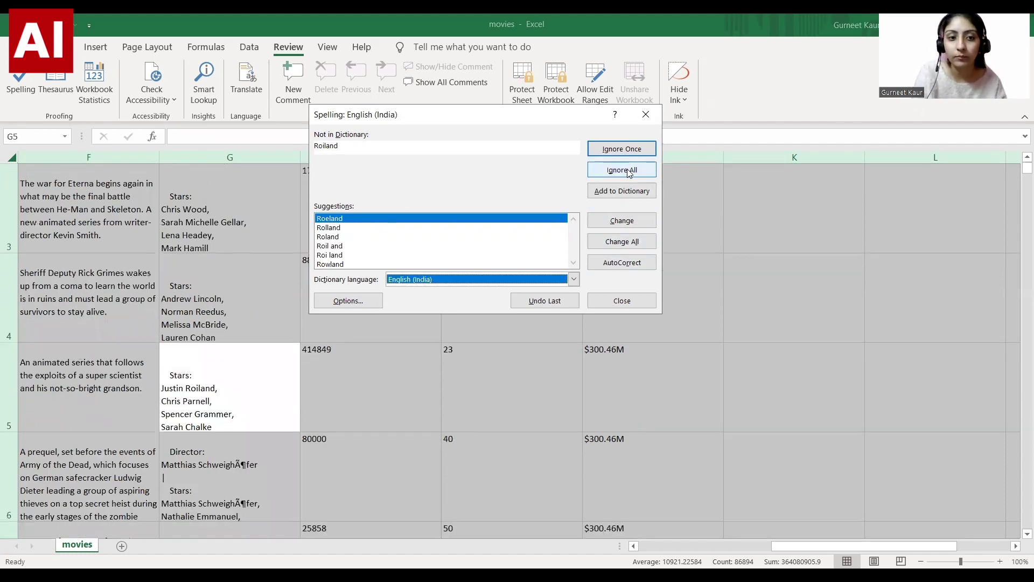
pyautogui.click(629, 171)
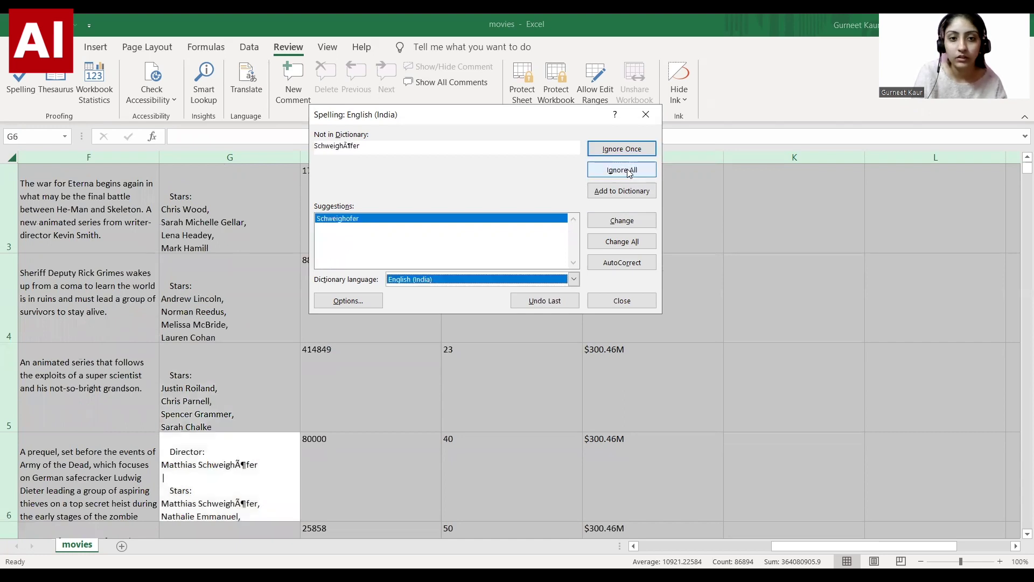
pyautogui.click(629, 171)
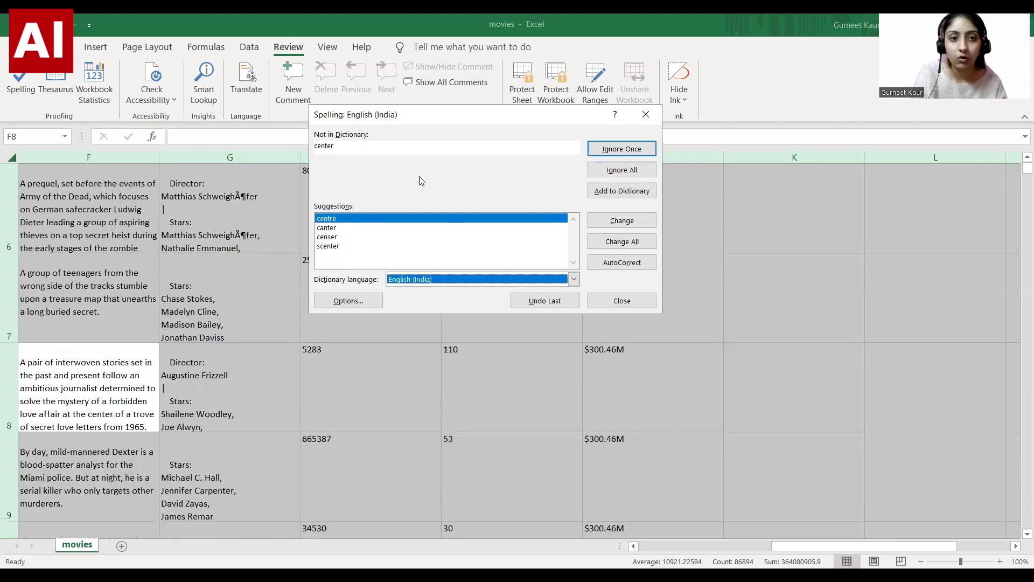
pyautogui.click(618, 221)
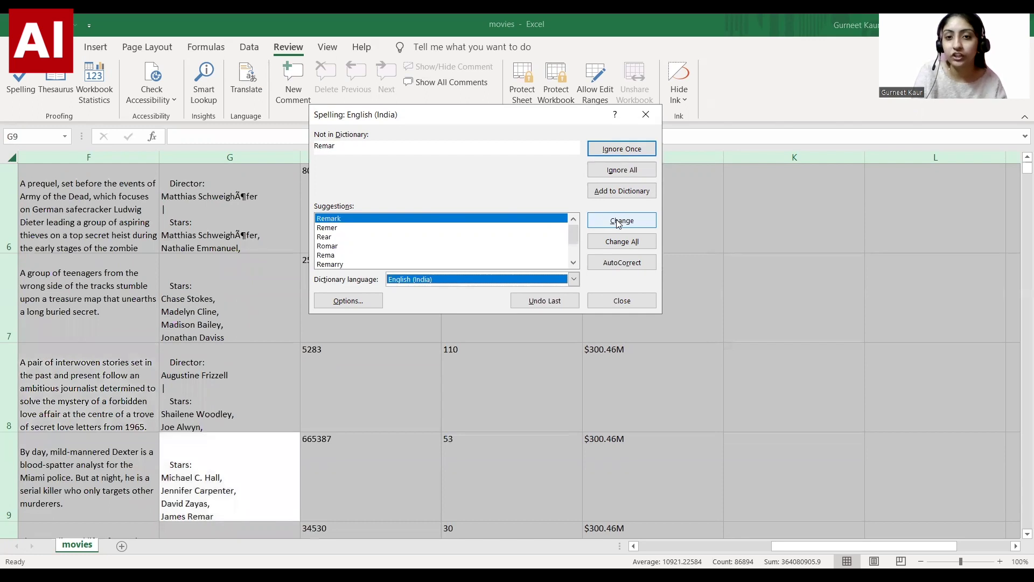
pyautogui.click(594, 302)
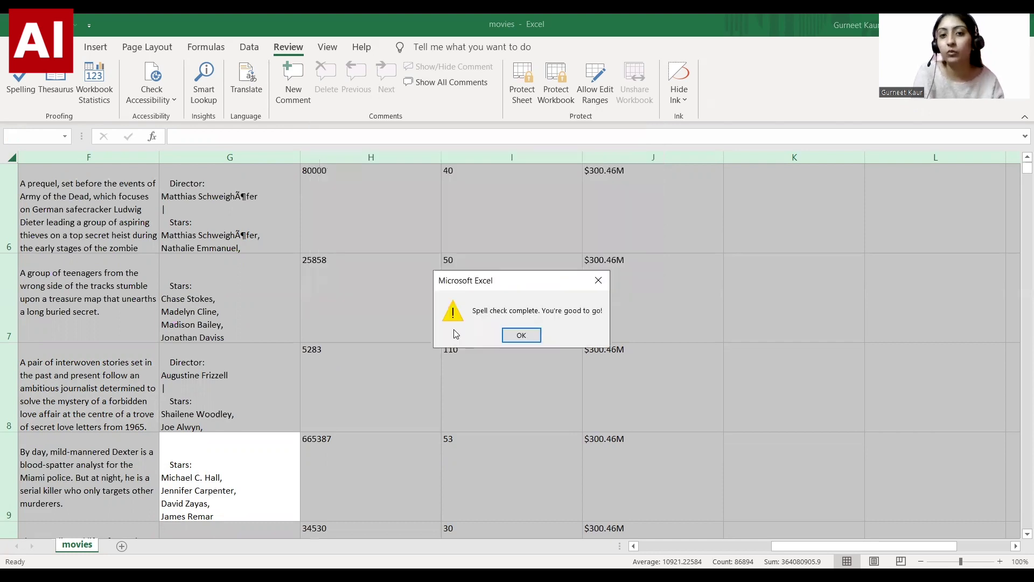
# - Close the completion notice and return to the Army of Thieves cell in column A
pyautogui.click(522, 335)
pyautogui.moveTo(835, 546); pyautogui.dragTo(663, 548)
pyautogui.click(68, 203)
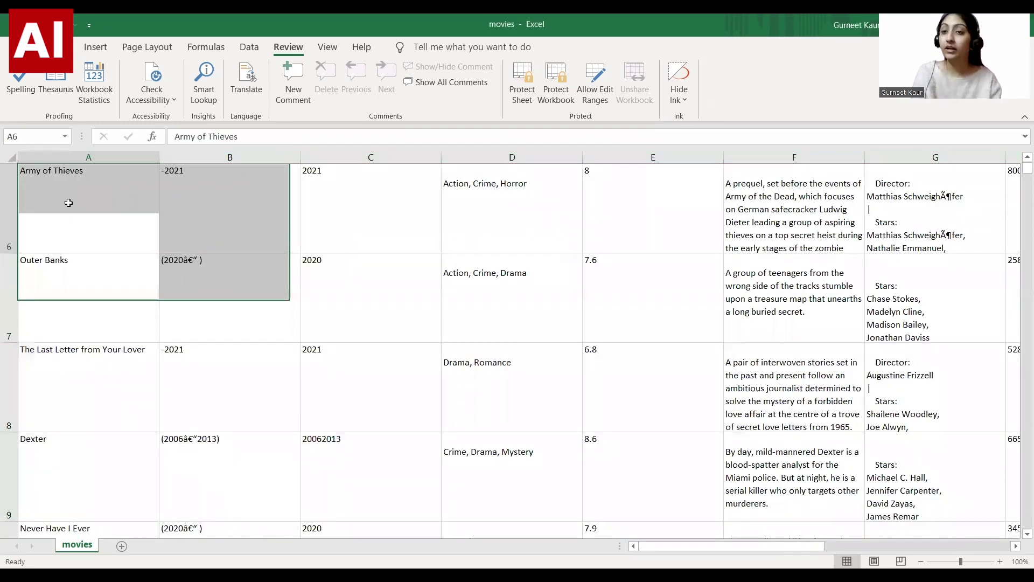
pyautogui.click(68, 203)
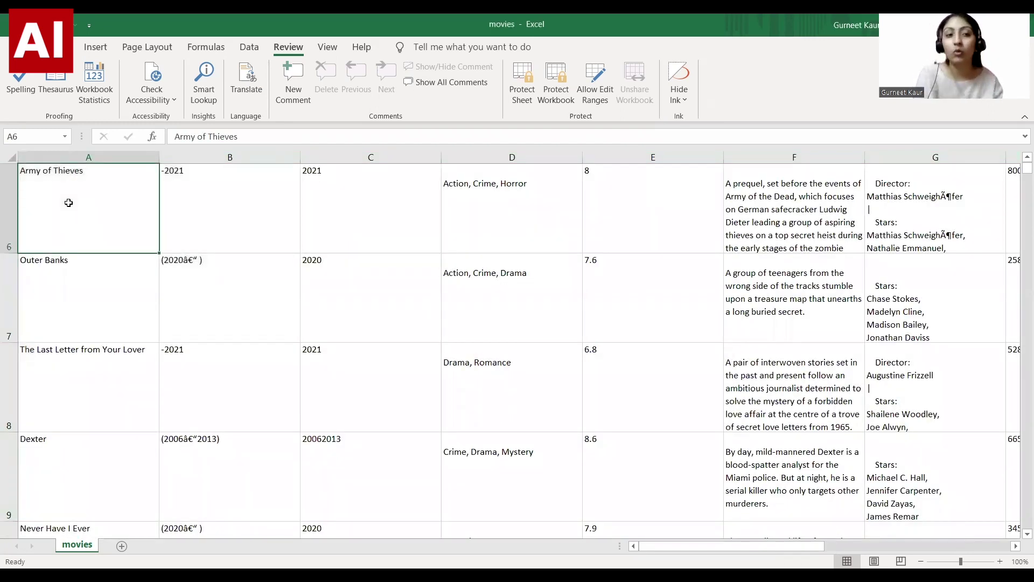